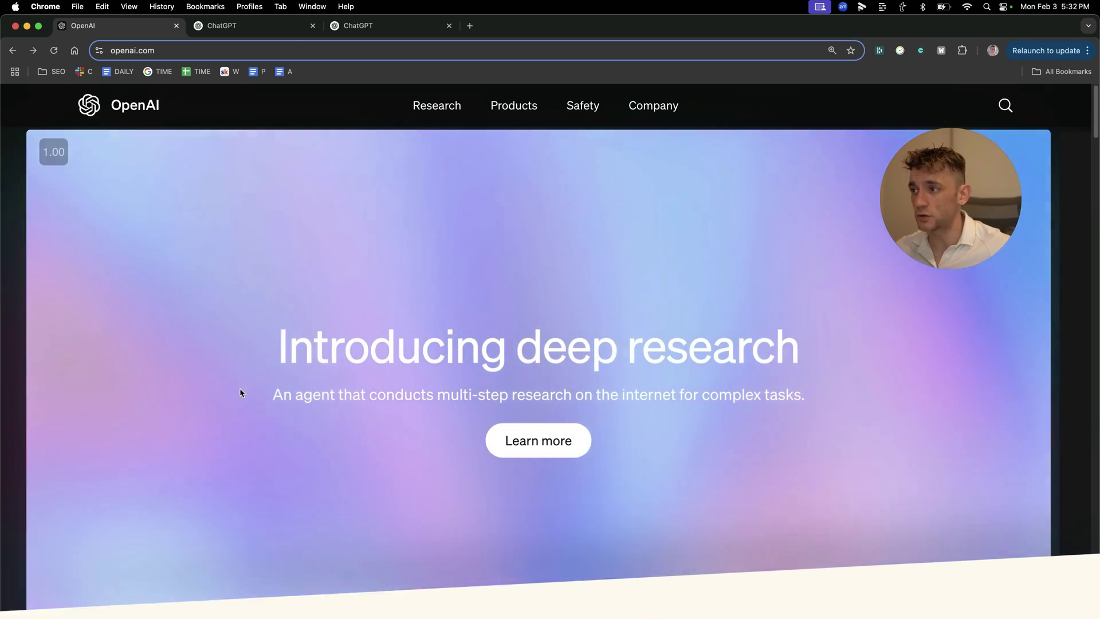
- Open the Introducing deep research announcement from the OpenAI home page banner
{"action": "left_click_drag", "start_coordinate": [242, 389], "coordinate": [820, 390]}
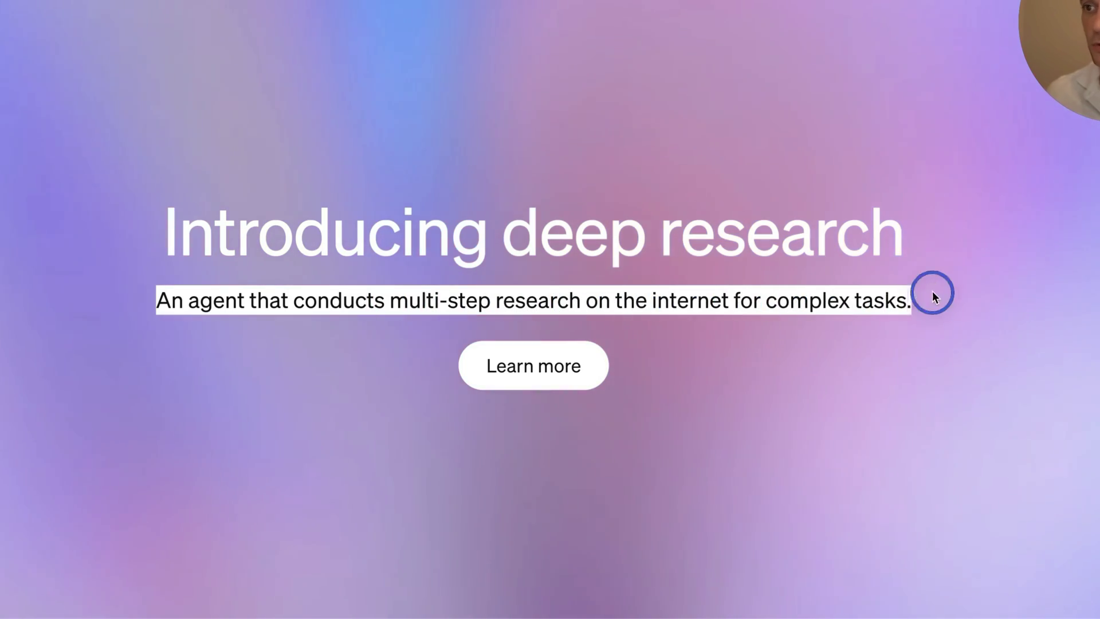
{"action": "left_click", "coordinate": [970, 289]}
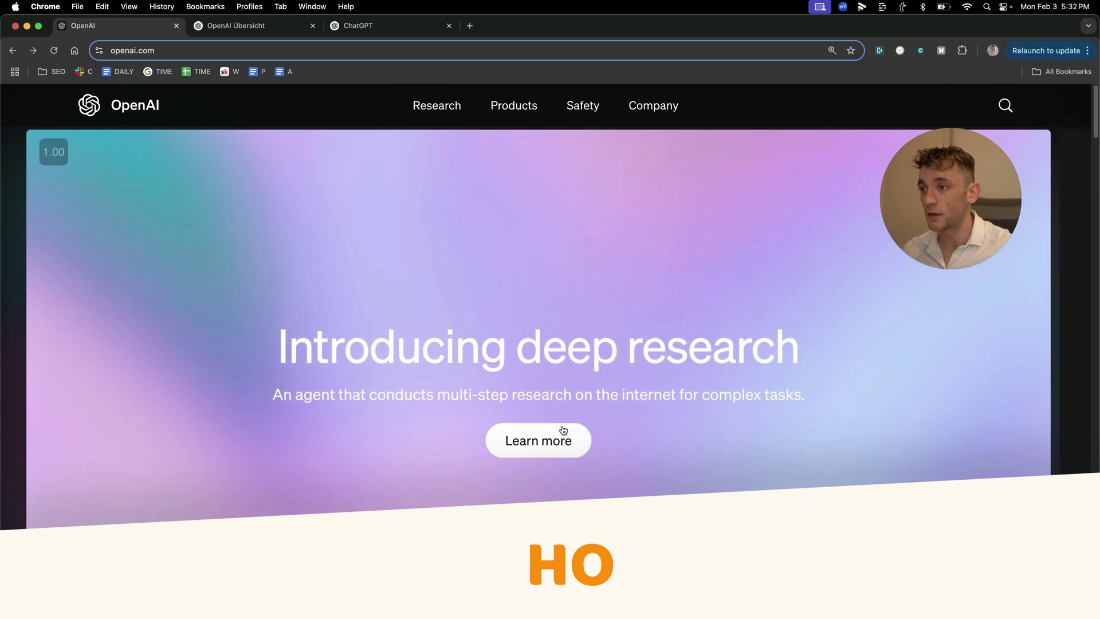
{"action": "left_click", "coordinate": [563, 430]}
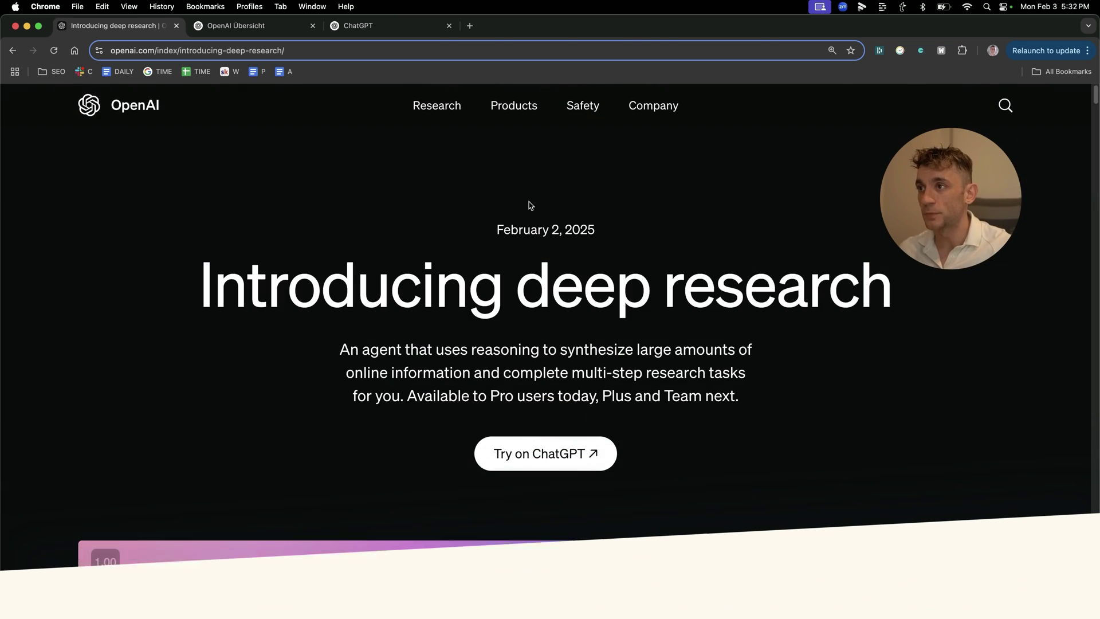
- Highlight the article's date, headline, intro paragraph and the Pro, then Plus and Team, availability line
{"action": "left_click_drag", "start_coordinate": [493, 216], "coordinate": [904, 304]}
{"action": "left_click", "coordinate": [713, 373]}
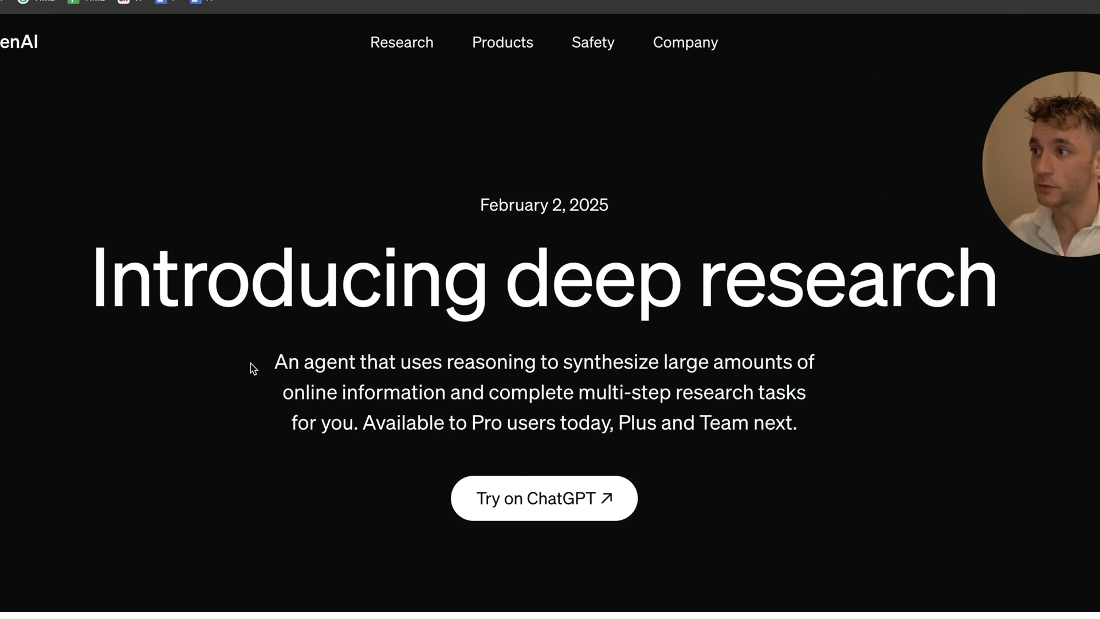
{"action": "left_click_drag", "start_coordinate": [263, 360], "coordinate": [344, 371]}
{"action": "left_click_drag", "start_coordinate": [267, 310], "coordinate": [99, 443]}
{"action": "left_click", "coordinate": [271, 411]}
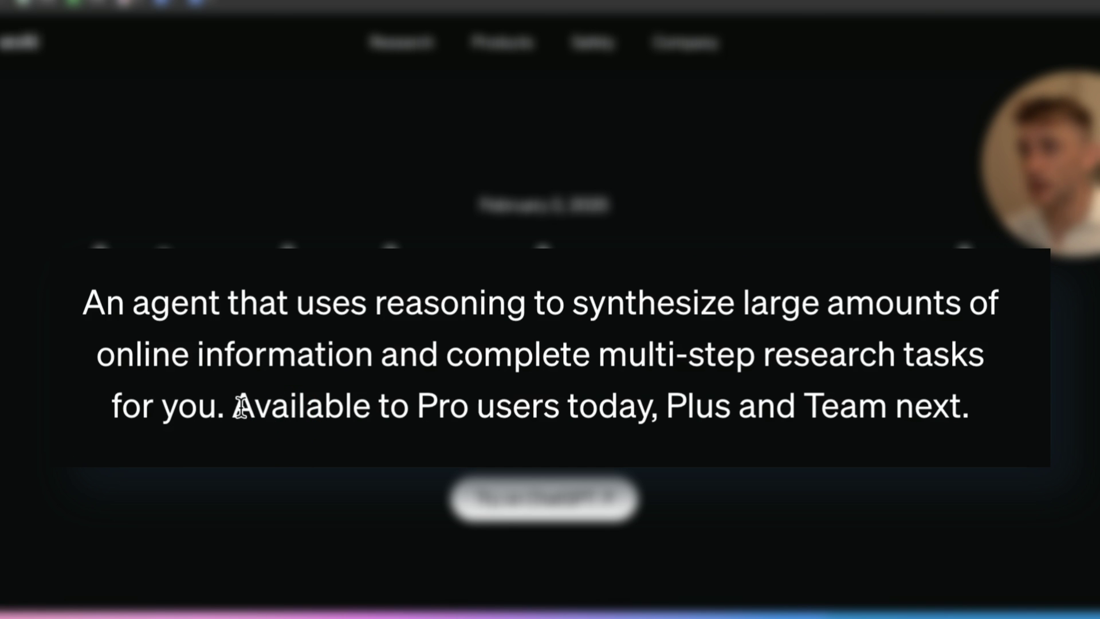
{"action": "left_click_drag", "start_coordinate": [640, 412], "coordinate": [269, 407]}
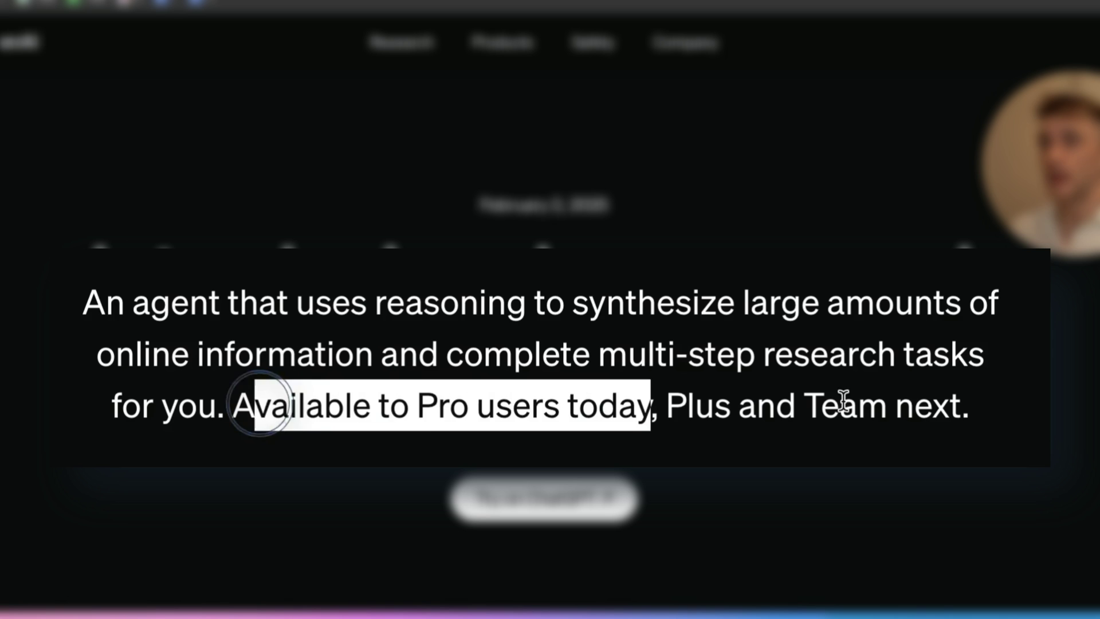
{"action": "left_click_drag", "start_coordinate": [668, 410], "coordinate": [989, 403]}
{"action": "left_click", "coordinate": [811, 423]}
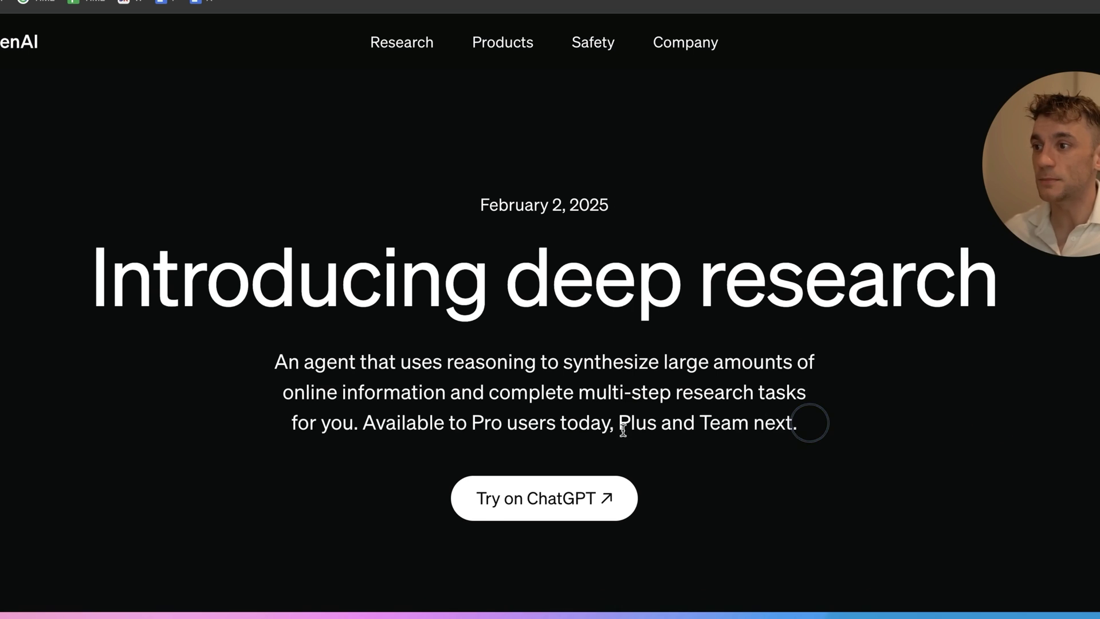
{"action": "scroll", "coordinate": [725, 518], "scroll_direction": "down", "scroll_amount": 10}
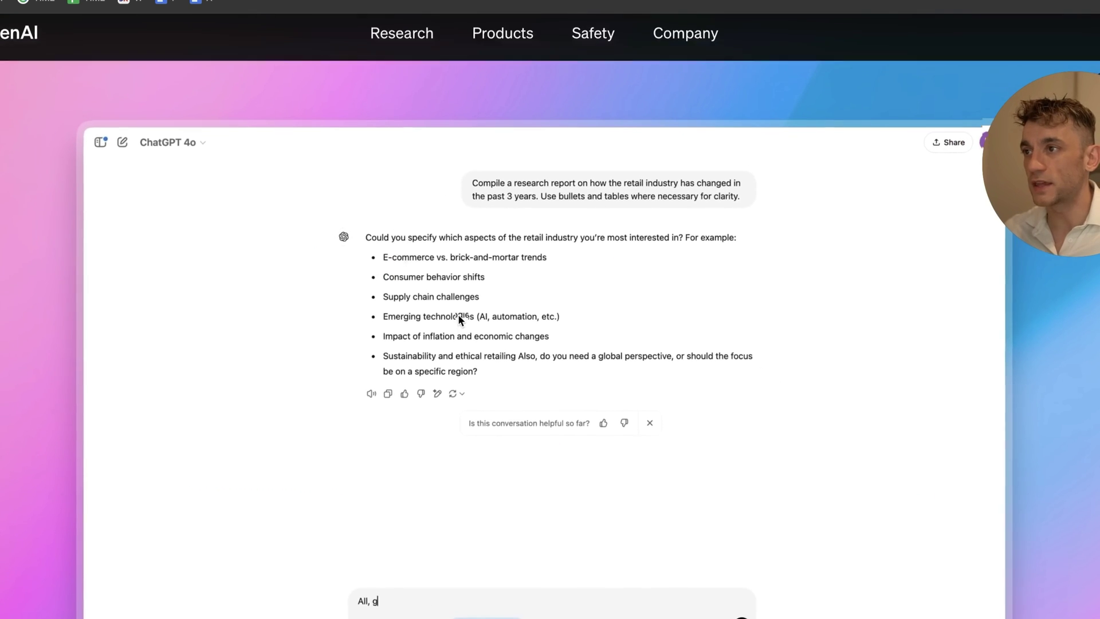
{"action": "scroll", "coordinate": [478, 401], "scroll_direction": "down", "scroll_amount": 2}
{"action": "type", "text": "ive"}
{"action": "key", "text": "Return"}
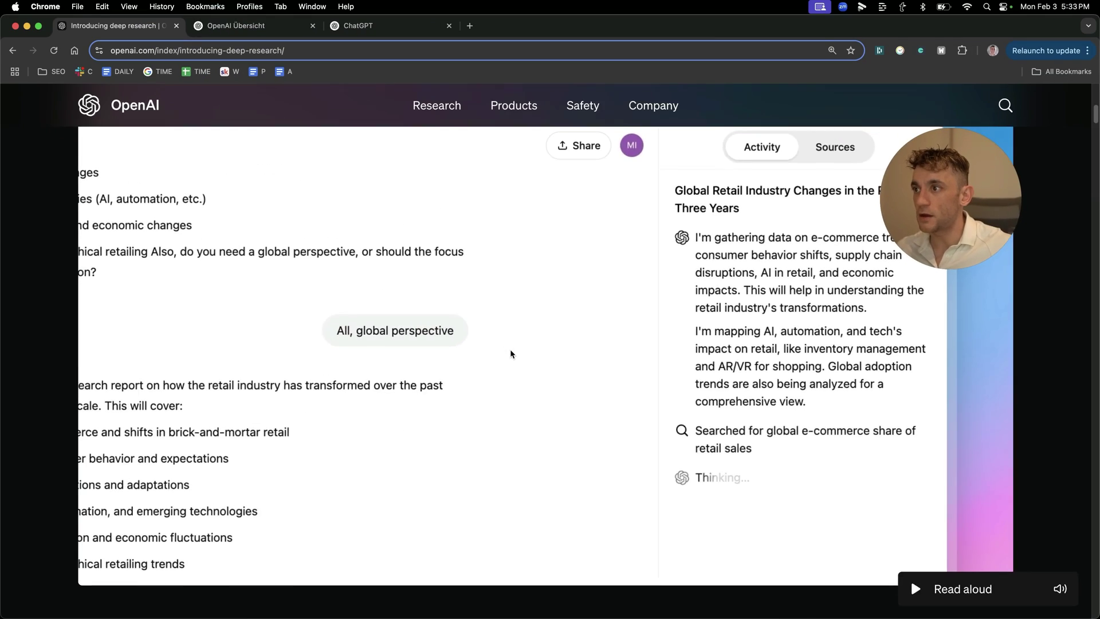
- Highlight the opening sentence about launching deep research as a new agentic capability
{"action": "scroll", "coordinate": [520, 389], "scroll_direction": "down", "scroll_amount": 5}
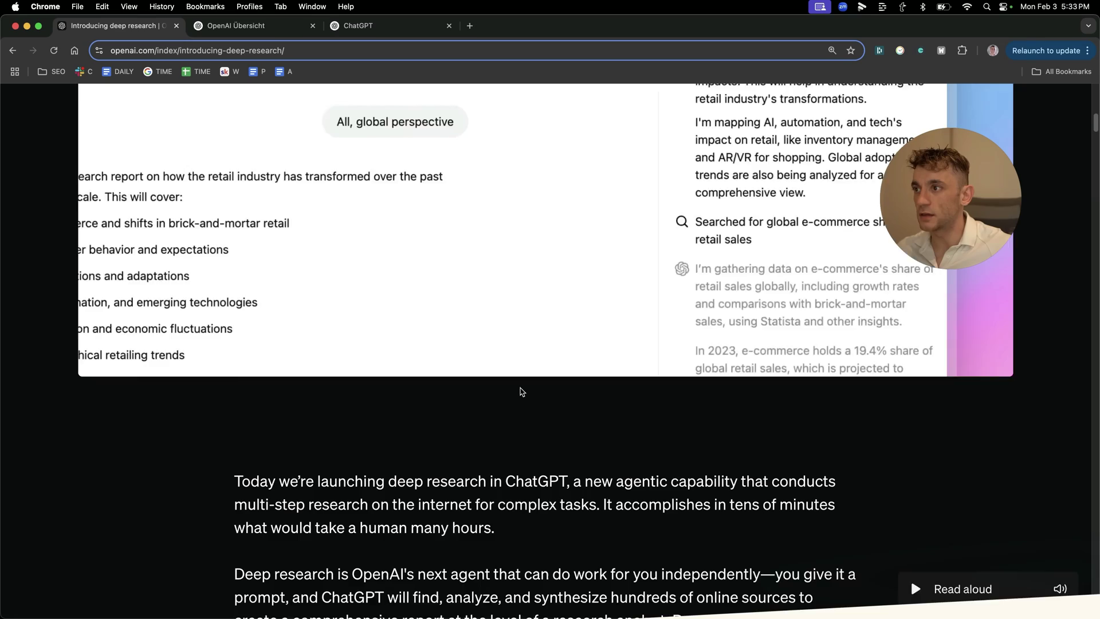
{"action": "scroll", "coordinate": [523, 394], "scroll_direction": "down", "scroll_amount": 4}
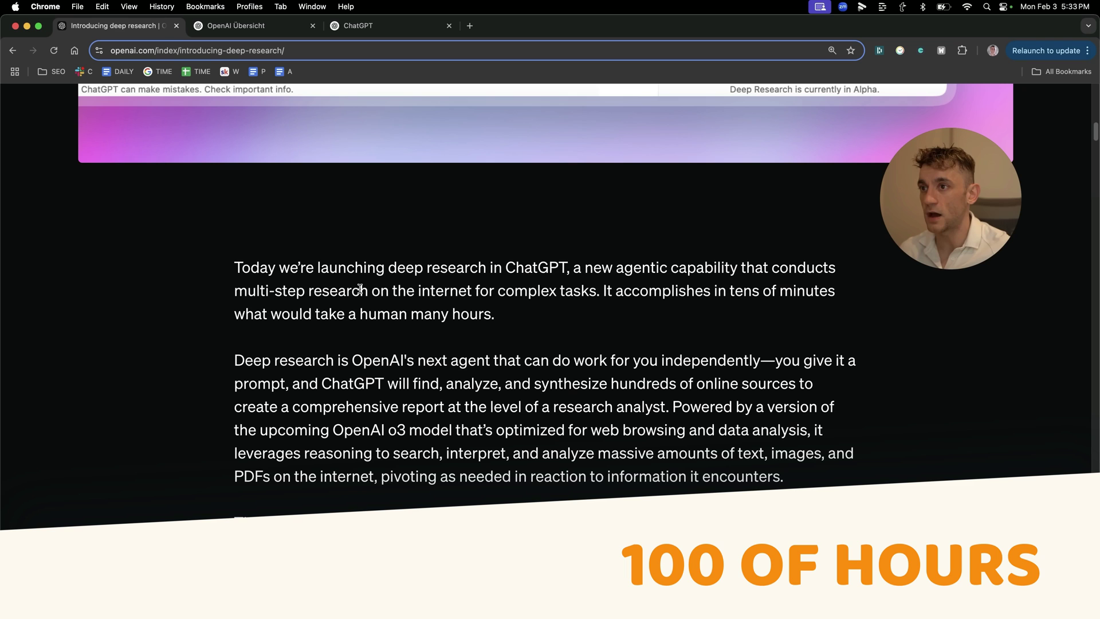
{"action": "left_click_drag", "start_coordinate": [232, 268], "coordinate": [347, 272]}
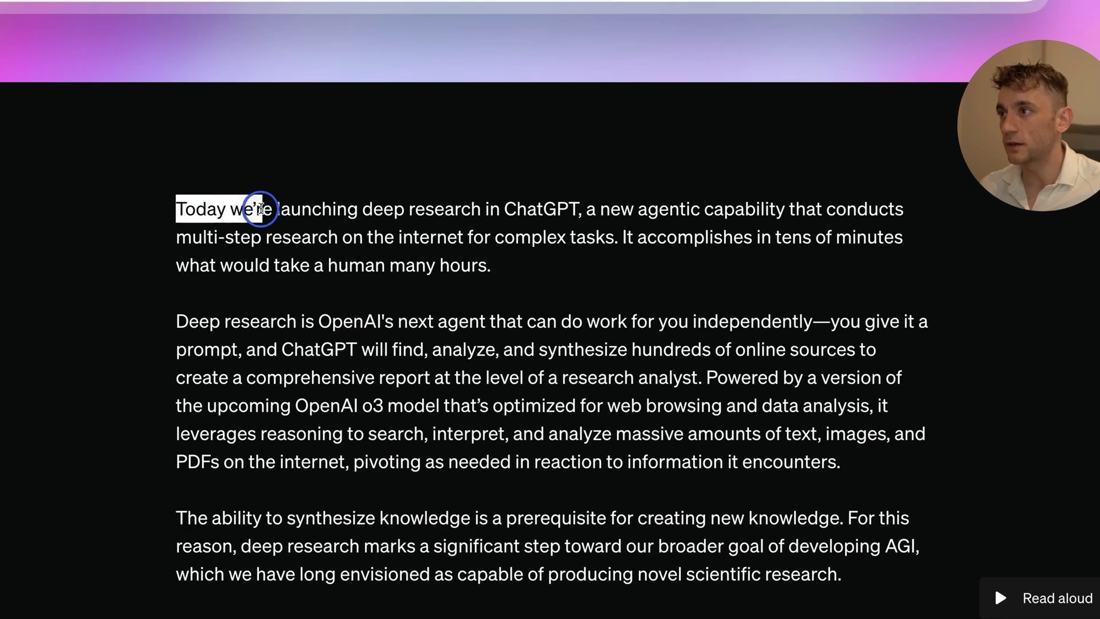
{"action": "left_click_drag", "start_coordinate": [242, 98], "coordinate": [483, 91]}
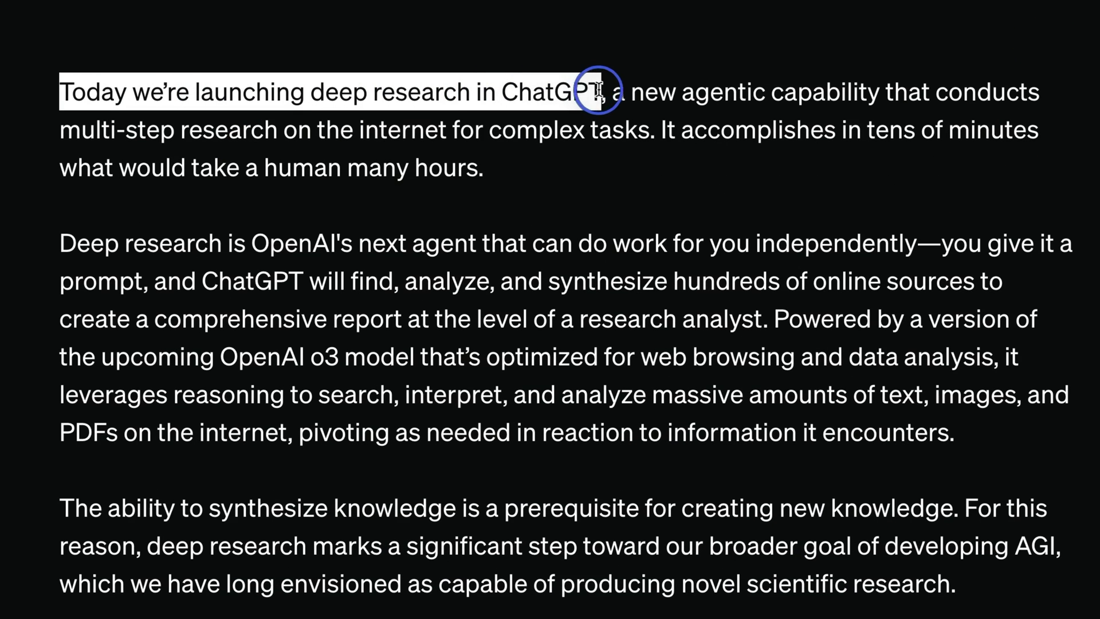
{"action": "left_click_drag", "start_coordinate": [612, 87], "coordinate": [770, 89]}
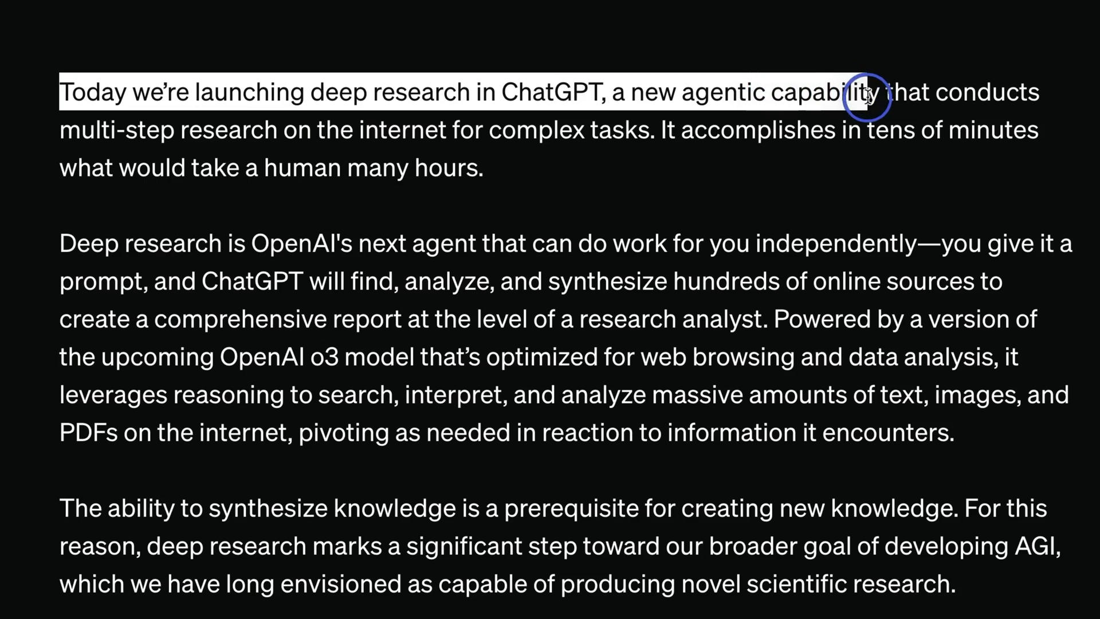
{"action": "left_click_drag", "start_coordinate": [867, 95], "coordinate": [874, 94]}
{"action": "scroll", "coordinate": [700, 177], "scroll_direction": "up", "scroll_amount": 10}
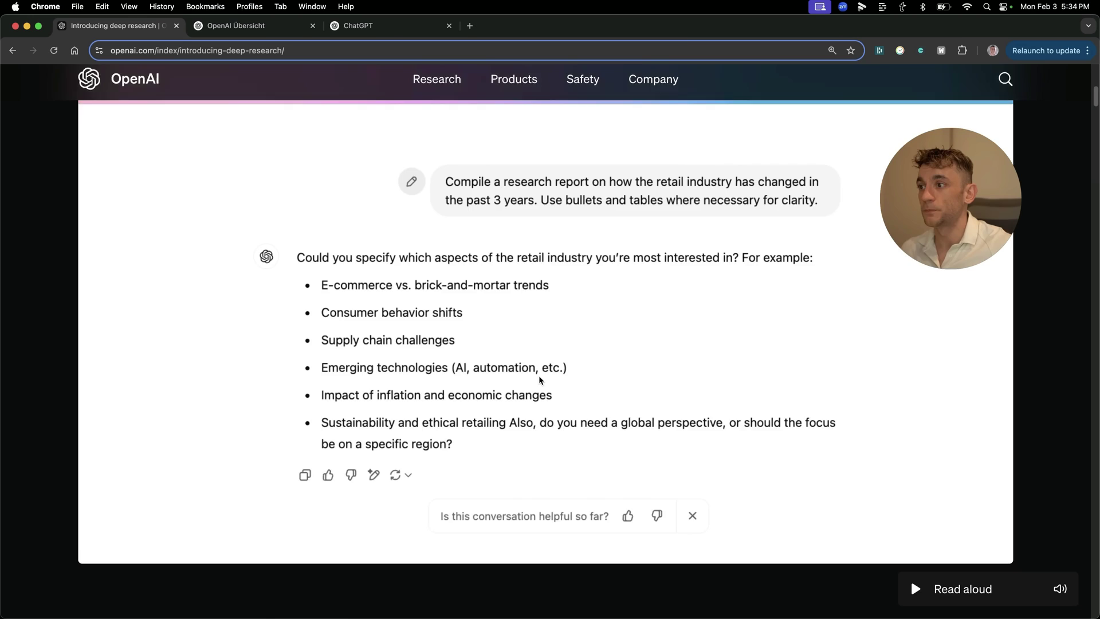
- Highlight the claim that it accomplishes in tens of minutes what saves people many hours
{"action": "scroll", "coordinate": [553, 205], "scroll_direction": "down", "scroll_amount": 8}
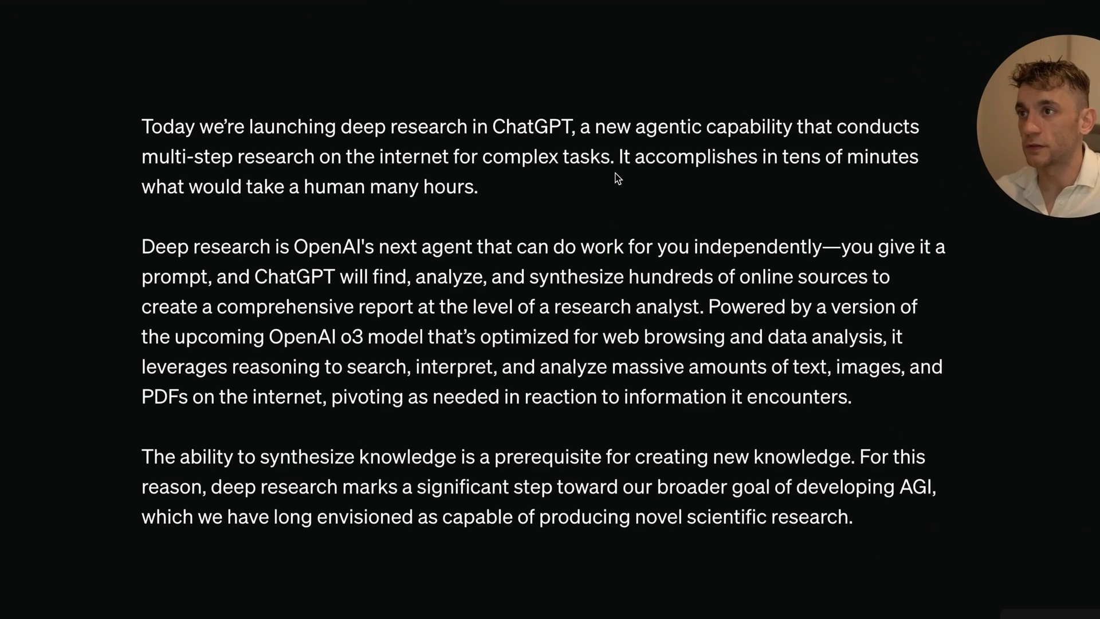
{"action": "left_click_drag", "start_coordinate": [604, 222], "coordinate": [806, 221]}
{"action": "left_click_drag", "start_coordinate": [922, 125], "coordinate": [440, 162]}
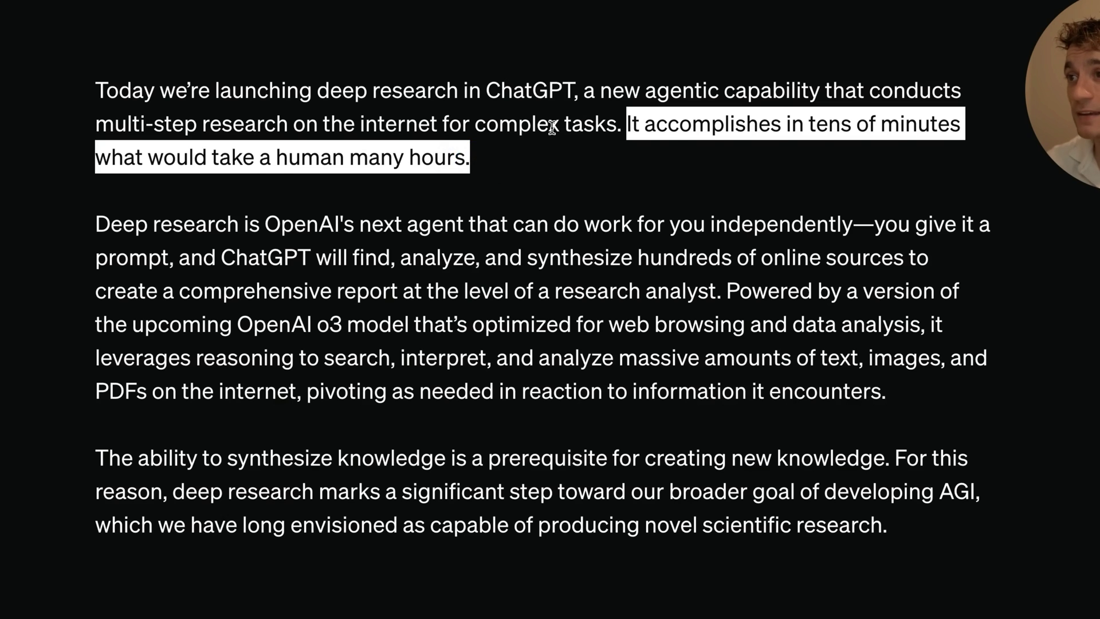
{"action": "left_click", "coordinate": [324, 185]}
{"action": "left_click_drag", "start_coordinate": [421, 152], "coordinate": [92, 86]}
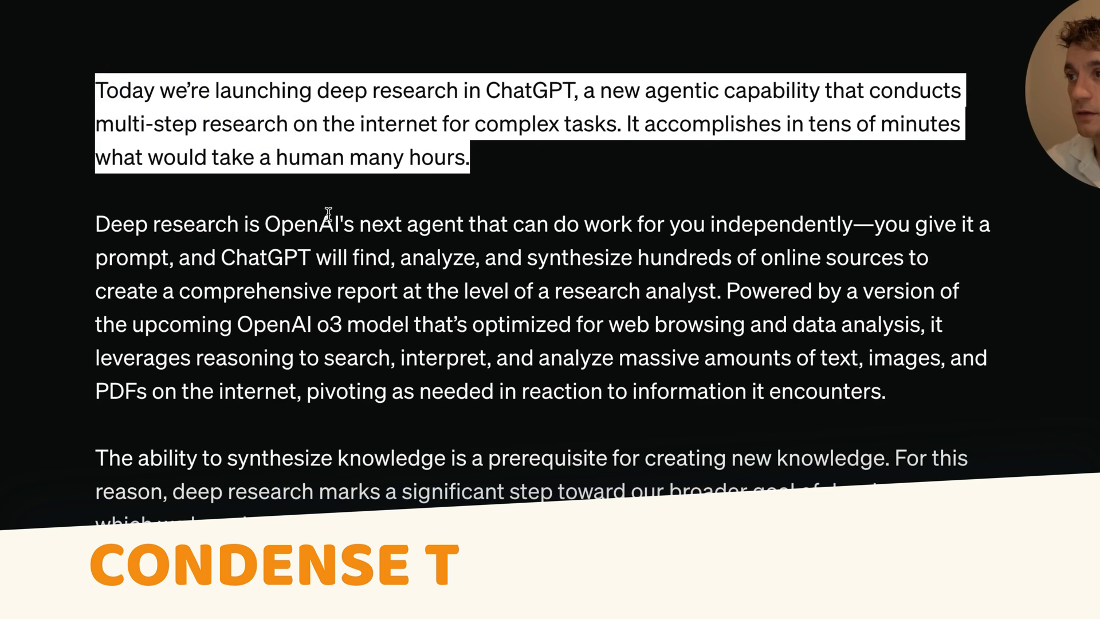
{"action": "scroll", "coordinate": [638, 287], "scroll_direction": "down", "scroll_amount": 2}
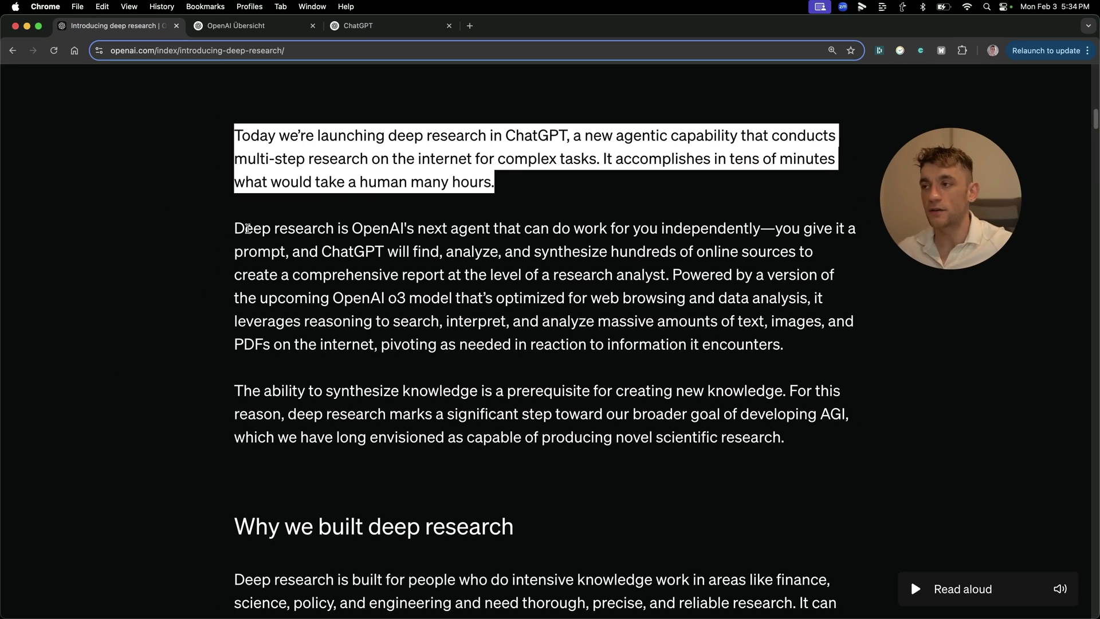
{"action": "scroll", "coordinate": [373, 326], "scroll_direction": "up", "scroll_amount": 10}
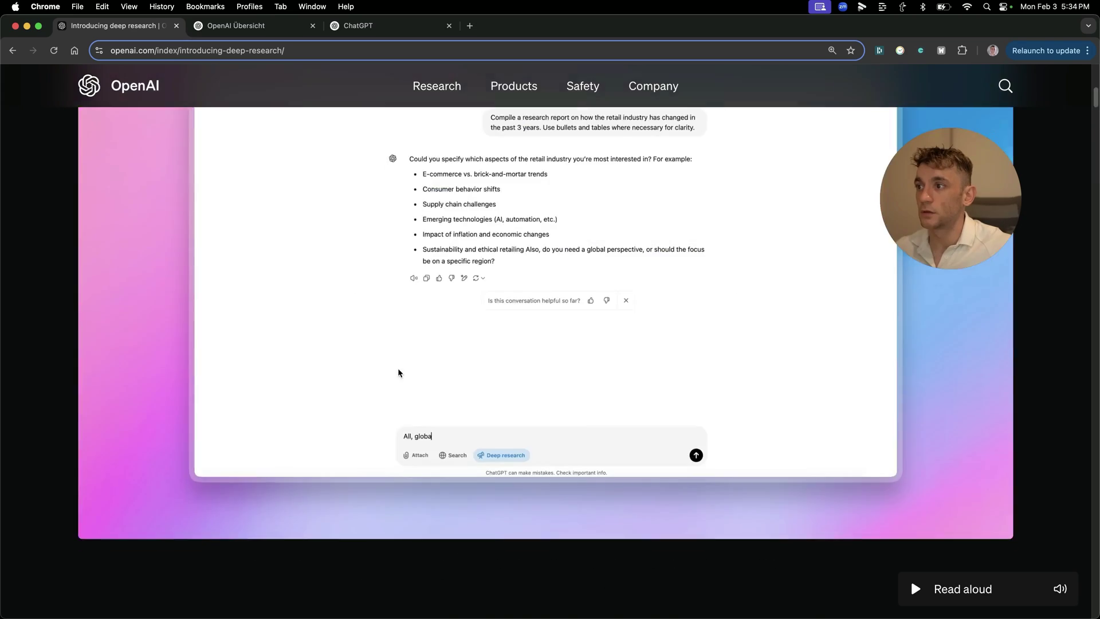
{"action": "scroll", "coordinate": [398, 372], "scroll_direction": "down", "scroll_amount": 8}
{"action": "left_click", "coordinate": [379, 287]}
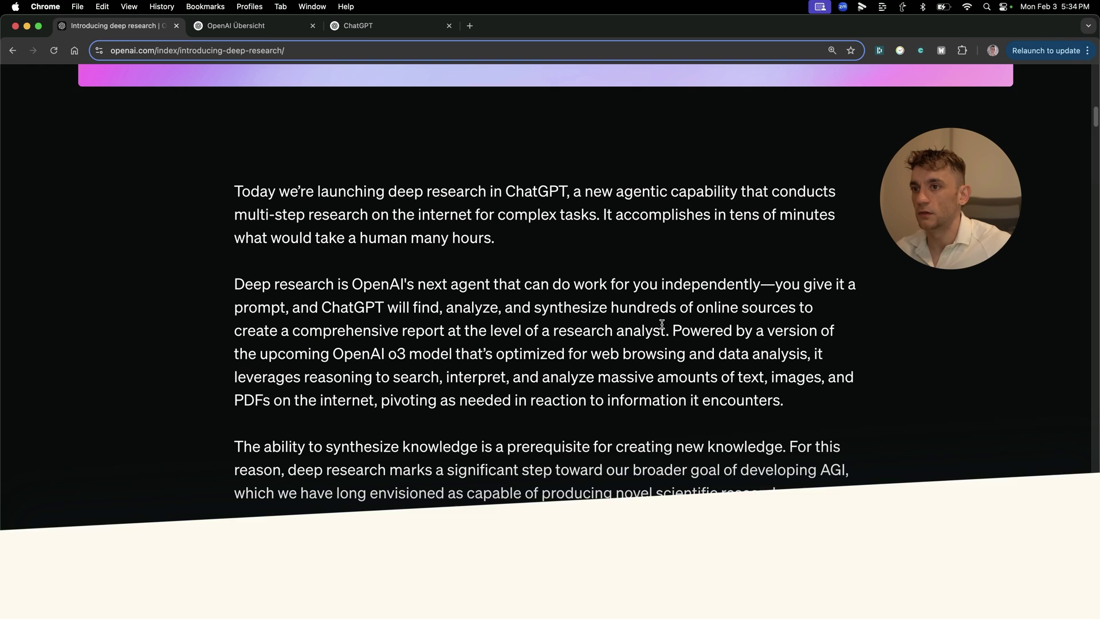
- Highlight the sentence about the OpenAI o3 model's browsing and data analysis
{"action": "left_click_drag", "start_coordinate": [689, 326], "coordinate": [391, 351]}
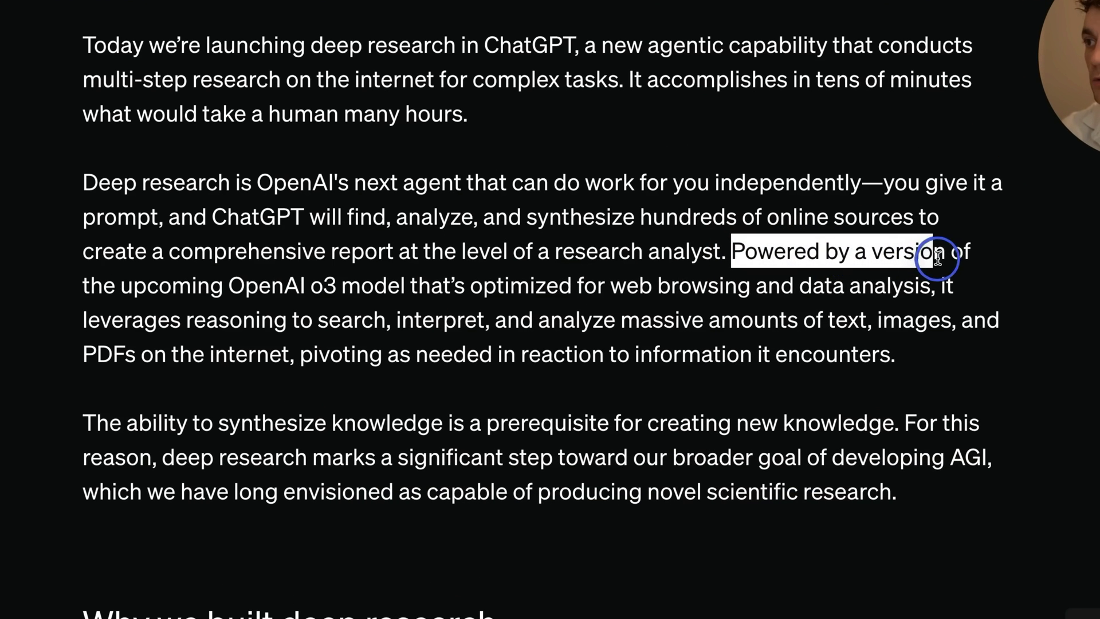
{"action": "left_click_drag", "start_coordinate": [334, 286], "coordinate": [404, 291]}
{"action": "left_click_drag", "start_coordinate": [508, 285], "coordinate": [372, 314]}
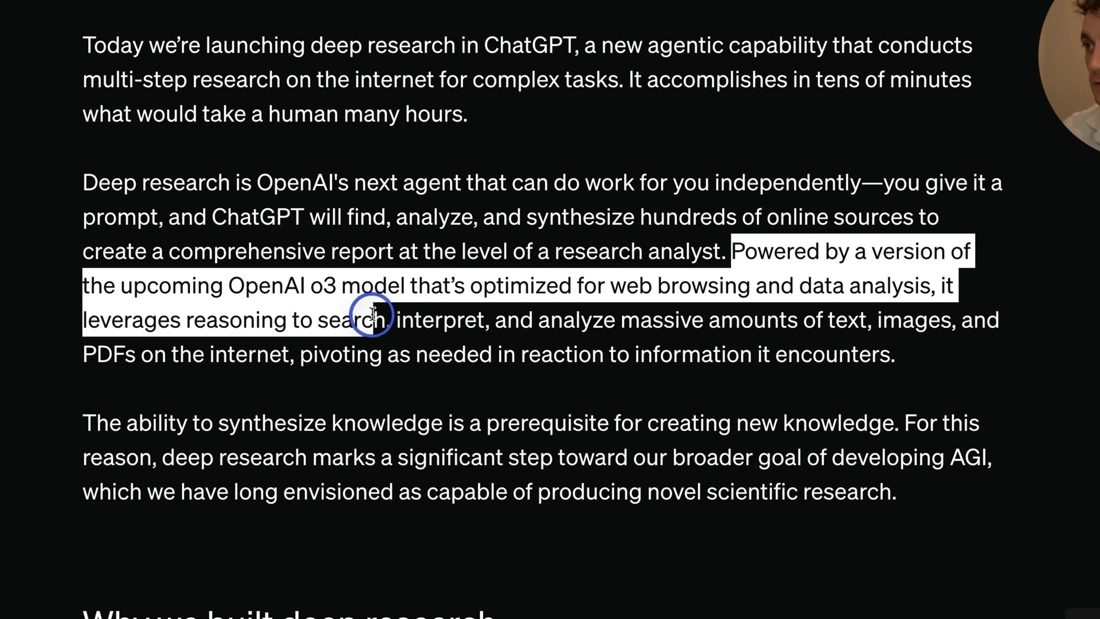
{"action": "left_click_drag", "start_coordinate": [509, 331], "coordinate": [869, 341]}
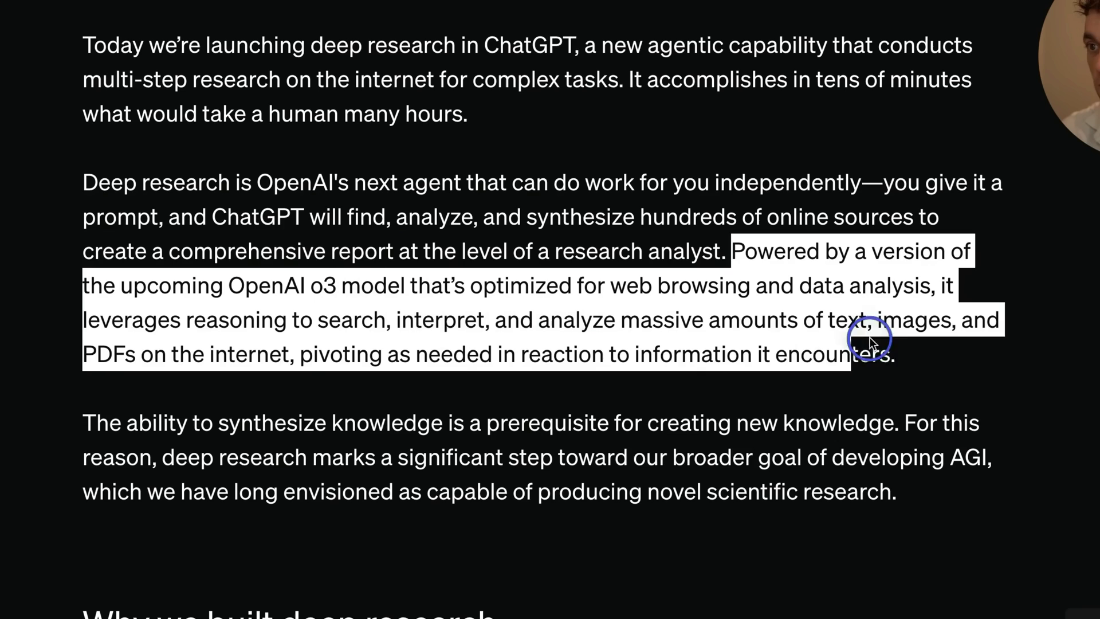
{"action": "left_click_drag", "start_coordinate": [1000, 356], "coordinate": [1050, 351]}
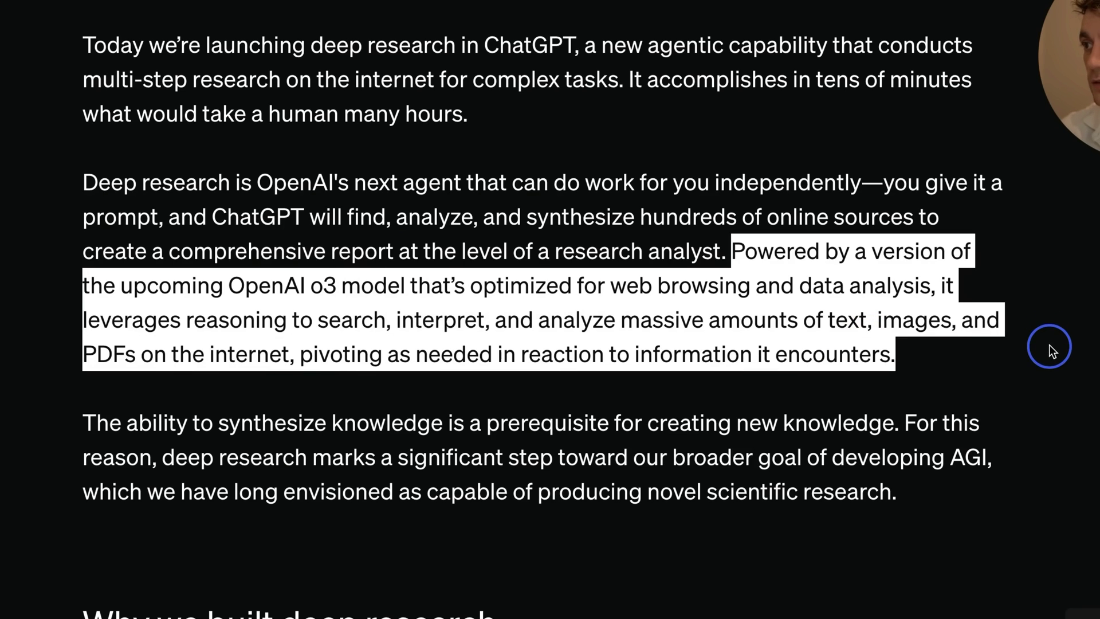
{"action": "double_click", "coordinate": [683, 288]}
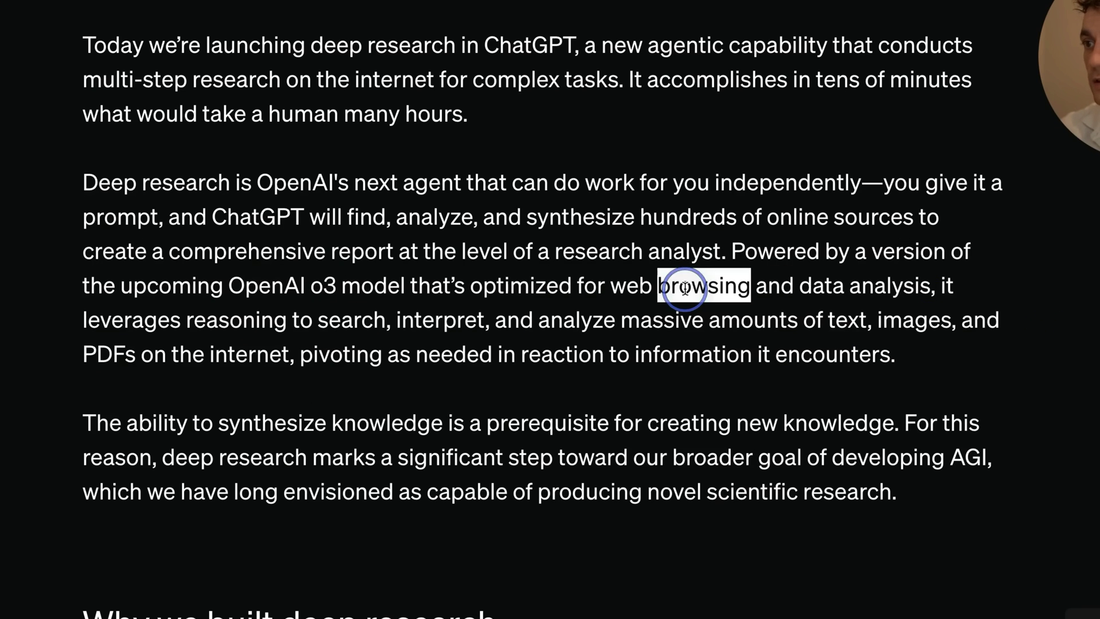
{"action": "scroll", "coordinate": [775, 351], "scroll_direction": "down", "scroll_amount": 5}
{"action": "scroll", "coordinate": [589, 253], "scroll_direction": "up", "scroll_amount": 4}
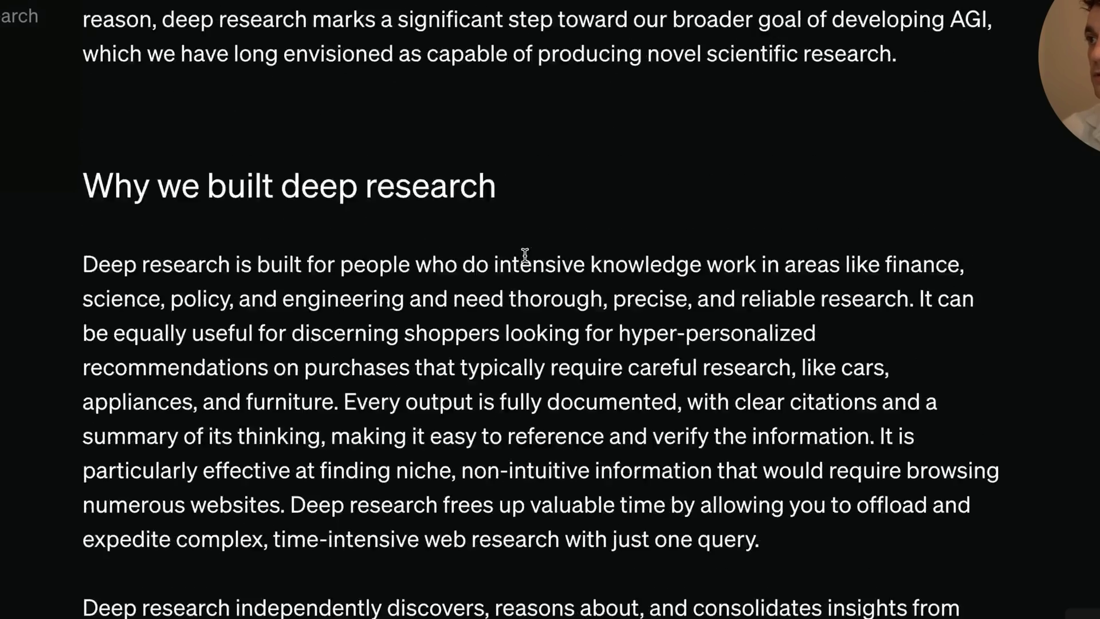
{"action": "scroll", "coordinate": [526, 253], "scroll_direction": "down", "scroll_amount": 5}
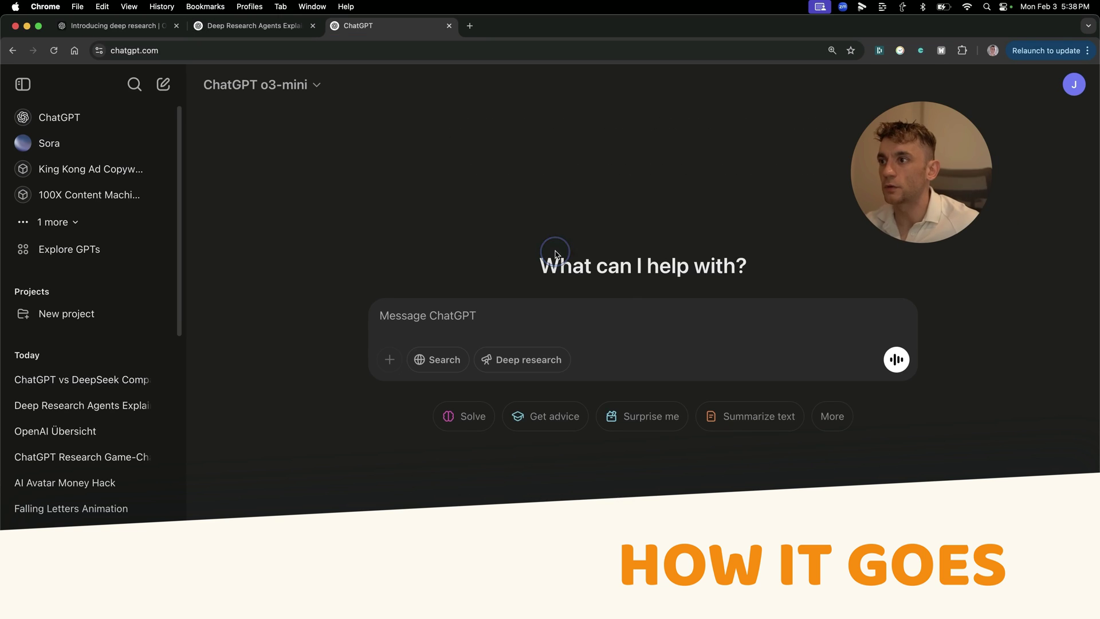
- Try o3-mini-high and o1 pro mode in the model list, settling back on o3-mini
{"action": "left_click", "coordinate": [309, 88]}
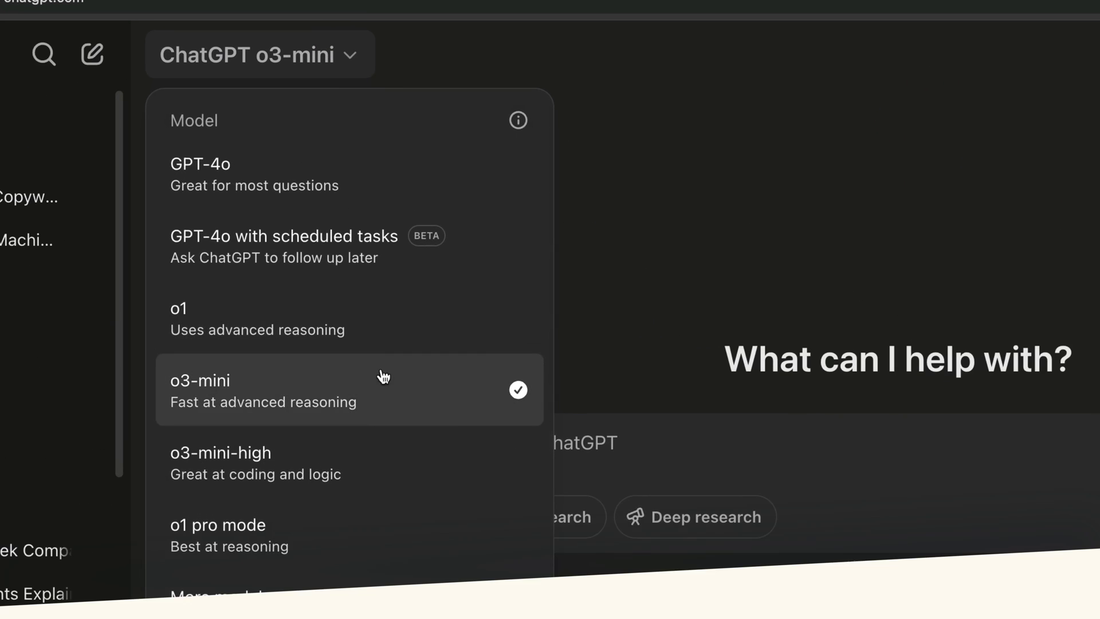
{"action": "left_click", "coordinate": [321, 328]}
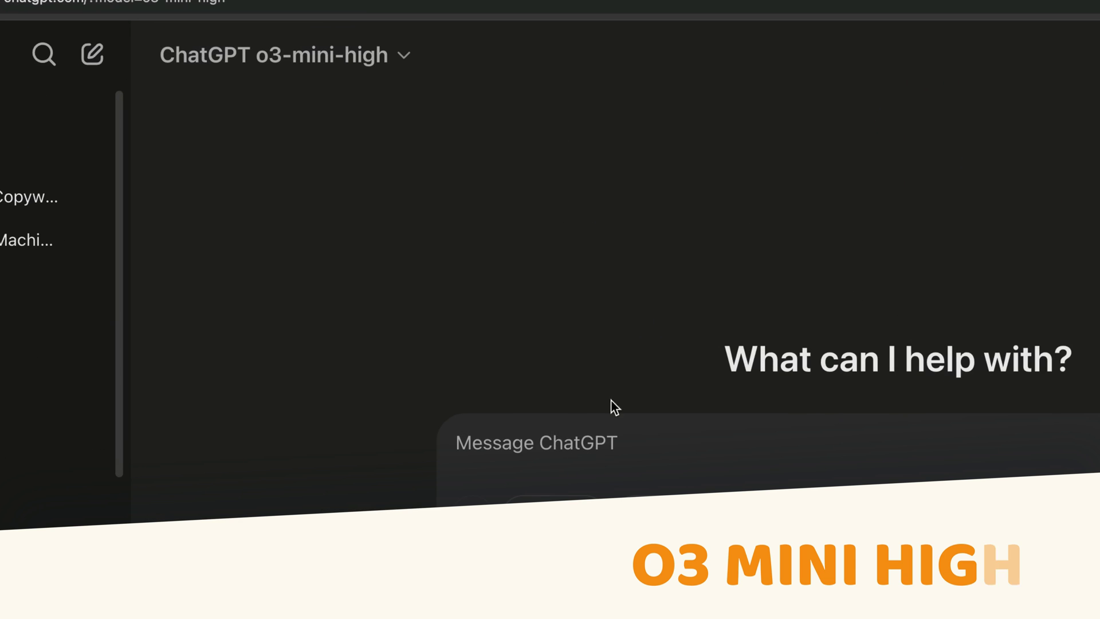
{"action": "left_click", "coordinate": [696, 525]}
{"action": "left_click", "coordinate": [281, 55]}
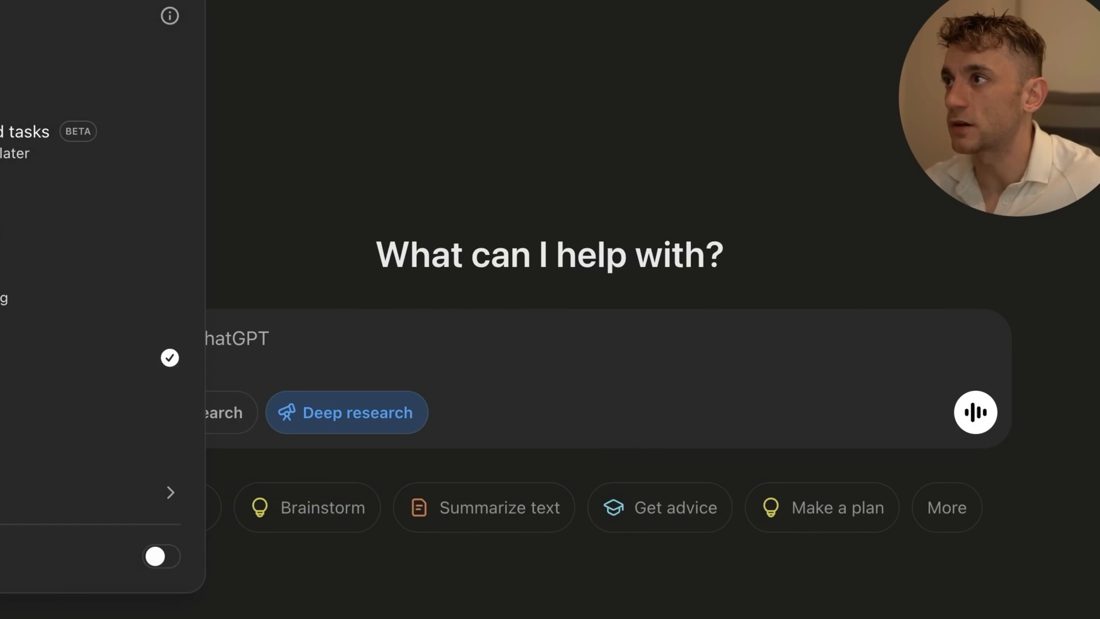
{"action": "left_click", "coordinate": [86, 421]}
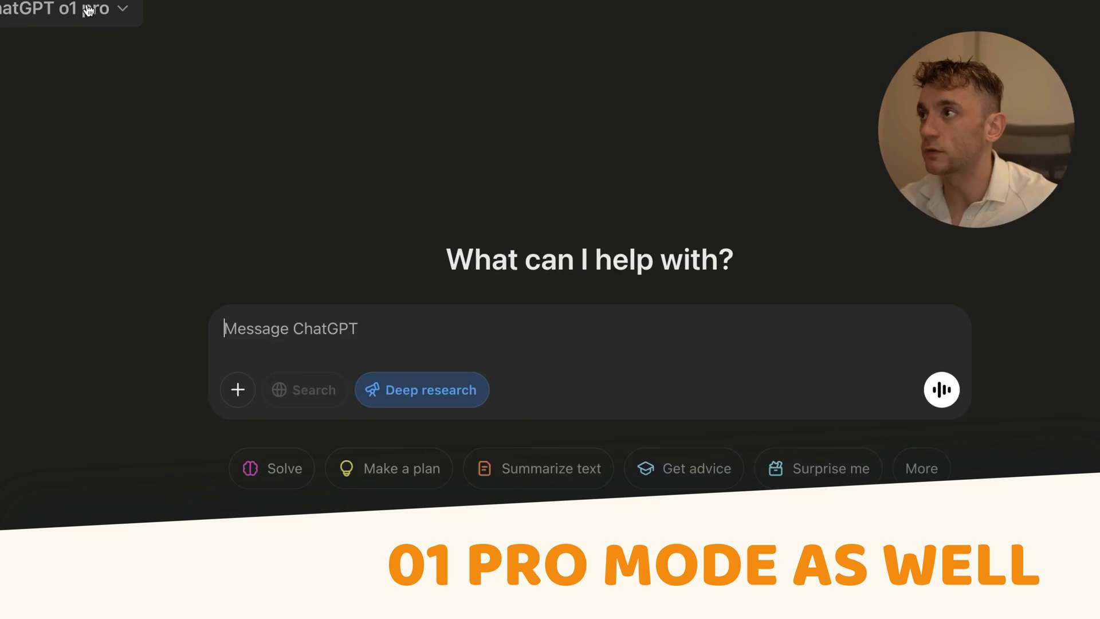
{"action": "left_click", "coordinate": [88, 10]}
{"action": "left_click", "coordinate": [94, 273]}
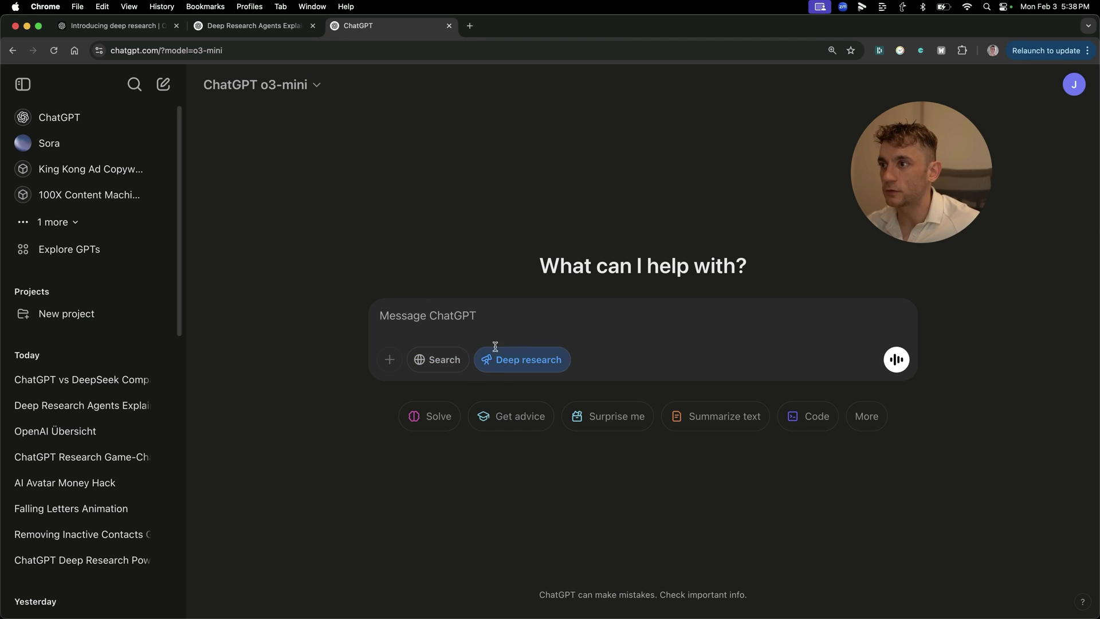
- Switch the message from web search to Deep research mode
{"action": "left_click", "coordinate": [428, 361]}
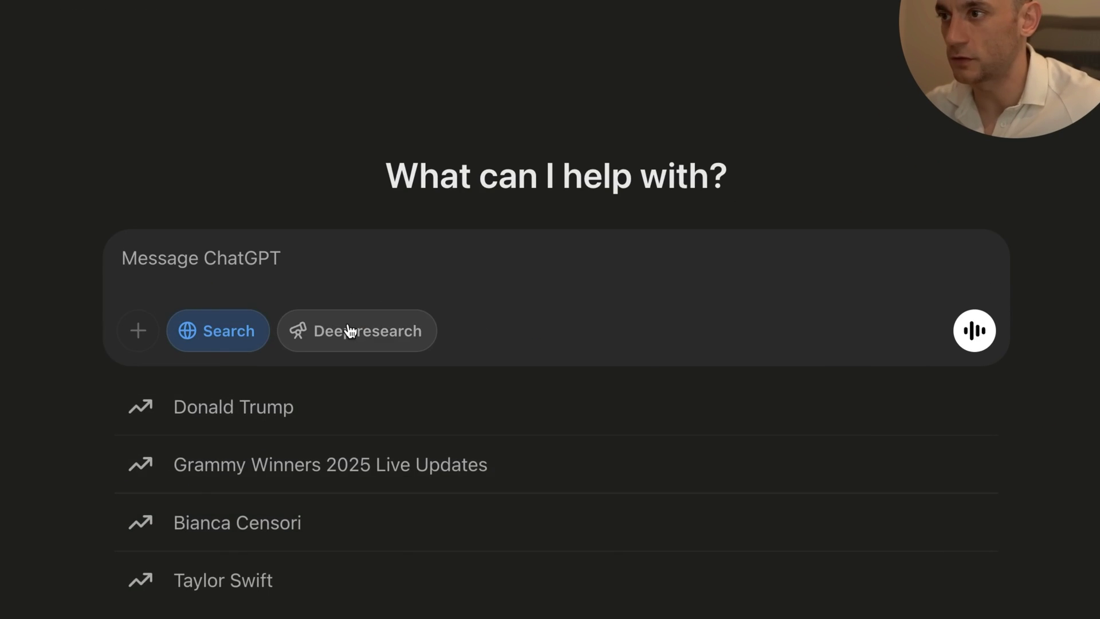
{"action": "left_click", "coordinate": [189, 339]}
{"action": "left_click", "coordinate": [329, 332]}
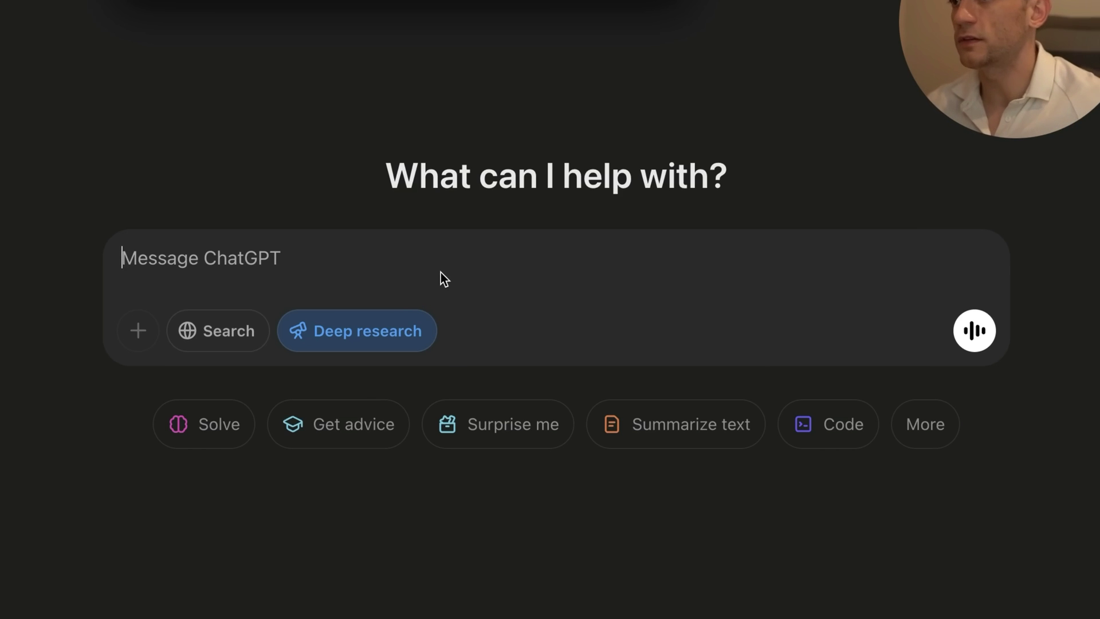
- Paste and send the ChatGPT vs DeepSeek report prompt ending in 3rd grade language
{"action": "left_click", "coordinate": [410, 270]}
{"action": "type", "text": "Research chatgpt vs deepseek - create a really detailed research report"}
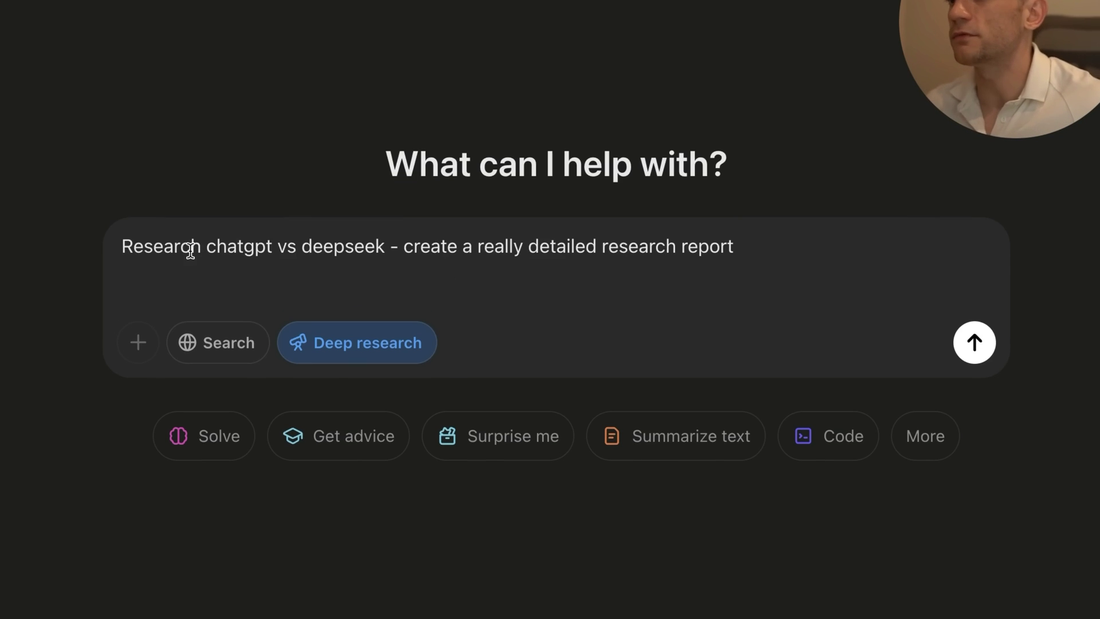
{"action": "triple_click", "coordinate": [190, 251]}
{"action": "left_click", "coordinate": [525, 285]}
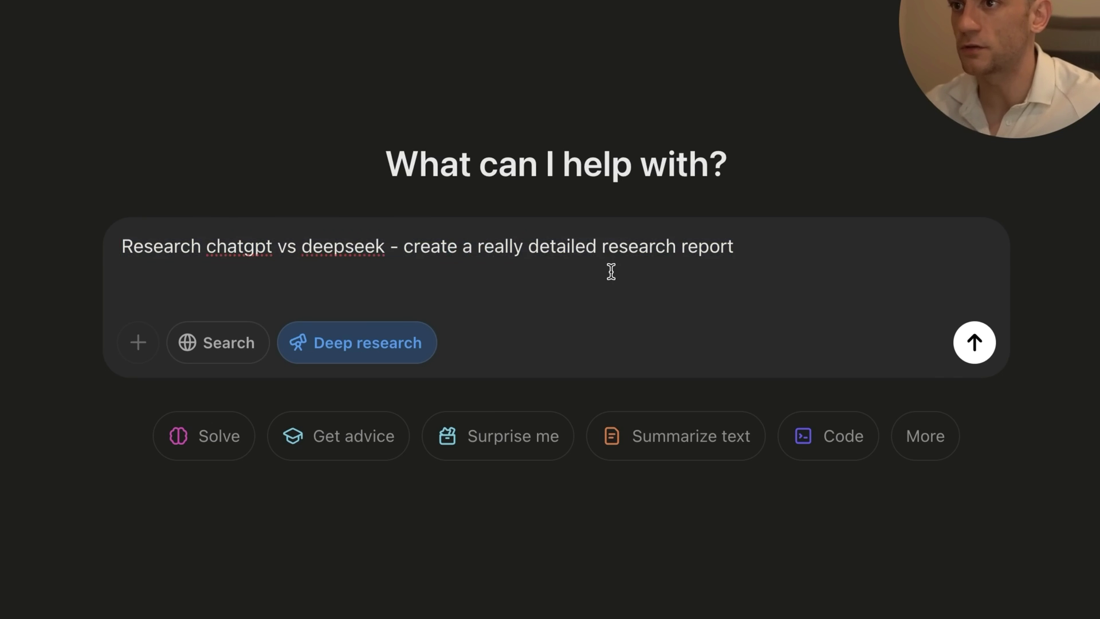
{"action": "key", "text": "BackSpace"}
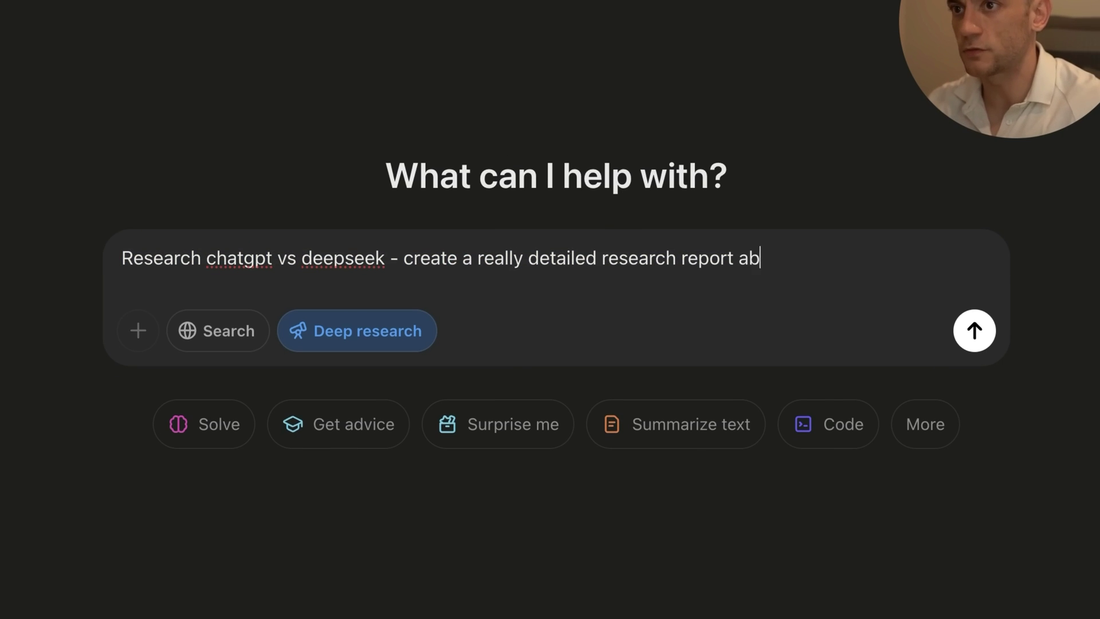
{"action": "type", "text": "about everything but make it beautifully formatted + include plenty of stats and make it 3rd gra"}
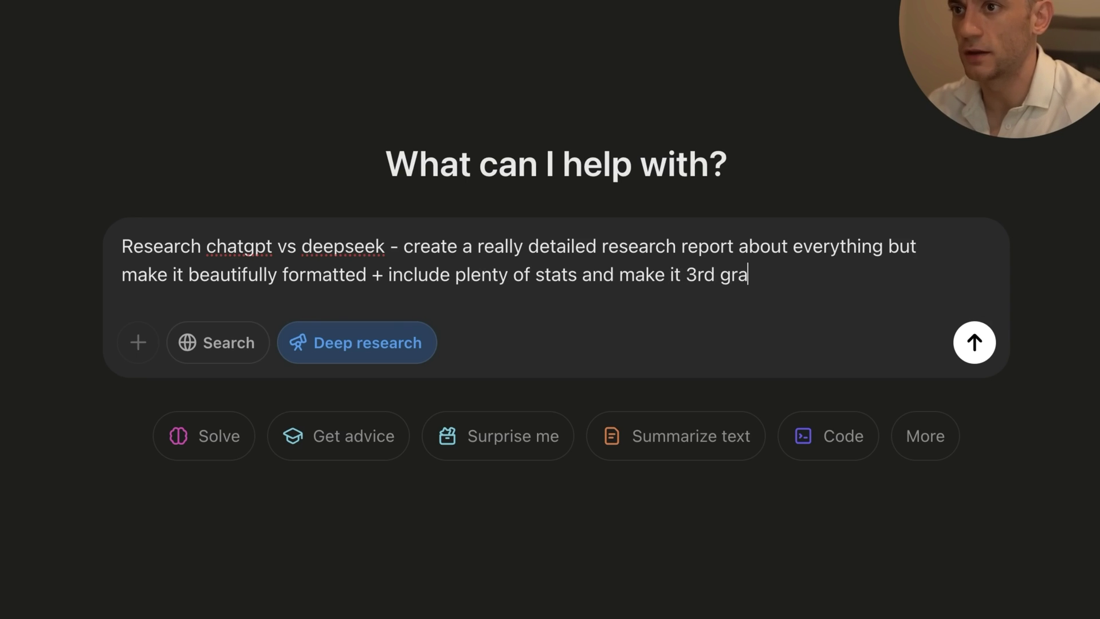
{"action": "type", "text": "l language."}
{"action": "key", "text": "Return"}
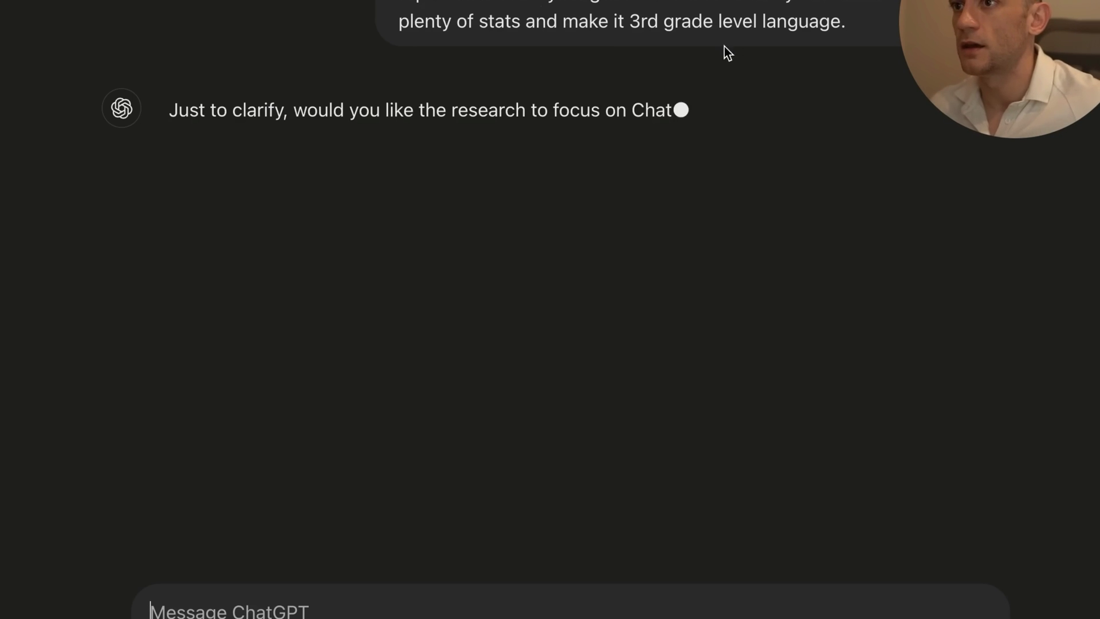
- Highlight ChatGPT's clarifying questions about focus areas and model versions
{"action": "left_click_drag", "start_coordinate": [168, 109], "coordinate": [453, 115]}
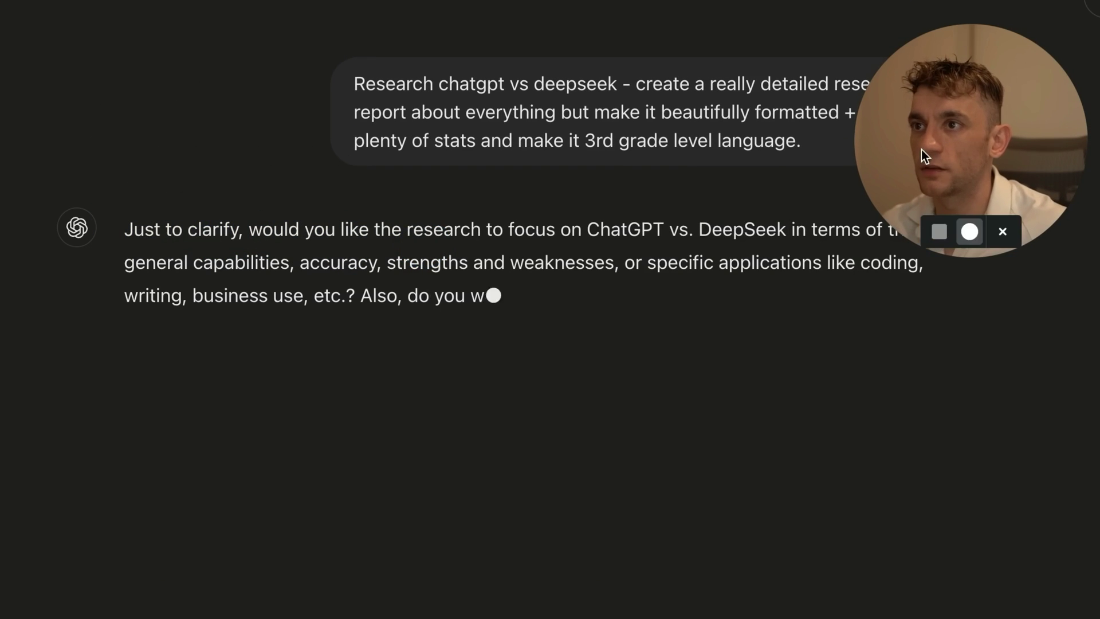
{"action": "left_click_drag", "start_coordinate": [921, 150], "coordinate": [1034, 153]}
{"action": "left_click", "coordinate": [754, 517]}
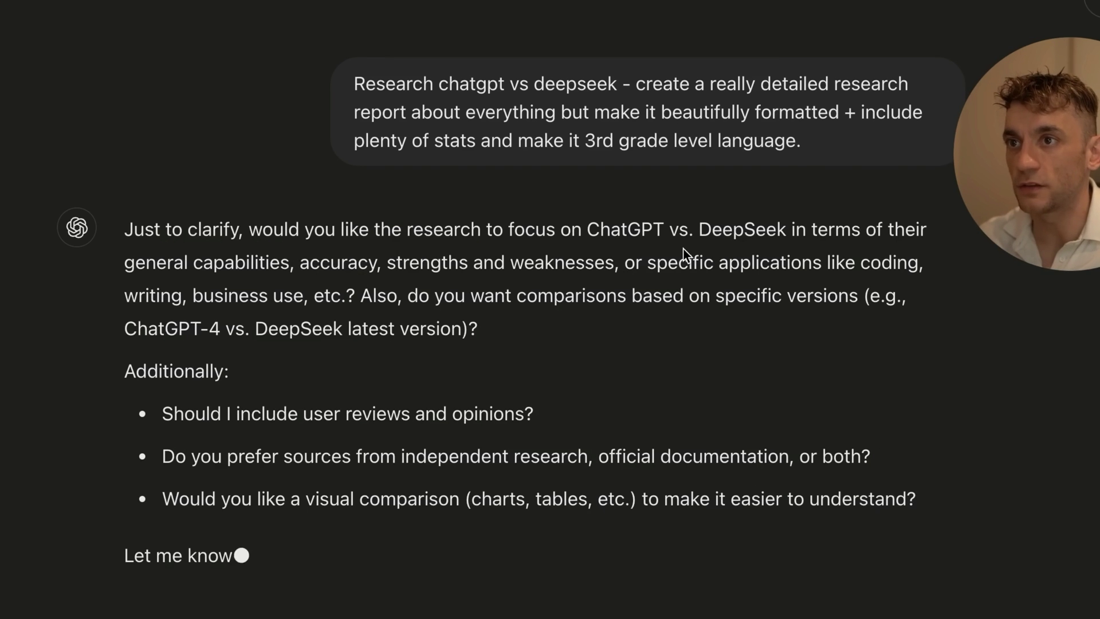
{"action": "left_click_drag", "start_coordinate": [685, 256], "coordinate": [687, 340]}
{"action": "left_click", "coordinate": [219, 348]}
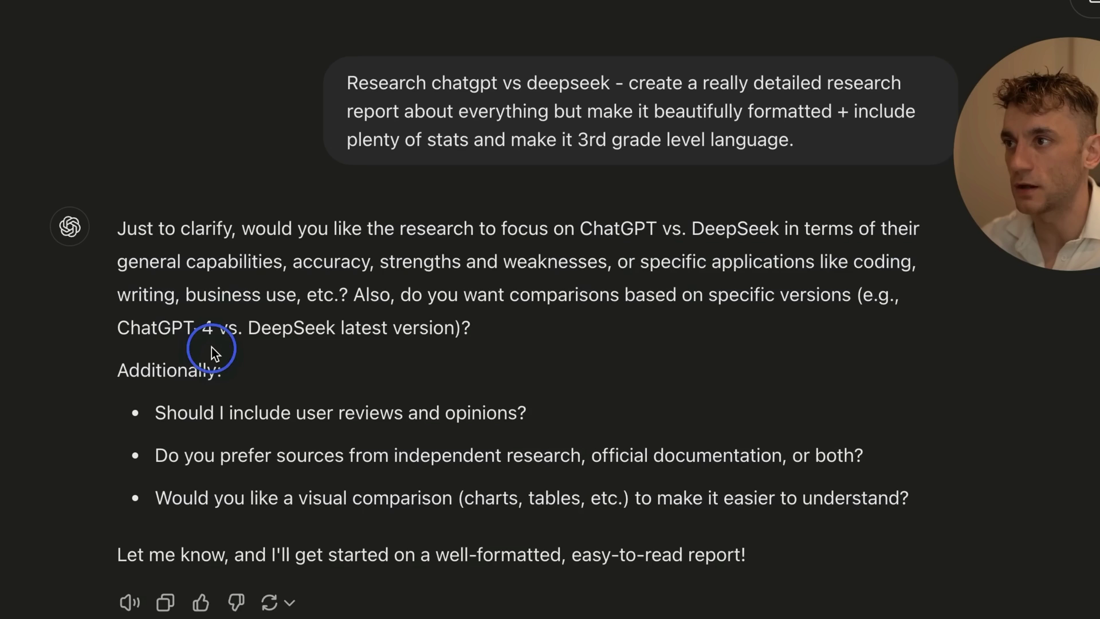
{"action": "left_click_drag", "start_coordinate": [116, 228], "coordinate": [852, 570]}
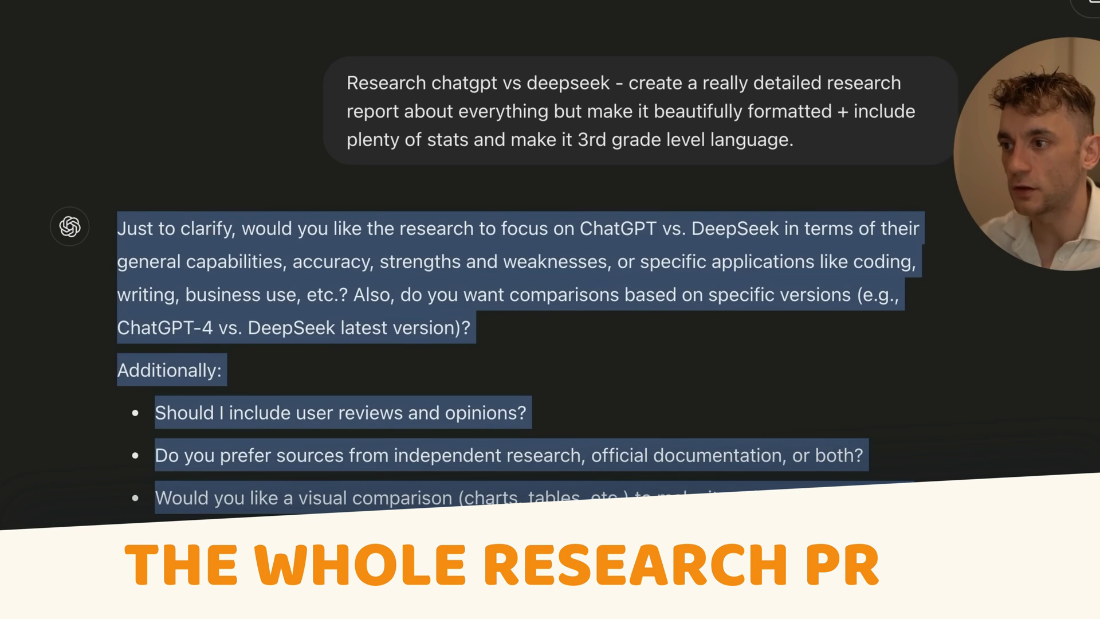
{"action": "left_click", "coordinate": [556, 502]}
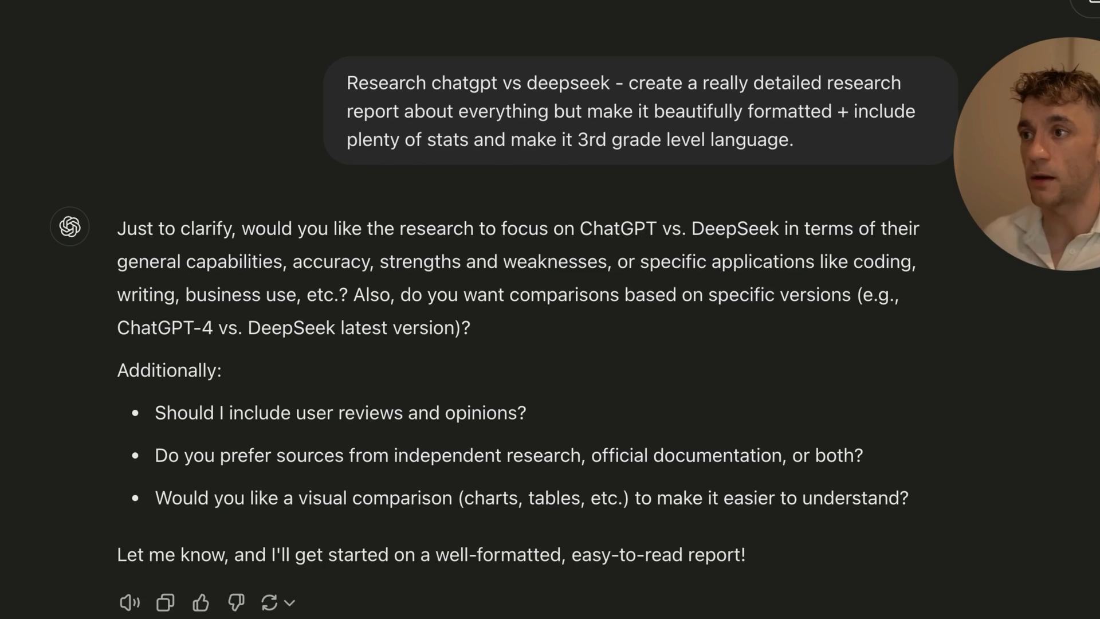
{"action": "left_click_drag", "start_coordinate": [128, 228], "coordinate": [391, 287]}
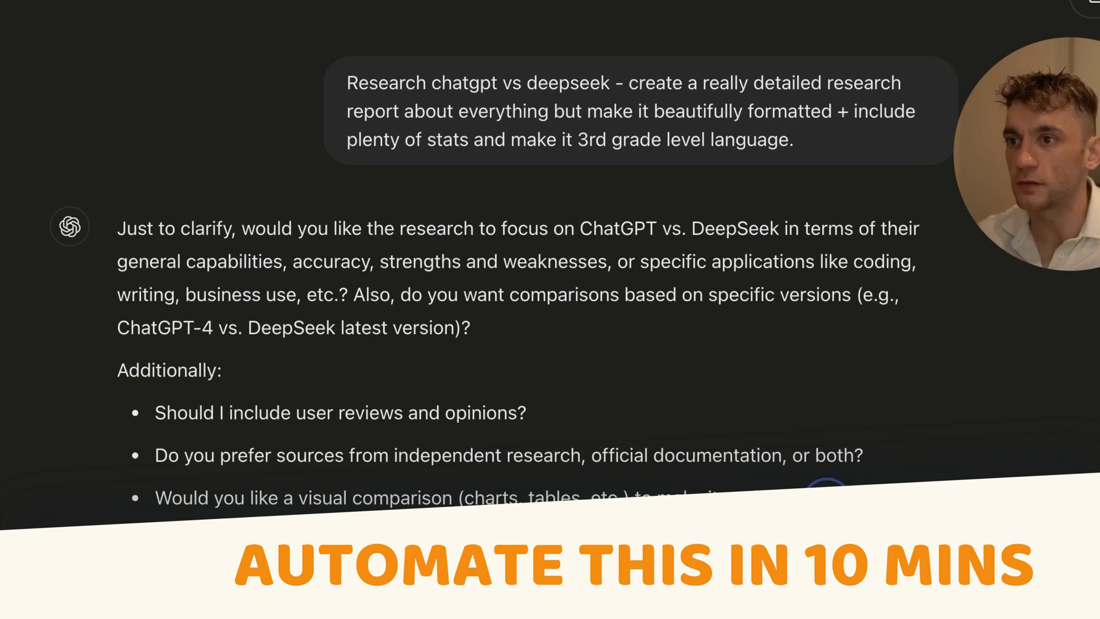
{"action": "left_click_drag", "start_coordinate": [825, 484], "coordinate": [255, 242]}
{"action": "left_click", "coordinate": [255, 243]}
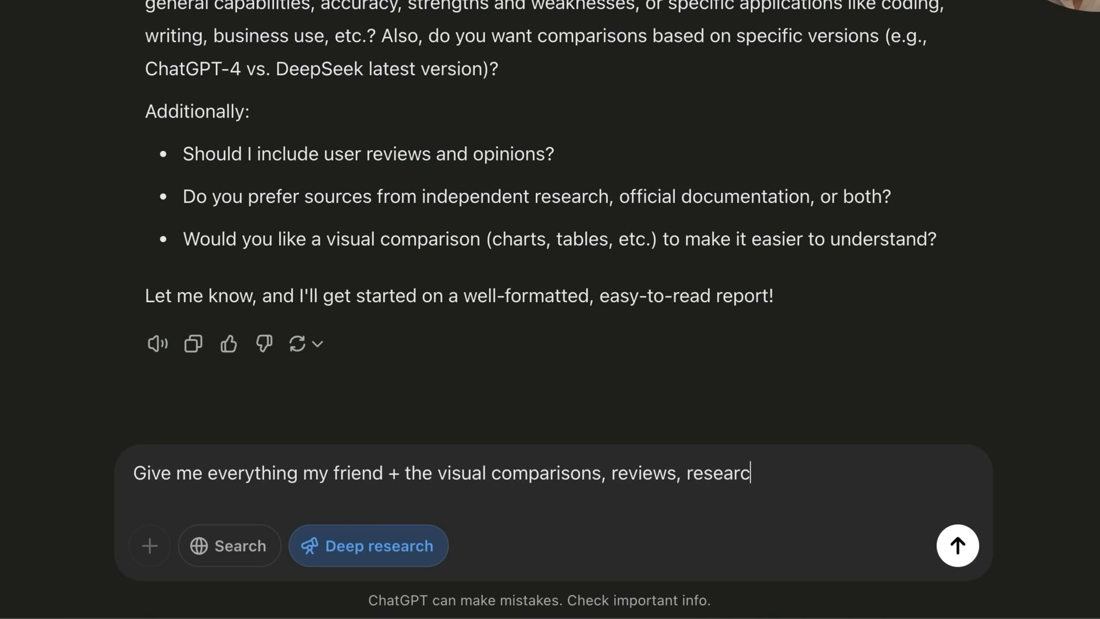
- Send the reply asking for everything, visual comparisons, reviews and research from all places
{"action": "type", "text": "laces is OK."}
{"action": "key", "text": "Return"}
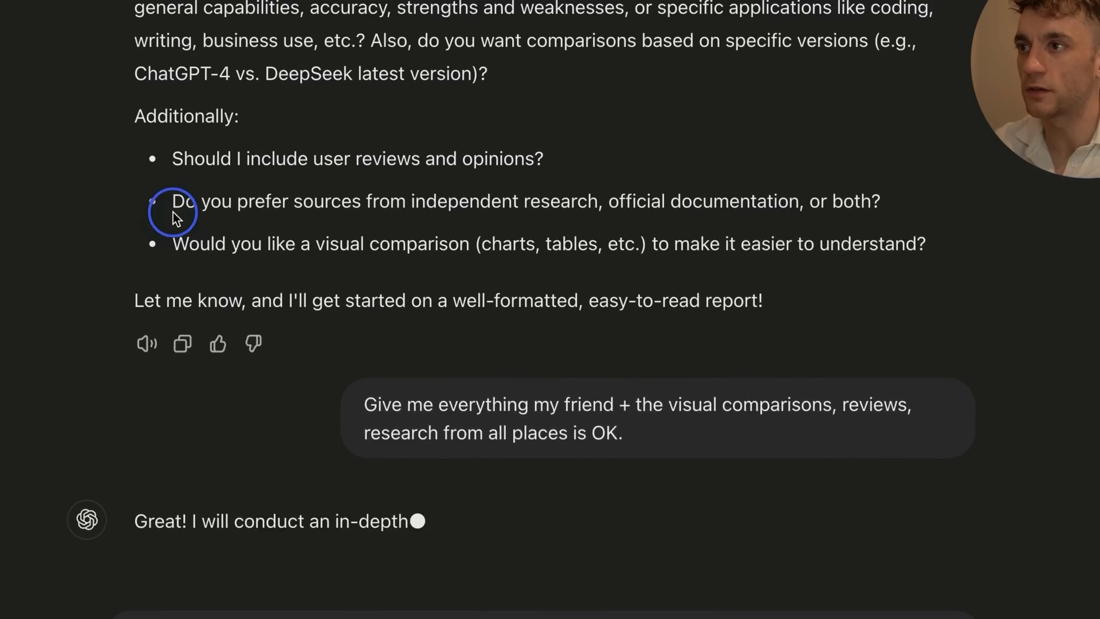
{"action": "left_click_drag", "start_coordinate": [182, 48], "coordinate": [854, 20]}
{"action": "triple_click", "coordinate": [838, 246]}
{"action": "left_click_drag", "start_coordinate": [838, 245], "coordinate": [621, 205]}
- Highlight the clarifying question about preferred sources and its source options
{"action": "scroll", "coordinate": [621, 206], "scroll_direction": "up", "scroll_amount": 1}
{"action": "left_click", "coordinate": [447, 302]}
{"action": "scroll", "coordinate": [447, 302], "scroll_direction": "up", "scroll_amount": 1}
{"action": "left_click_drag", "start_coordinate": [405, 304], "coordinate": [882, 309]}
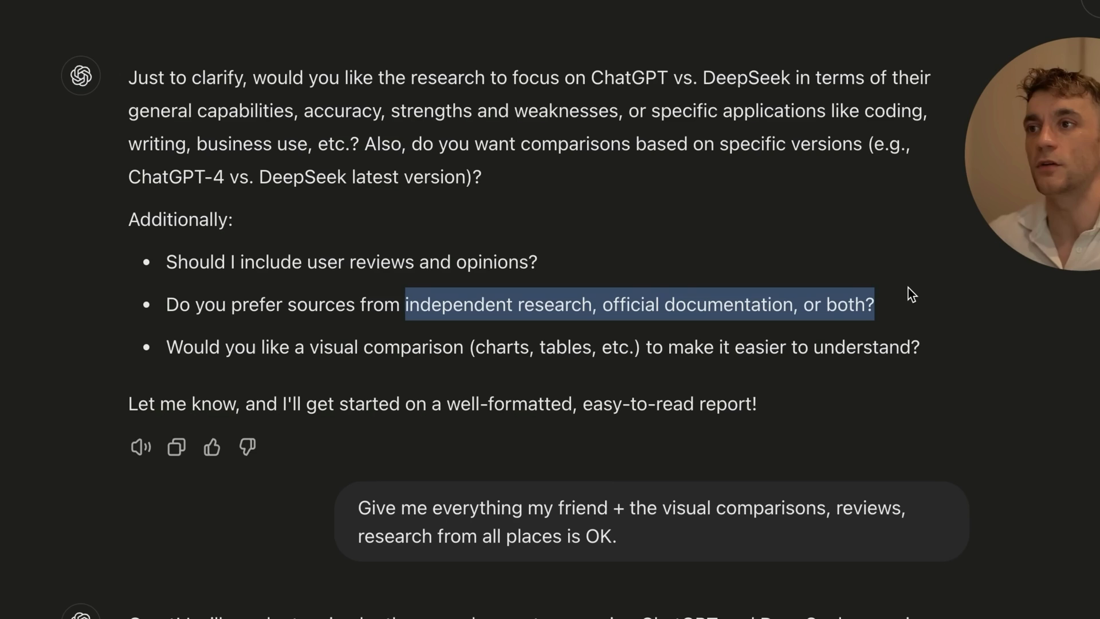
{"action": "left_click", "coordinate": [884, 284]}
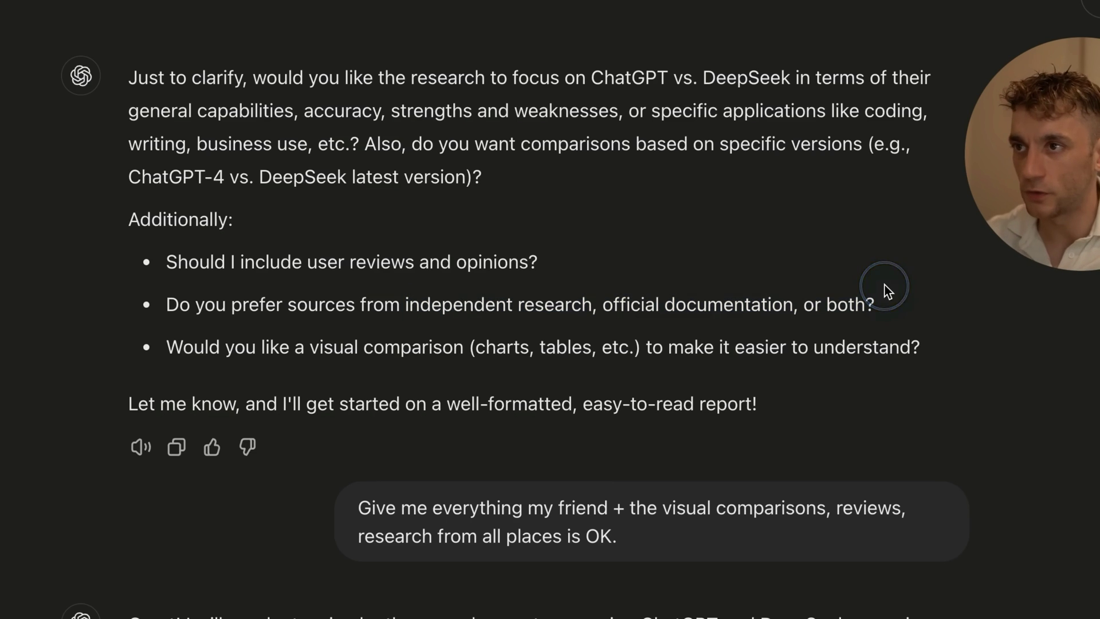
{"action": "triple_click", "coordinate": [224, 311]}
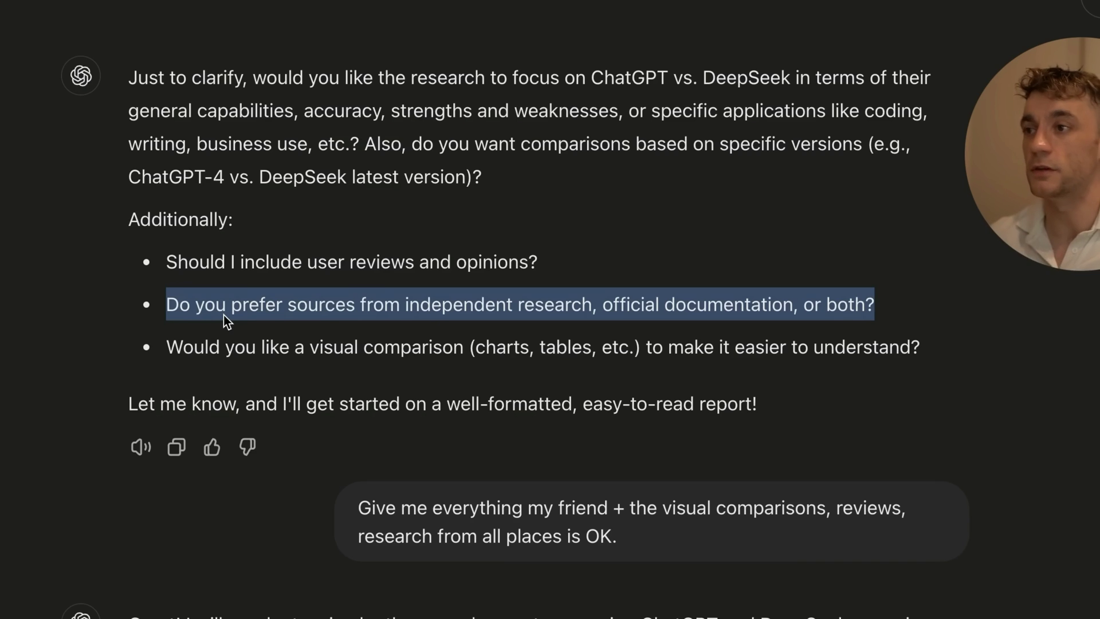
{"action": "left_click", "coordinate": [223, 315]}
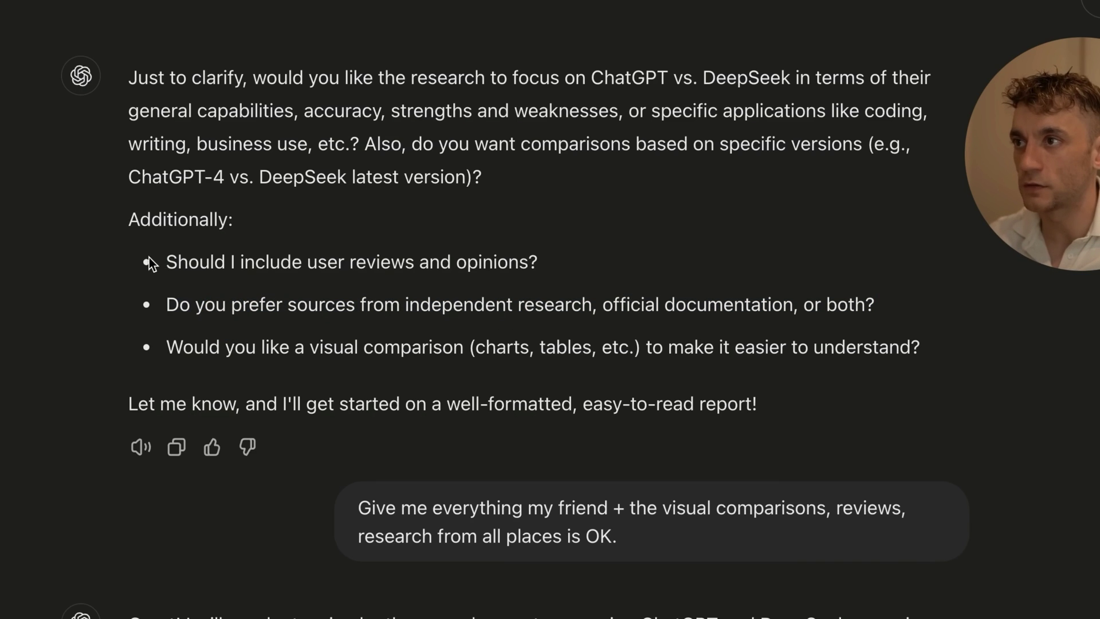
- Highlight the user reviews question and the visual comparison charts and tables question
{"action": "left_click_drag", "start_coordinate": [148, 258], "coordinate": [646, 277]}
{"action": "scroll", "coordinate": [369, 232], "scroll_direction": "up", "scroll_amount": 2}
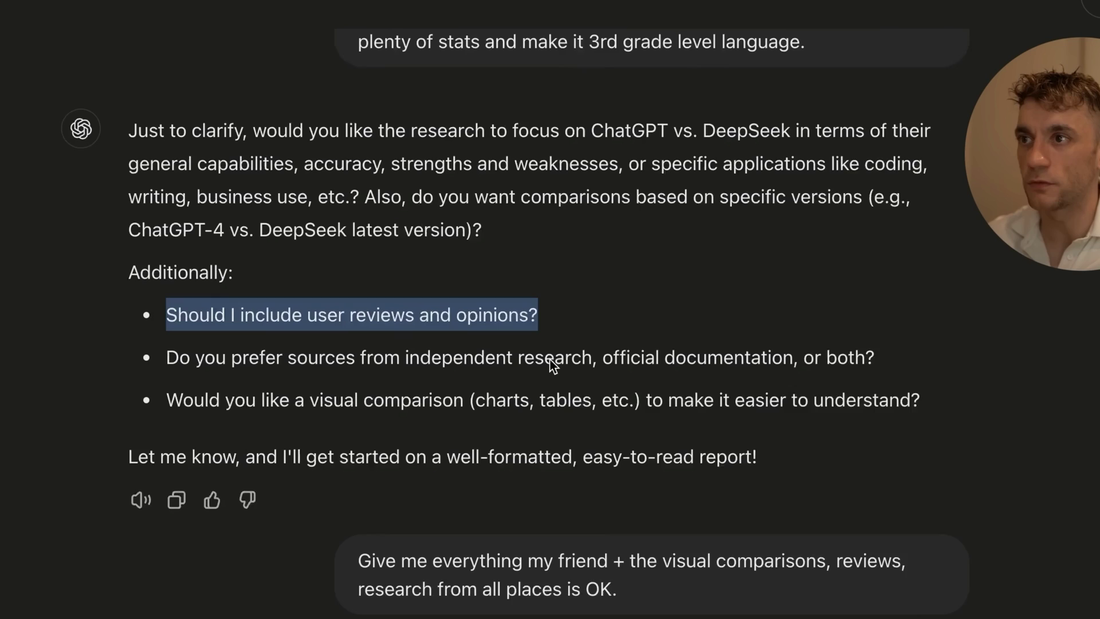
{"action": "left_click", "coordinate": [468, 338]}
{"action": "triple_click", "coordinate": [472, 351]}
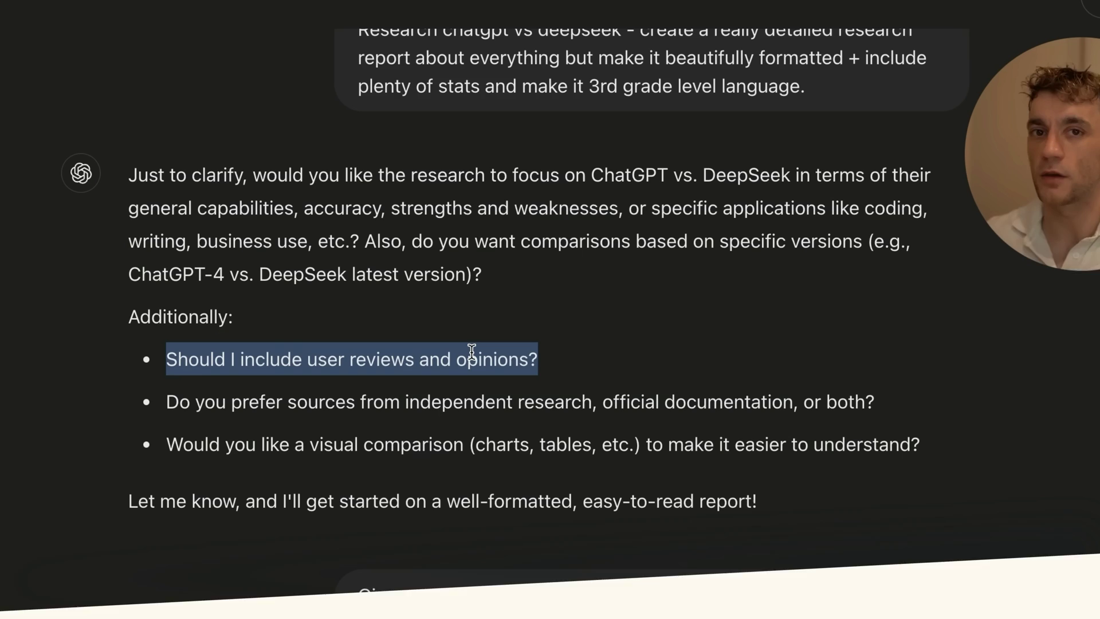
{"action": "triple_click", "coordinate": [359, 445]}
{"action": "left_click", "coordinate": [163, 446]}
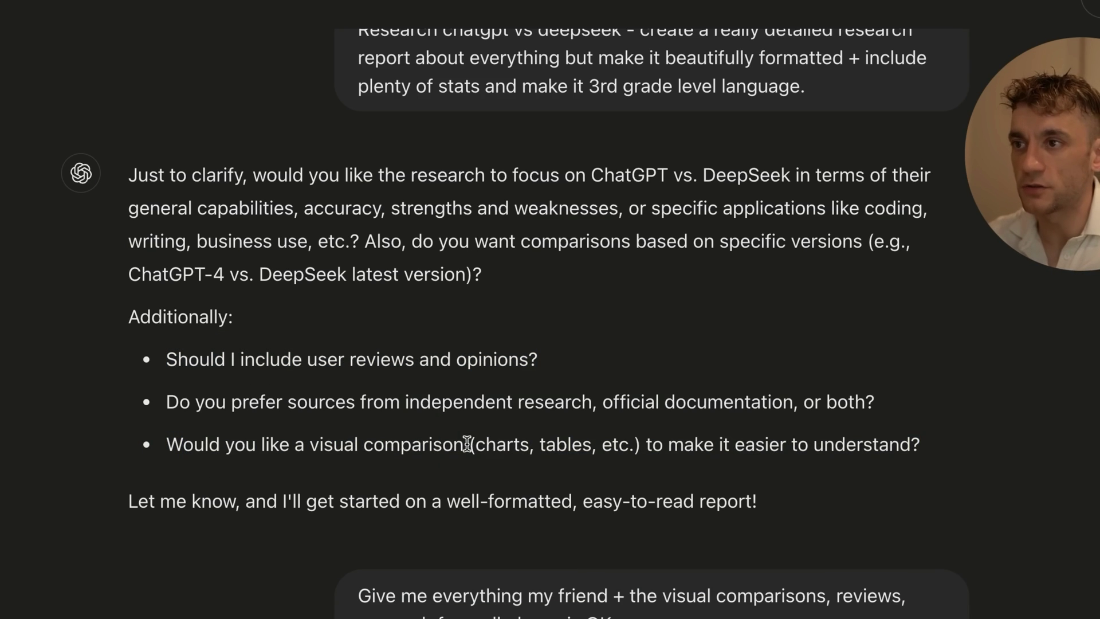
{"action": "left_click_drag", "start_coordinate": [468, 444], "coordinate": [906, 439]}
{"action": "scroll", "coordinate": [628, 421], "scroll_direction": "down", "scroll_amount": 8}
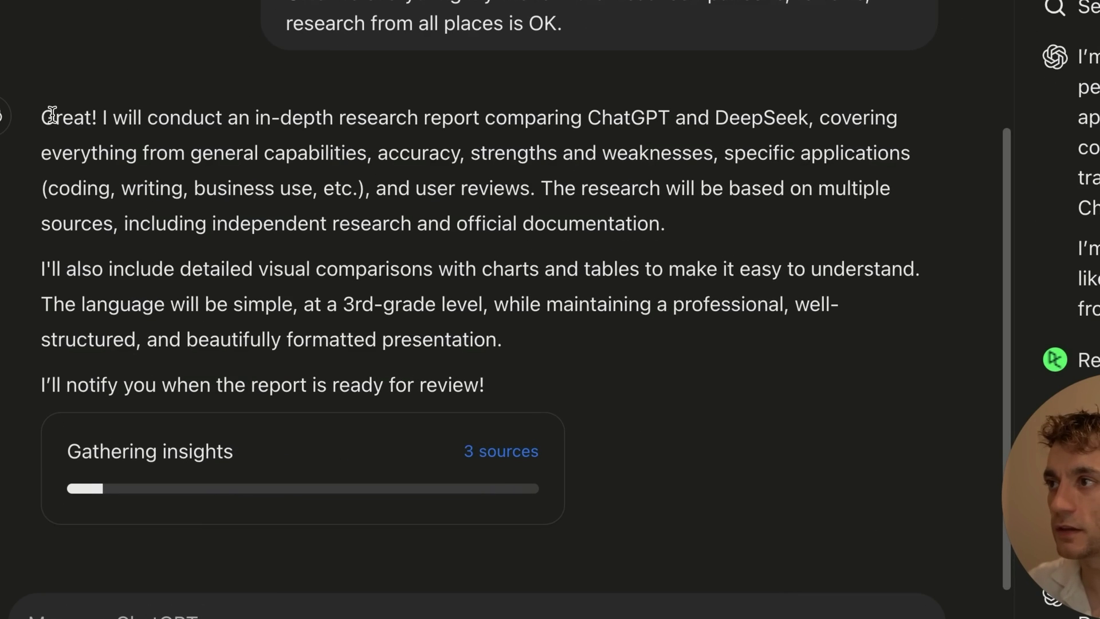
- Highlight the research plan's opening sentences and its promise of simple 3rd-grade language
{"action": "left_click", "coordinate": [259, 242]}
{"action": "left_click_drag", "start_coordinate": [37, 117], "coordinate": [827, 187]}
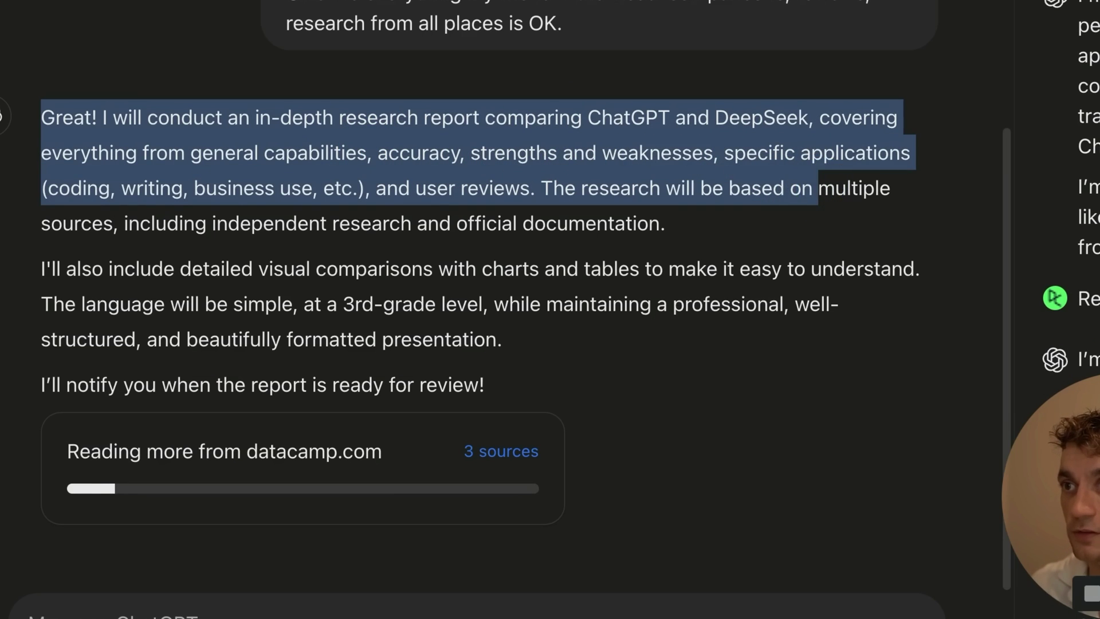
{"action": "left_click", "coordinate": [164, 287]}
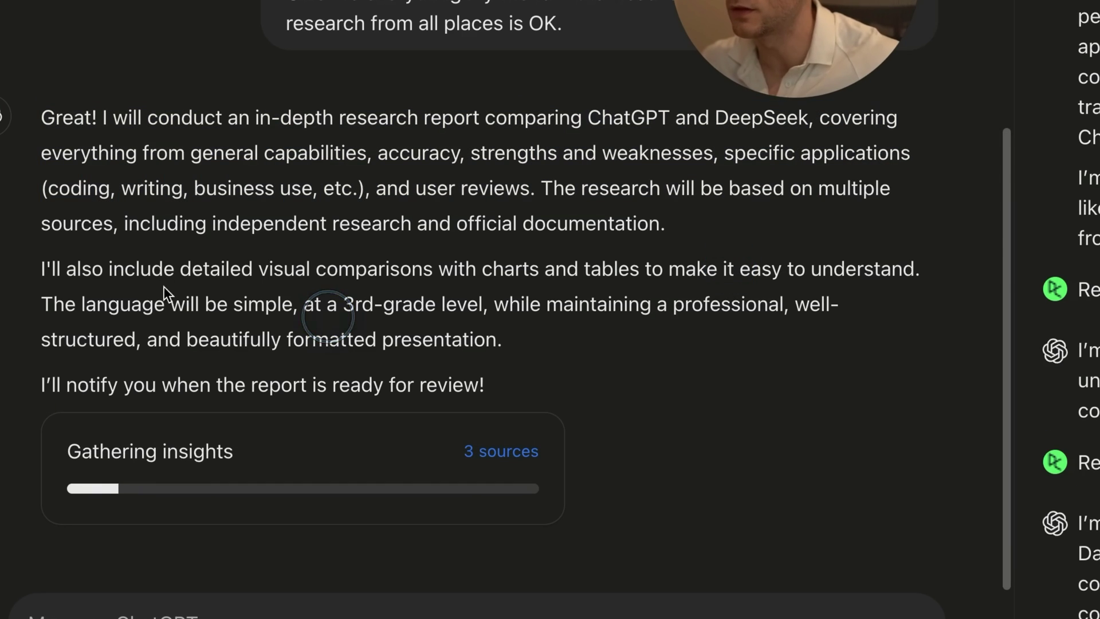
{"action": "left_click_drag", "start_coordinate": [53, 289], "coordinate": [639, 331]}
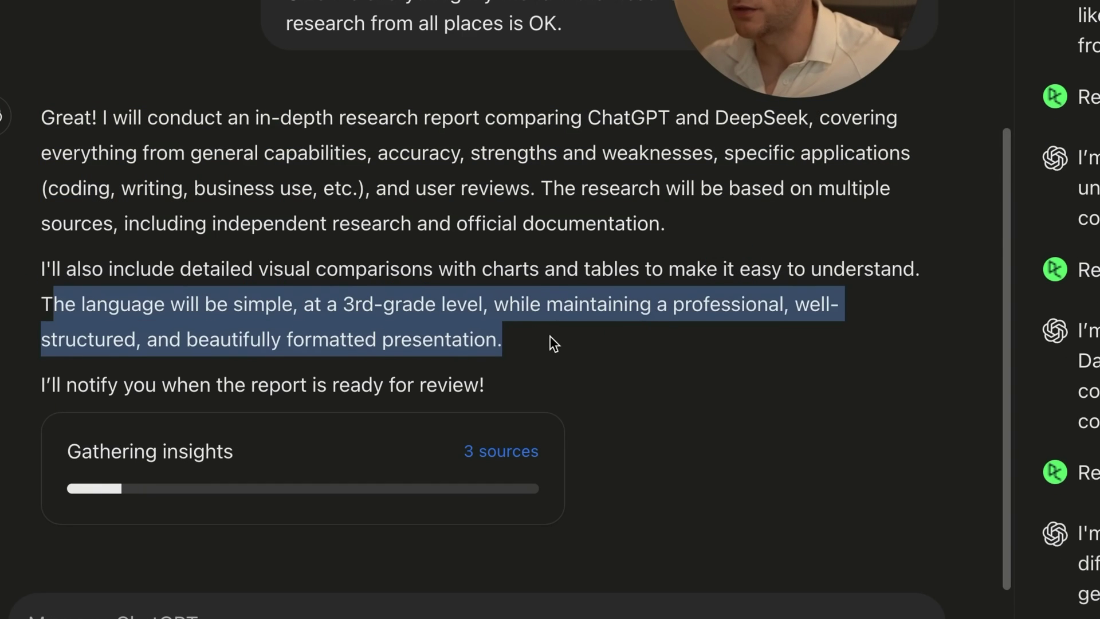
{"action": "left_click", "coordinate": [532, 322]}
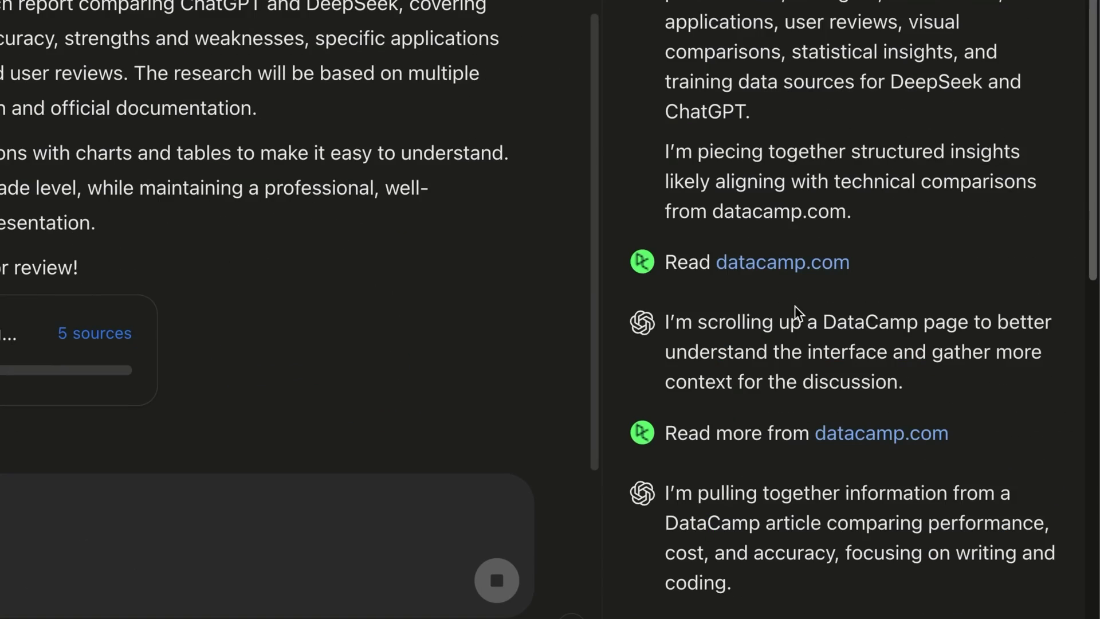
- Scroll the Activity log, then view the Sources list of 11 sites including reddit and datacamp
{"action": "scroll", "coordinate": [910, 342], "scroll_direction": "down", "scroll_amount": 3}
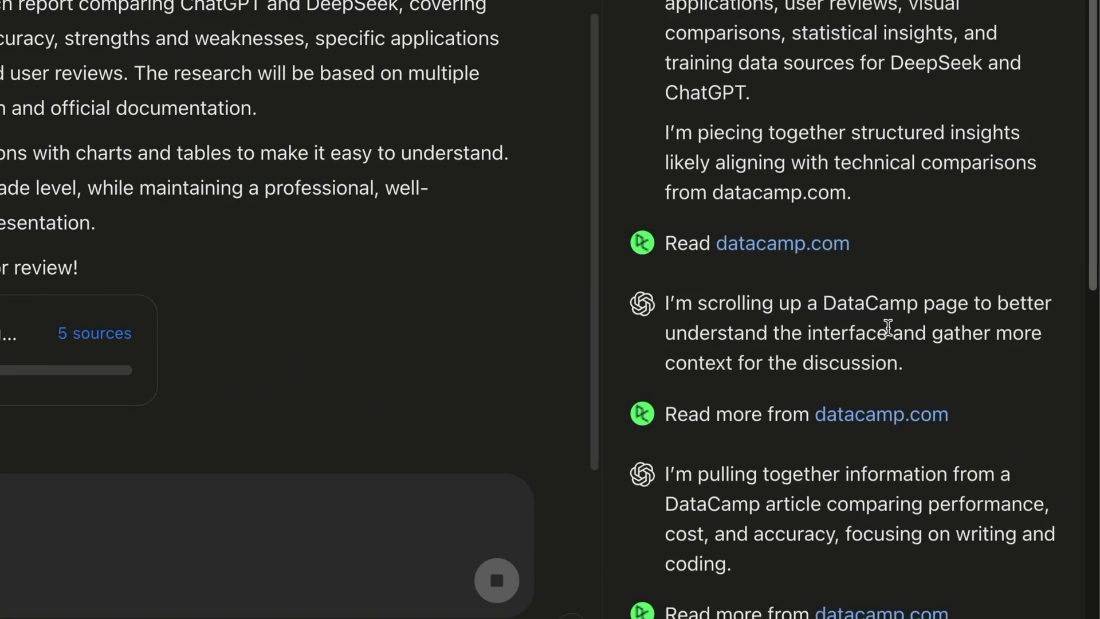
{"action": "scroll", "coordinate": [908, 335], "scroll_direction": "down", "scroll_amount": 10}
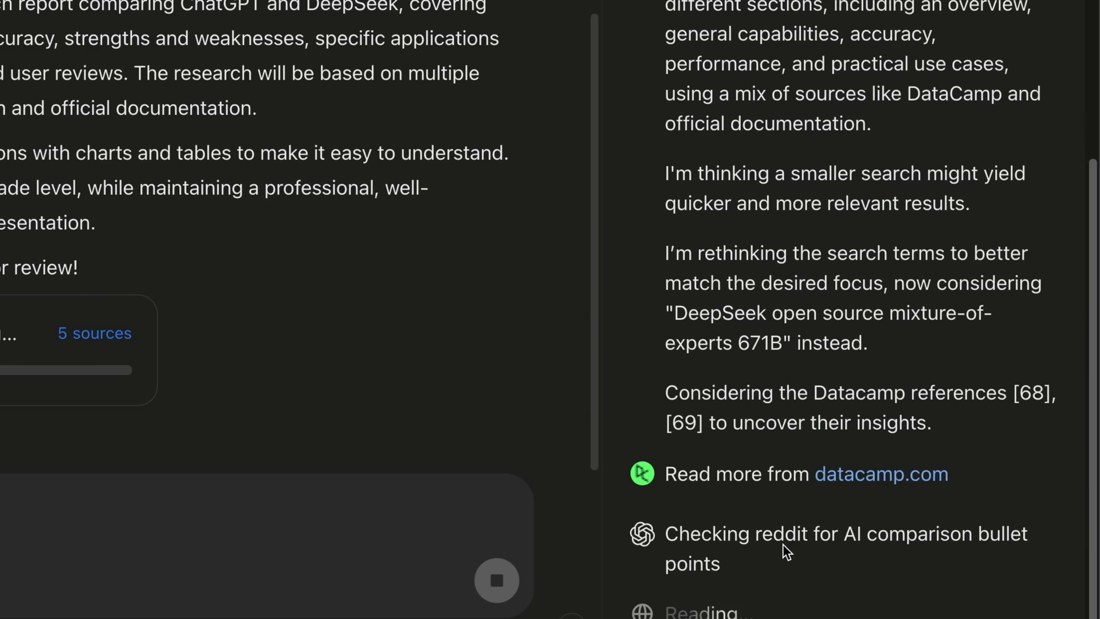
{"action": "scroll", "coordinate": [795, 513], "scroll_direction": "up", "scroll_amount": 10}
{"action": "scroll", "coordinate": [766, 445], "scroll_direction": "down", "scroll_amount": 10}
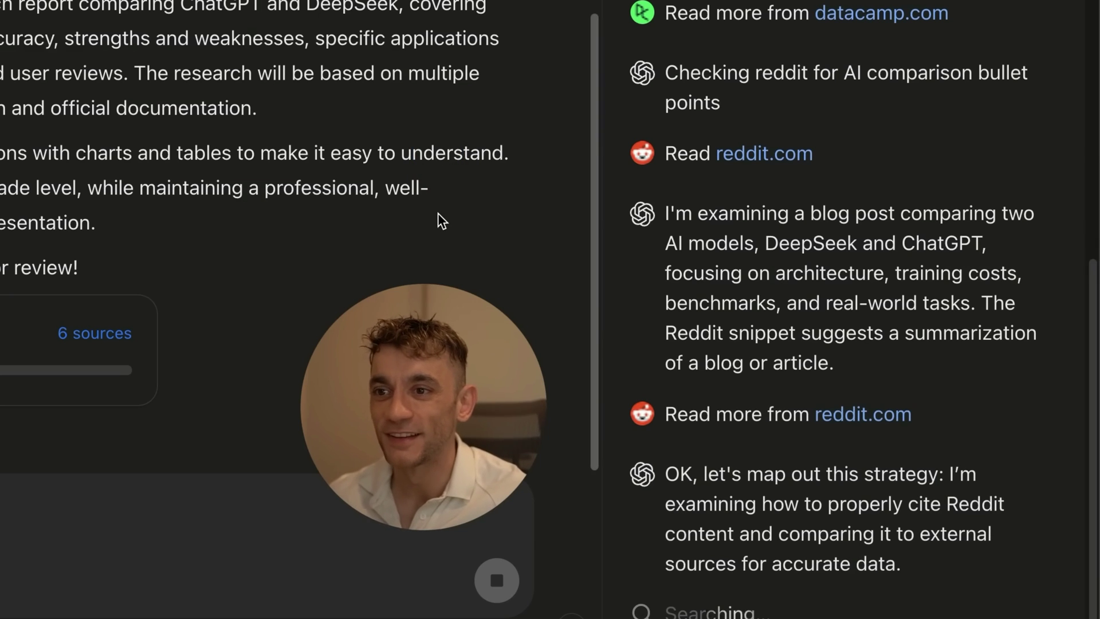
{"action": "scroll", "coordinate": [825, 361], "scroll_direction": "up", "scroll_amount": 2}
{"action": "scroll", "coordinate": [825, 360], "scroll_direction": "up", "scroll_amount": 6}
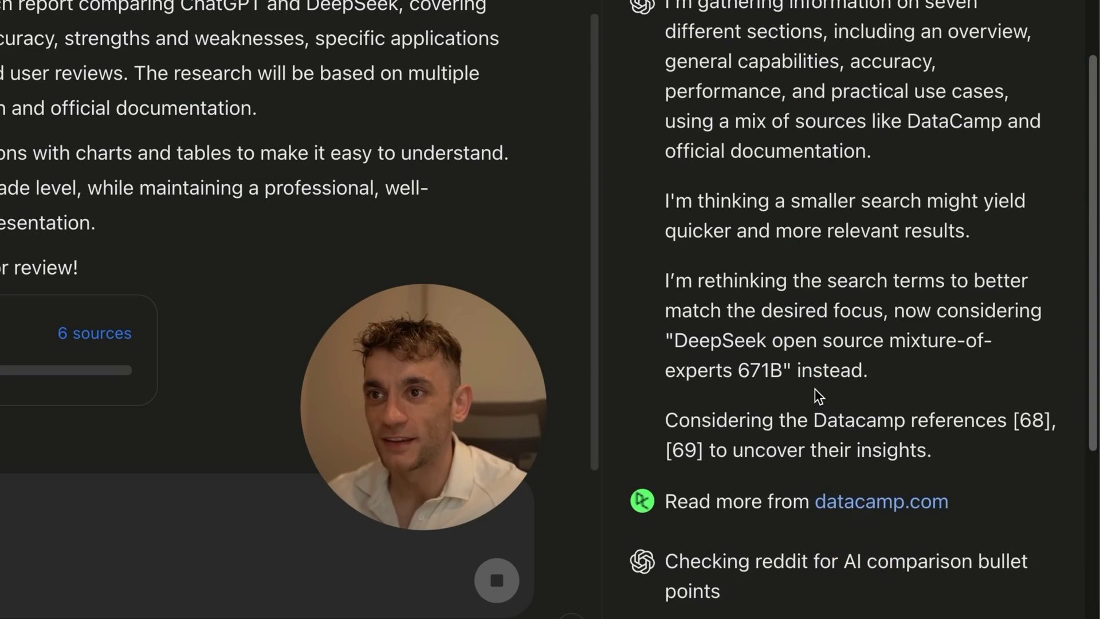
{"action": "scroll", "coordinate": [693, 86], "scroll_direction": "up", "scroll_amount": 4}
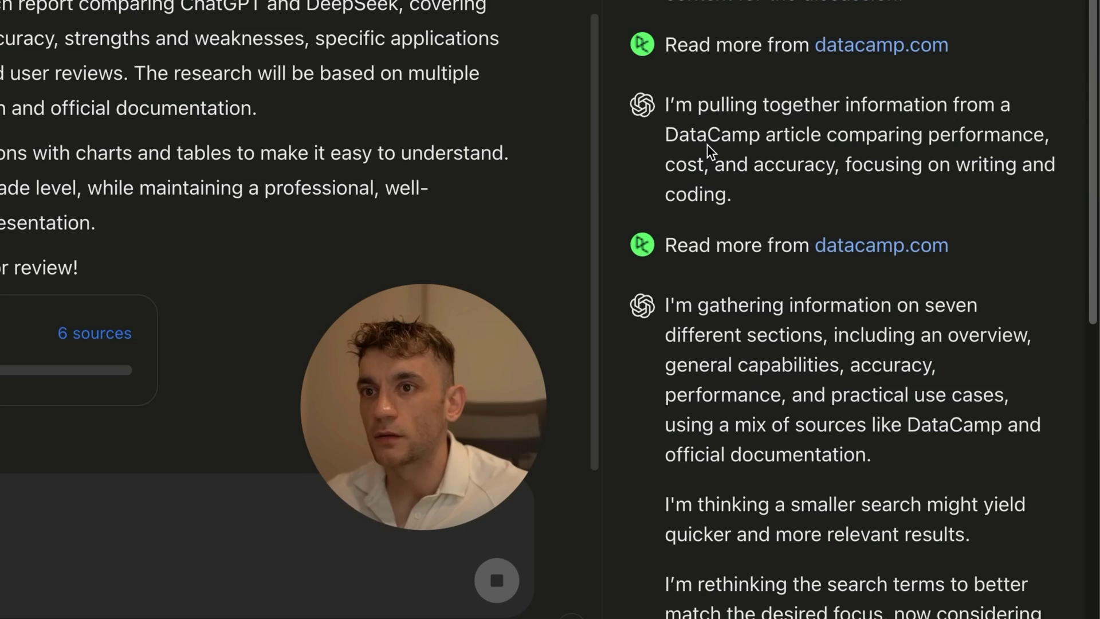
{"action": "left_click_drag", "start_coordinate": [676, 105], "coordinate": [858, 170]}
{"action": "scroll", "coordinate": [857, 170], "scroll_direction": "up", "scroll_amount": 8}
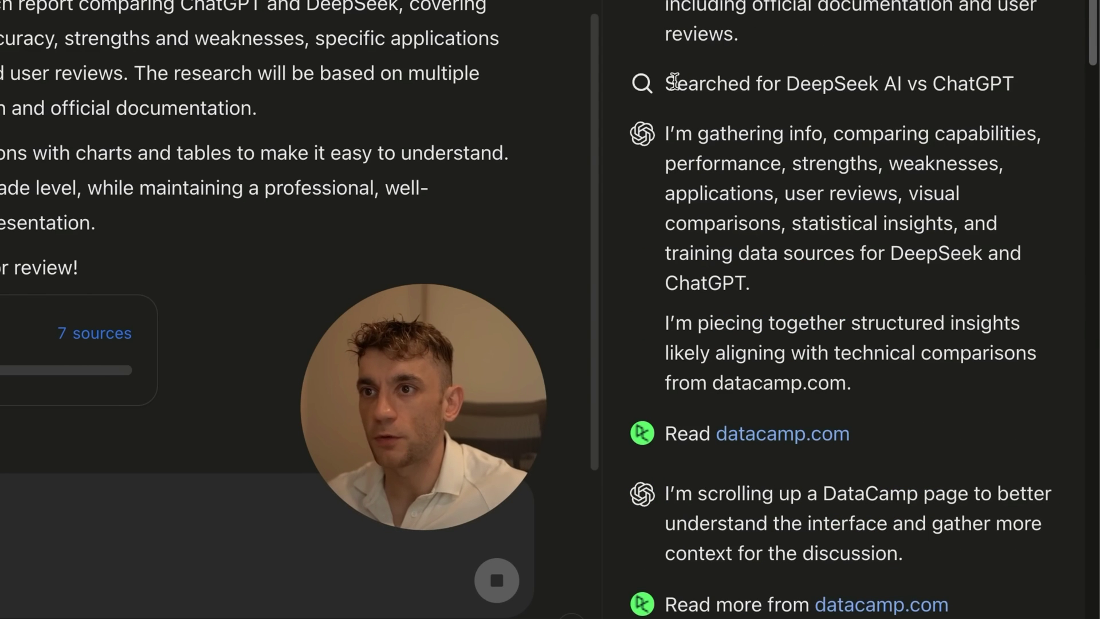
{"action": "scroll", "coordinate": [802, 200], "scroll_direction": "down", "scroll_amount": 3}
{"action": "scroll", "coordinate": [818, 171], "scroll_direction": "down", "scroll_amount": 8}
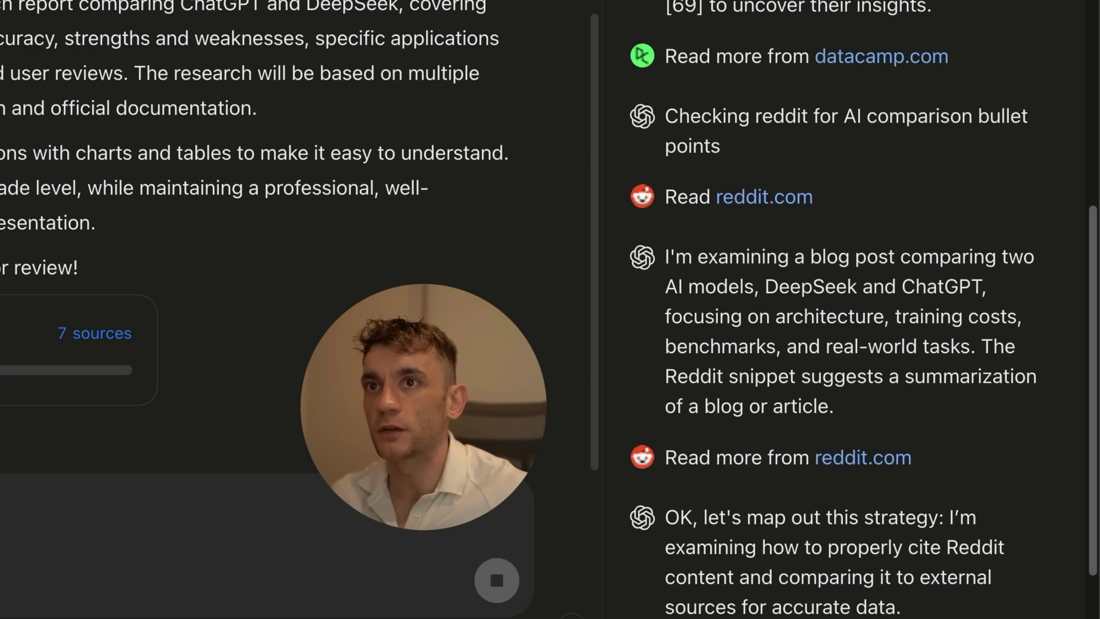
{"action": "scroll", "coordinate": [818, 171], "scroll_direction": "up", "scroll_amount": 1}
{"action": "left_click", "coordinate": [911, 150]}
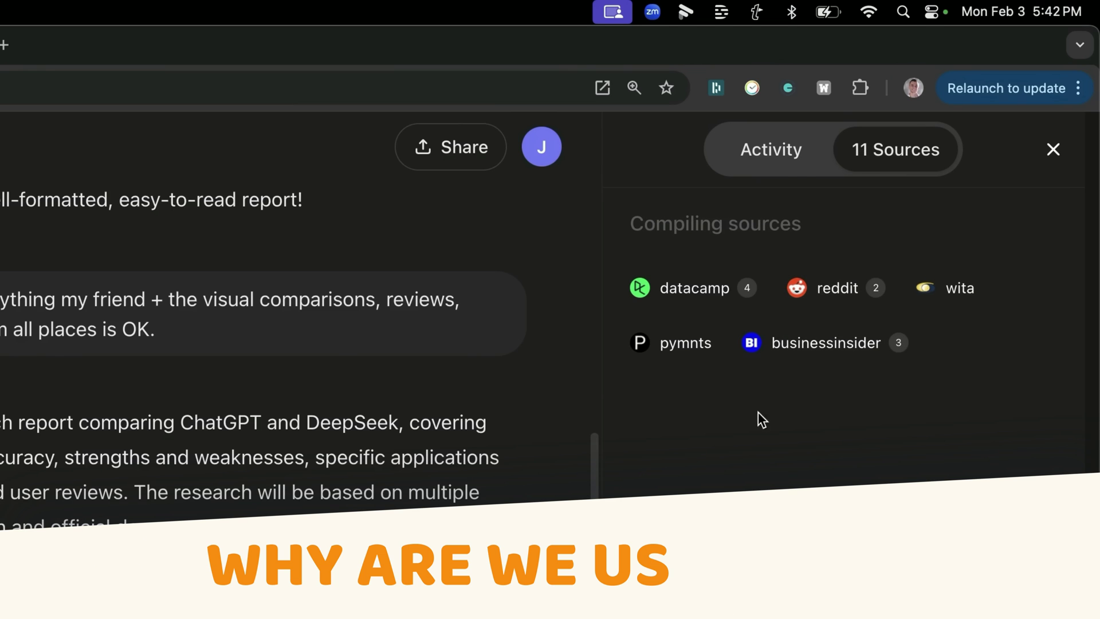
- Switch between the Activity feed and the Sources list to check the research progress
{"action": "left_click", "coordinate": [780, 163]}
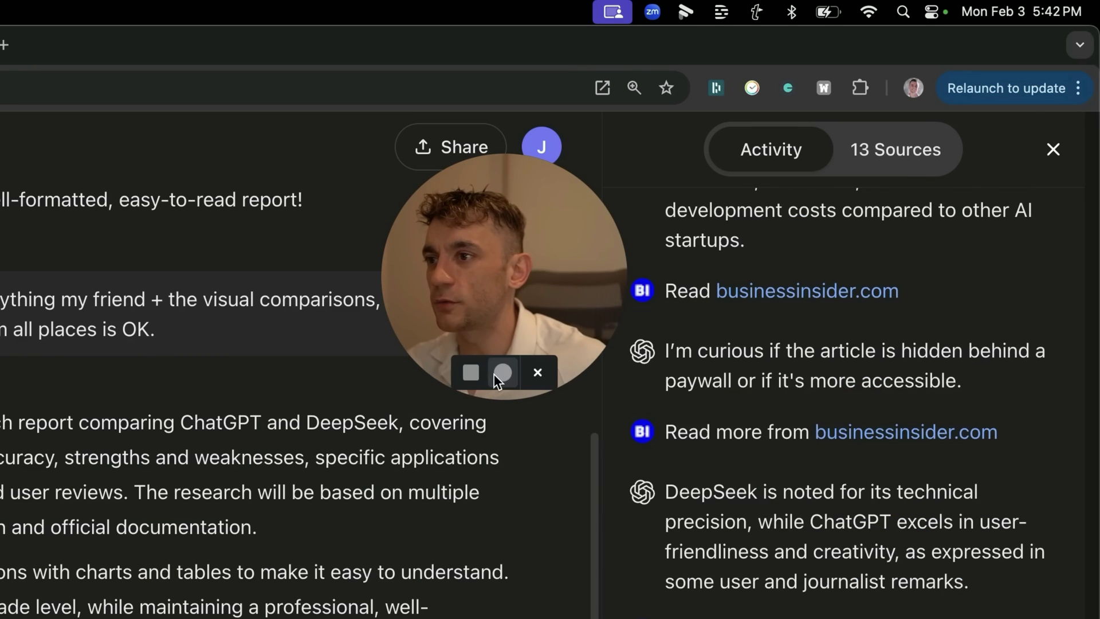
{"action": "left_click_drag", "start_coordinate": [496, 265], "coordinate": [458, 384]}
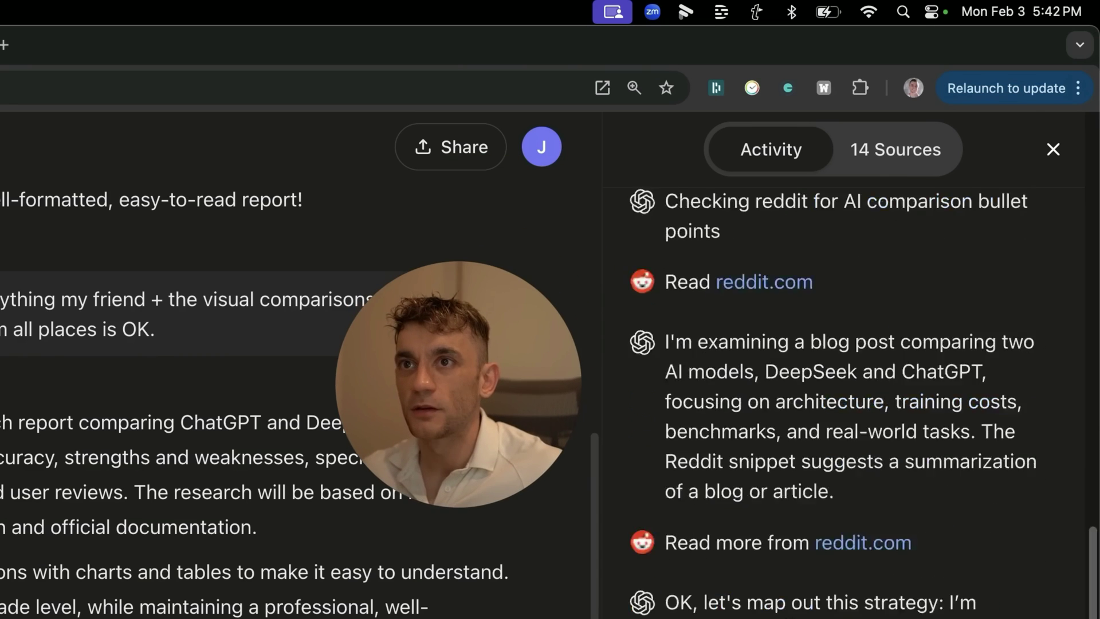
{"action": "left_click", "coordinate": [886, 154]}
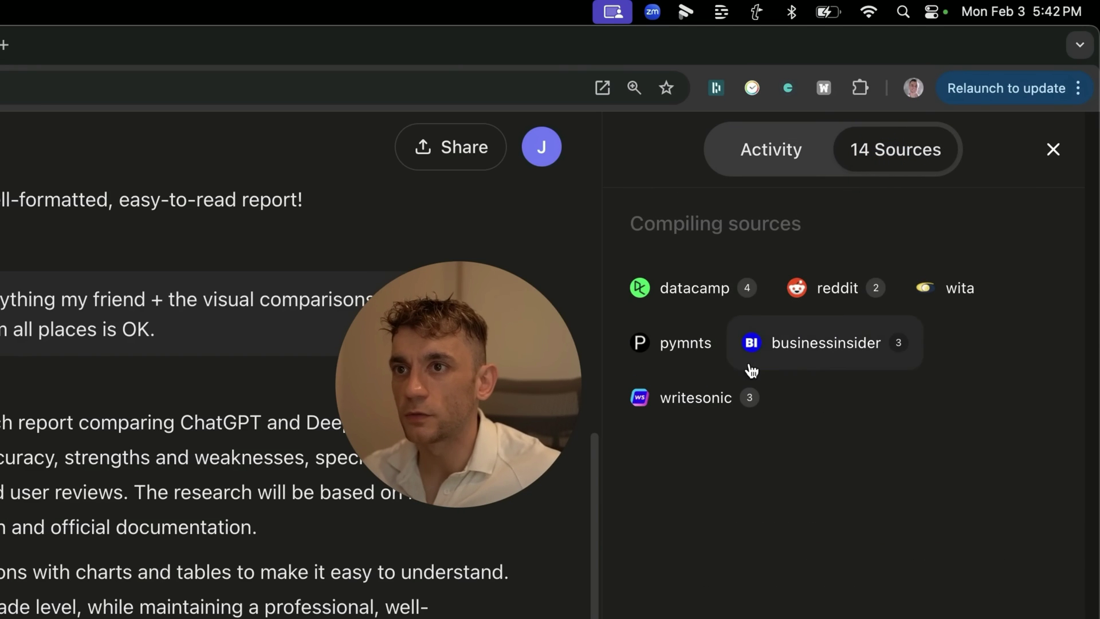
{"action": "left_click", "coordinate": [749, 136]}
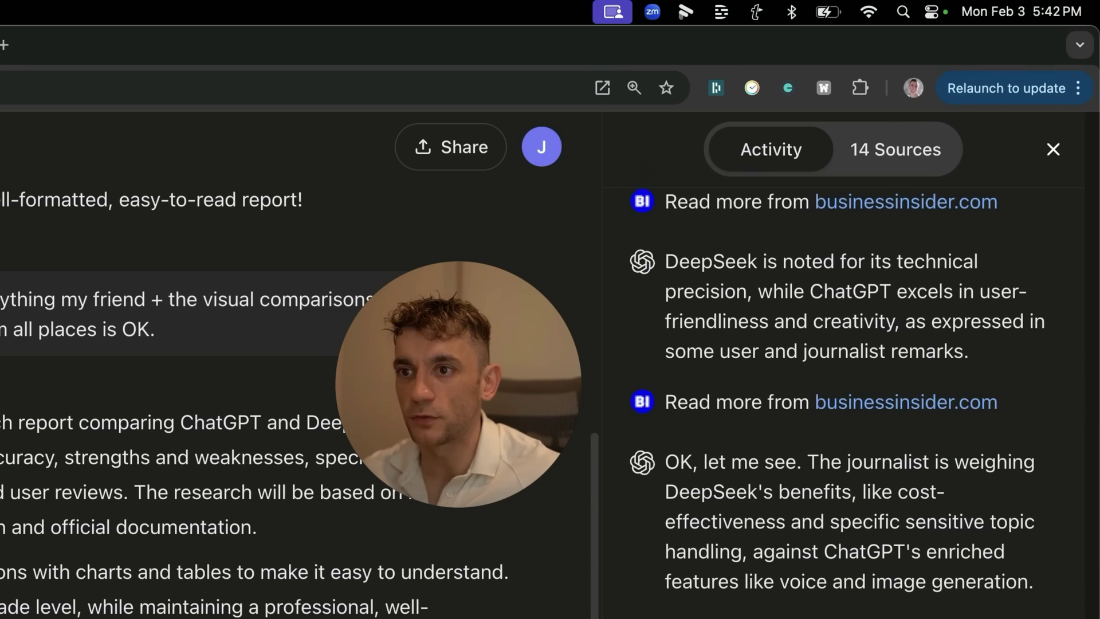
{"action": "scroll", "coordinate": [842, 401], "scroll_direction": "up", "scroll_amount": 5}
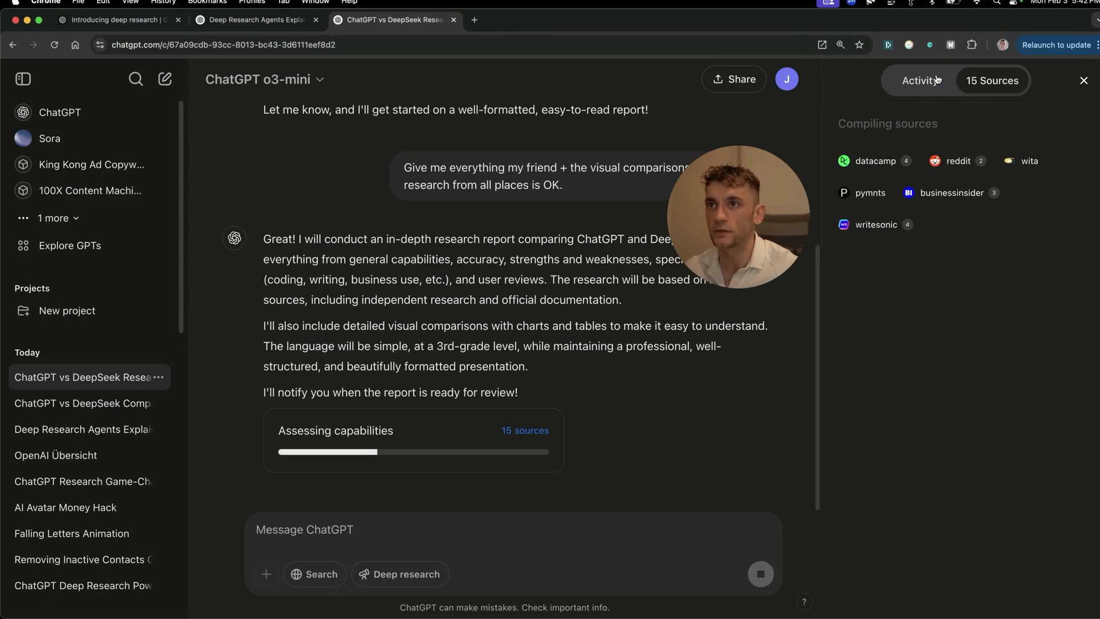
{"action": "left_click", "coordinate": [920, 80]}
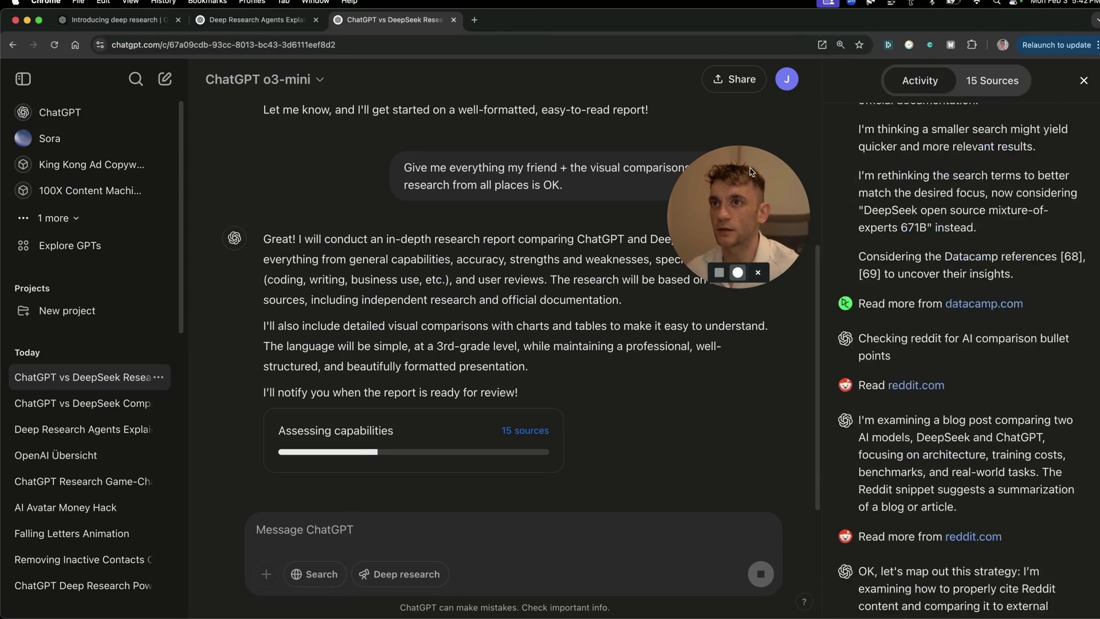
- Select the original research prompt and load perplexity.ai in a new browser tab
{"action": "triple_click", "coordinate": [490, 184]}
{"action": "key", "text": "ctrl+c"}
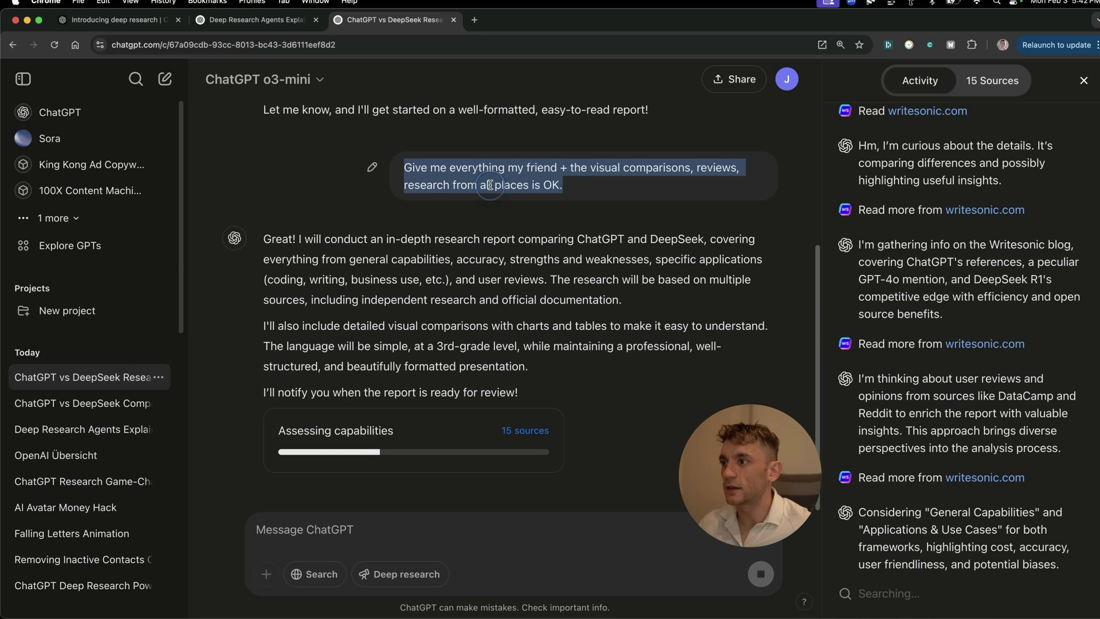
{"action": "key", "text": "super+t"}
{"action": "type", "text": "perplexity.ai"}
{"action": "key", "text": "Return"}
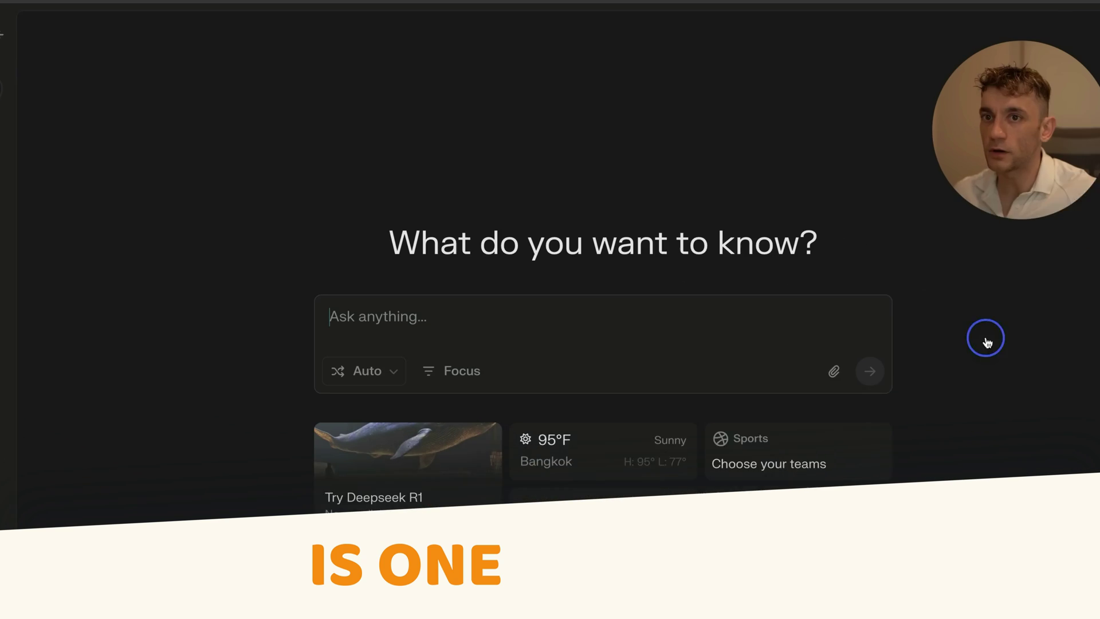
- Explore Perplexity's answer models, Pro search mode and search focus options
{"action": "left_click", "coordinate": [519, 313]}
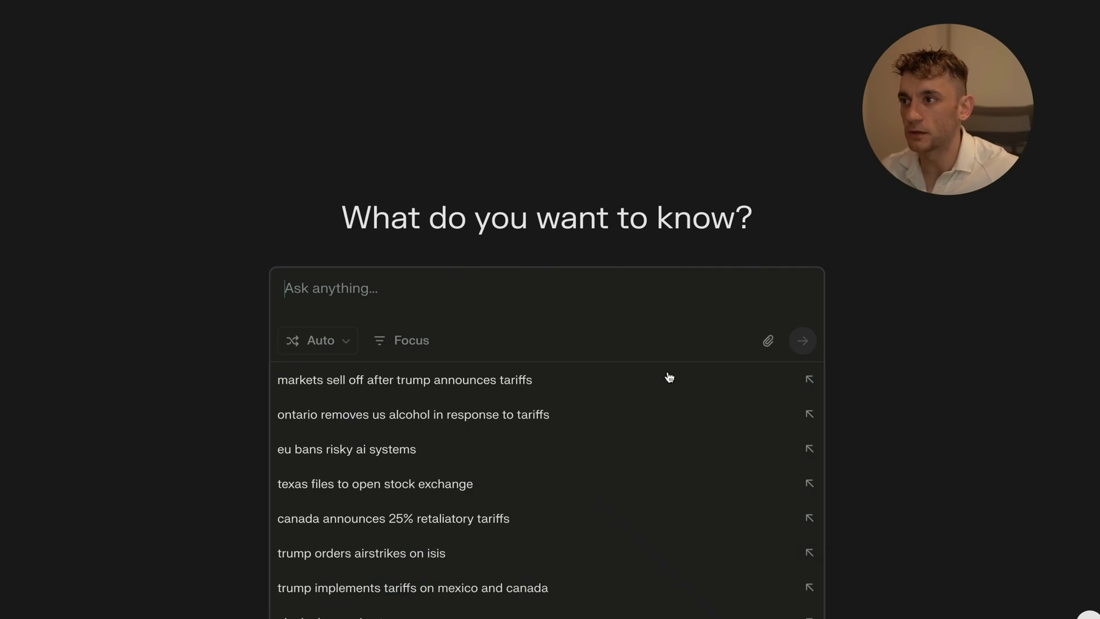
{"action": "left_click", "coordinate": [324, 342]}
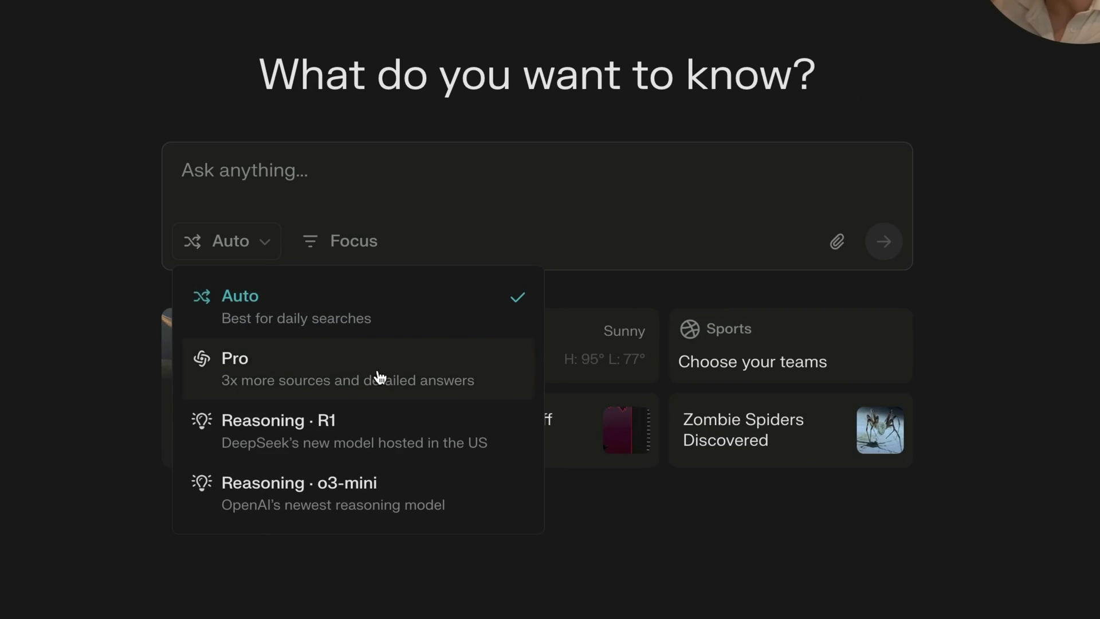
{"action": "left_click", "coordinate": [380, 377]}
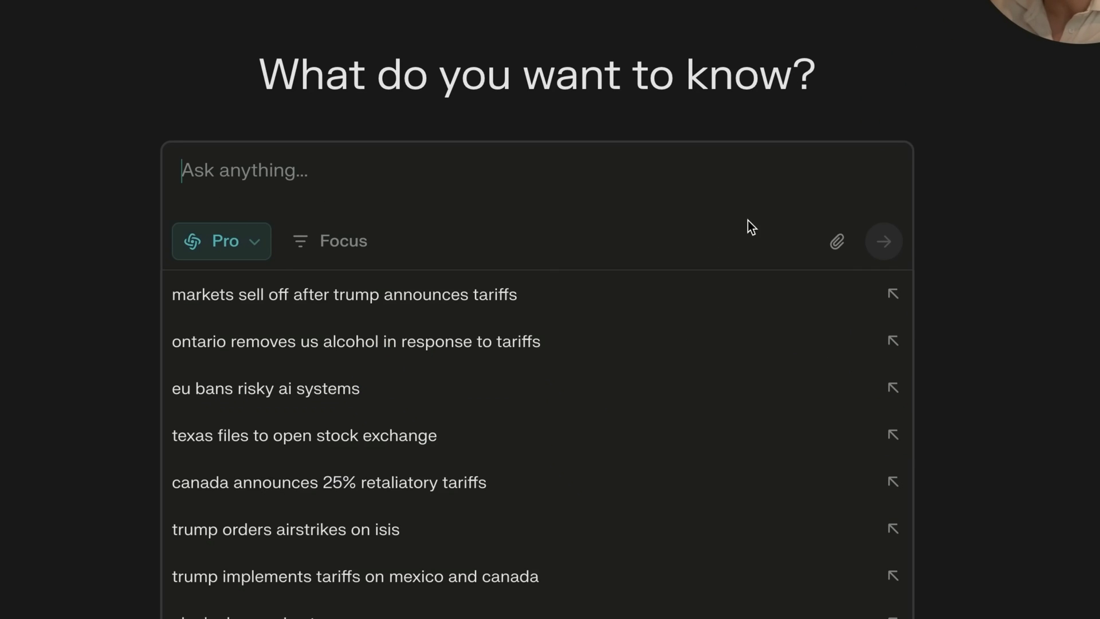
{"action": "left_click", "coordinate": [365, 248]}
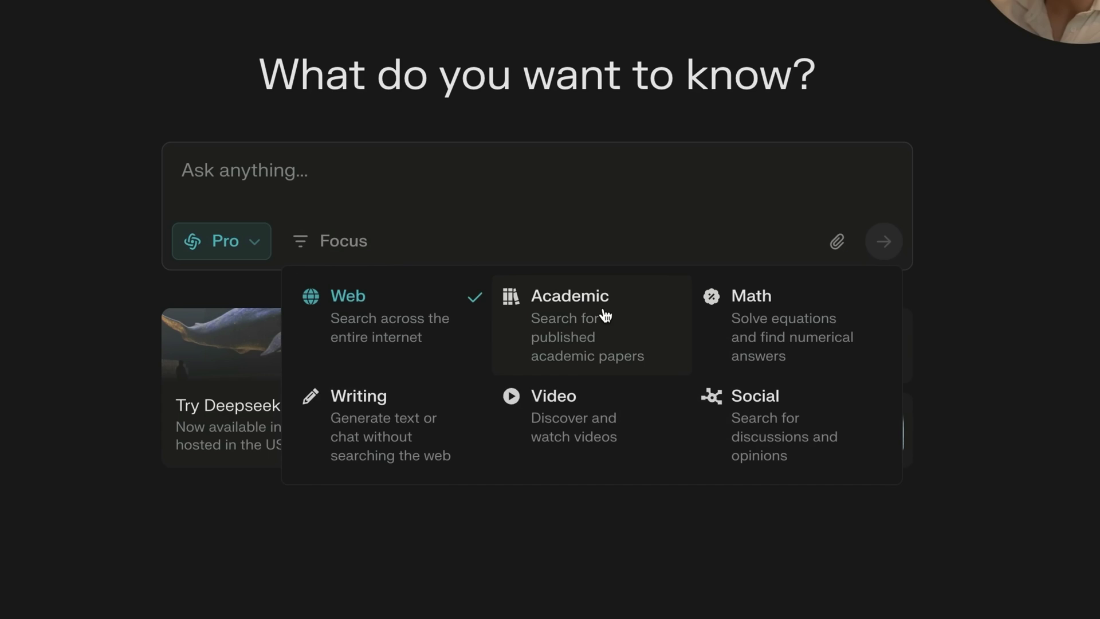
{"action": "left_click", "coordinate": [320, 152]}
{"action": "left_click", "coordinate": [221, 239]}
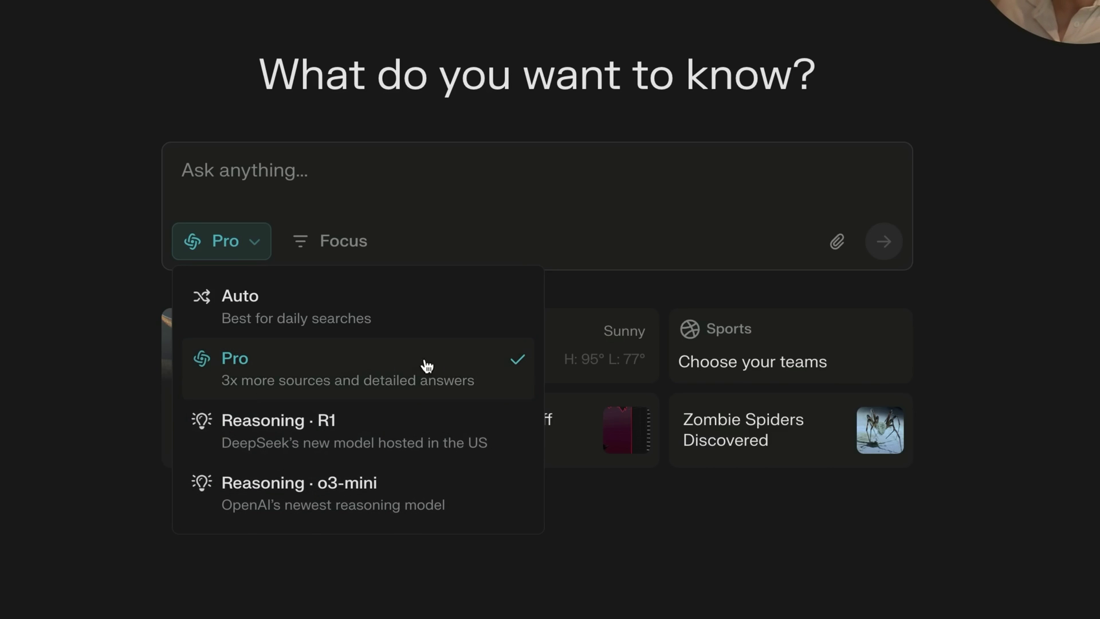
- Paste the research prompt into Perplexity's ask box and choose the o3-mini reasoning model
{"action": "left_click", "coordinate": [258, 152]}
{"action": "key", "text": "ctrl+v"}
{"action": "left_click", "coordinate": [224, 266]}
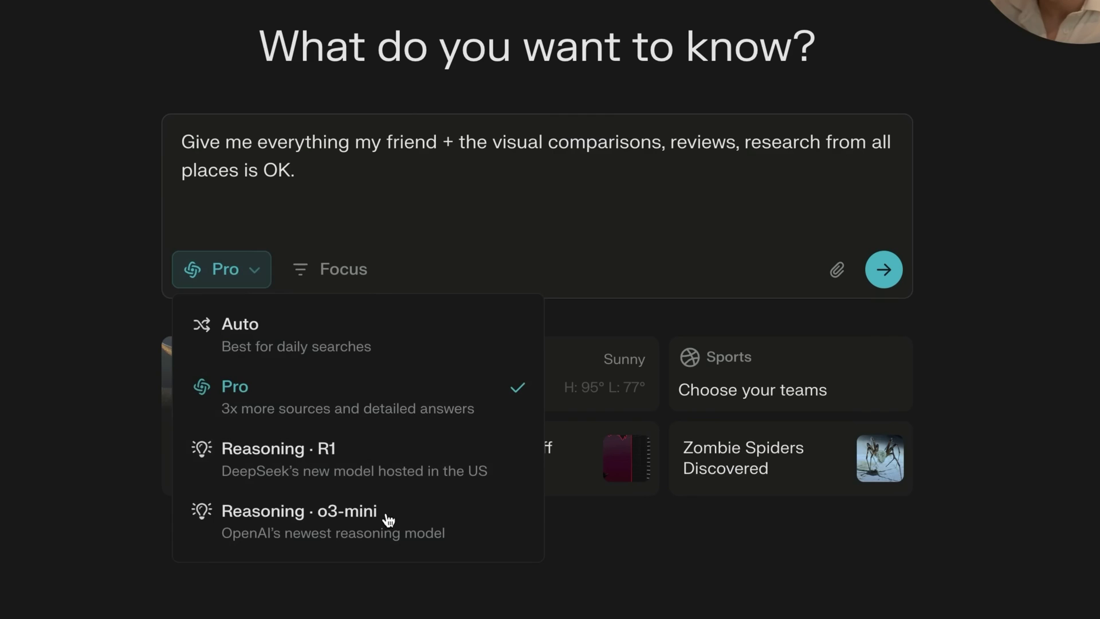
{"action": "left_click", "coordinate": [336, 470]}
{"action": "left_click", "coordinate": [201, 269]}
{"action": "left_click", "coordinate": [277, 517]}
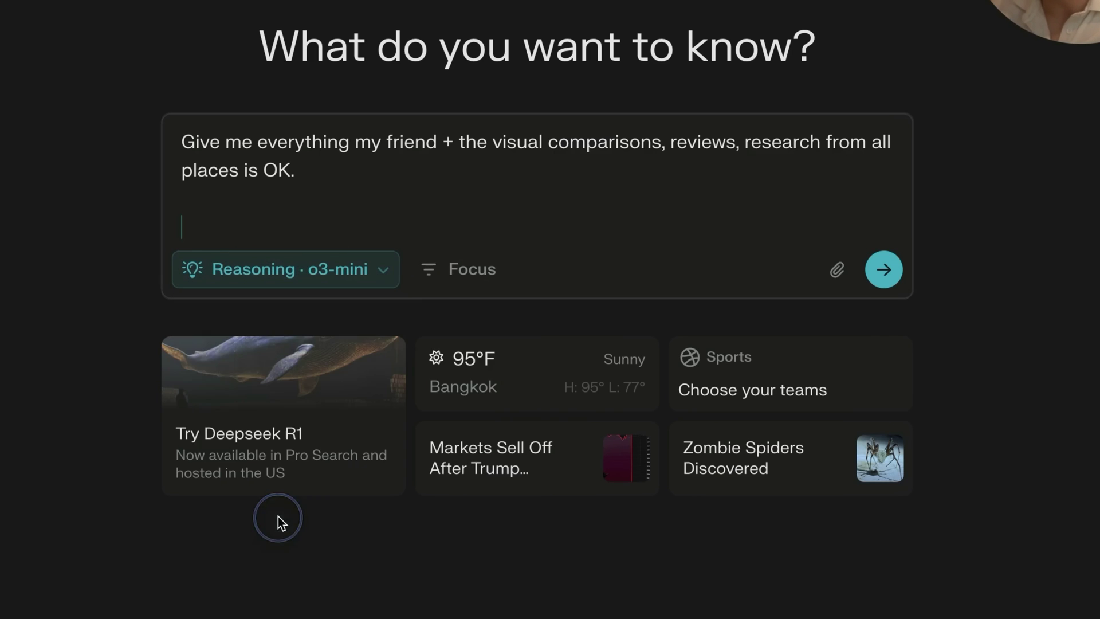
{"action": "key", "text": "BackSpace"}
{"action": "key", "text": "BackSpace"}
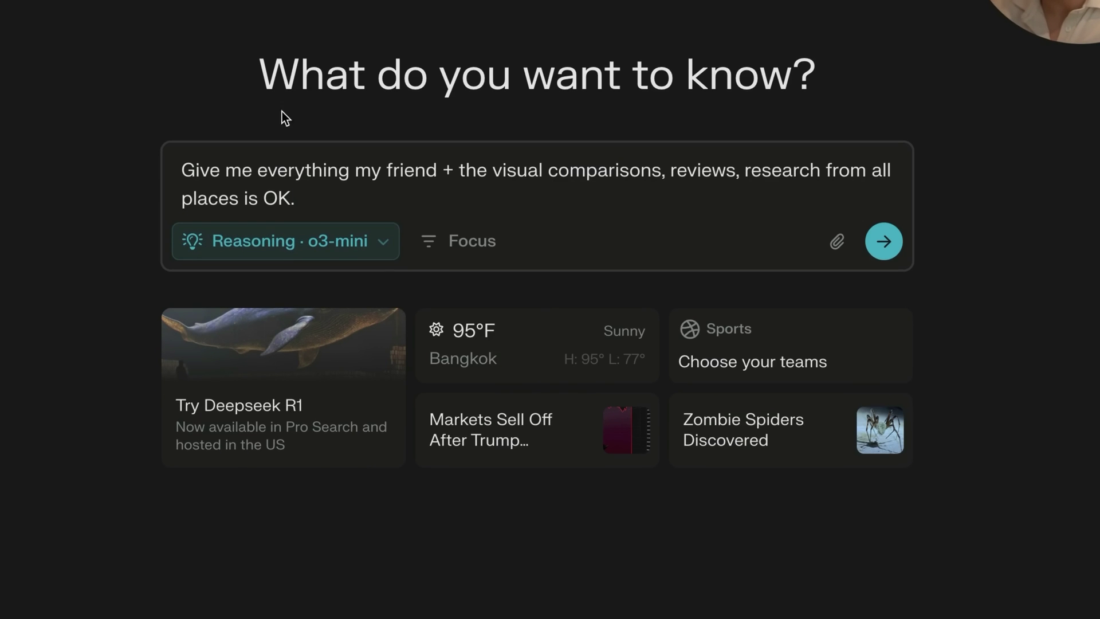
- Confirm Pro search with o3-mini reasoning and submit the prompt
{"action": "left_click", "coordinate": [290, 244]}
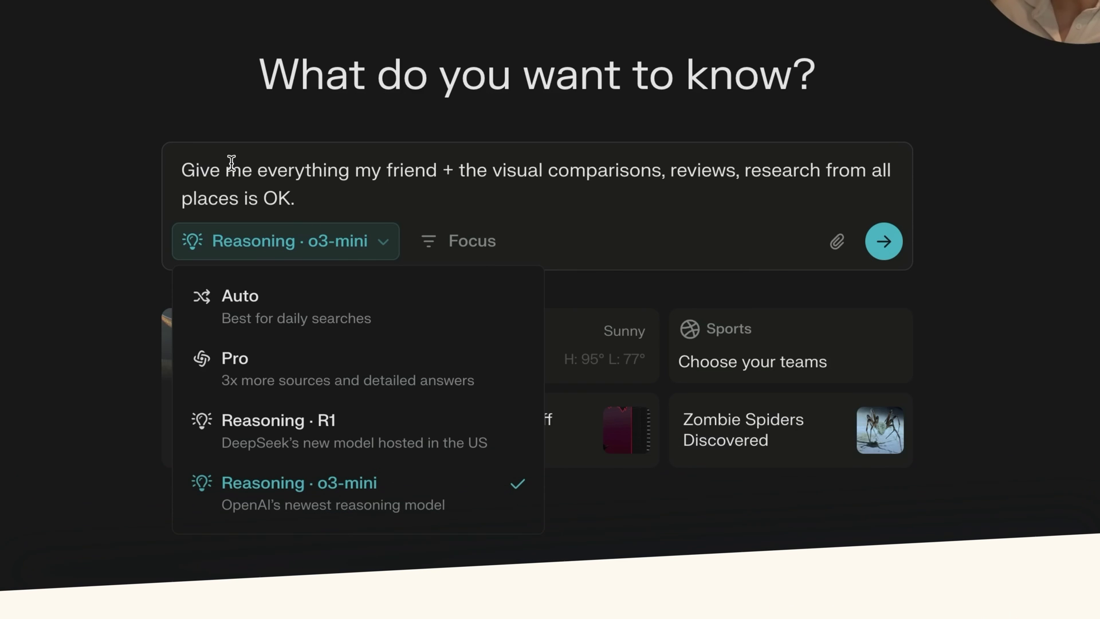
{"action": "left_click", "coordinate": [78, 266]}
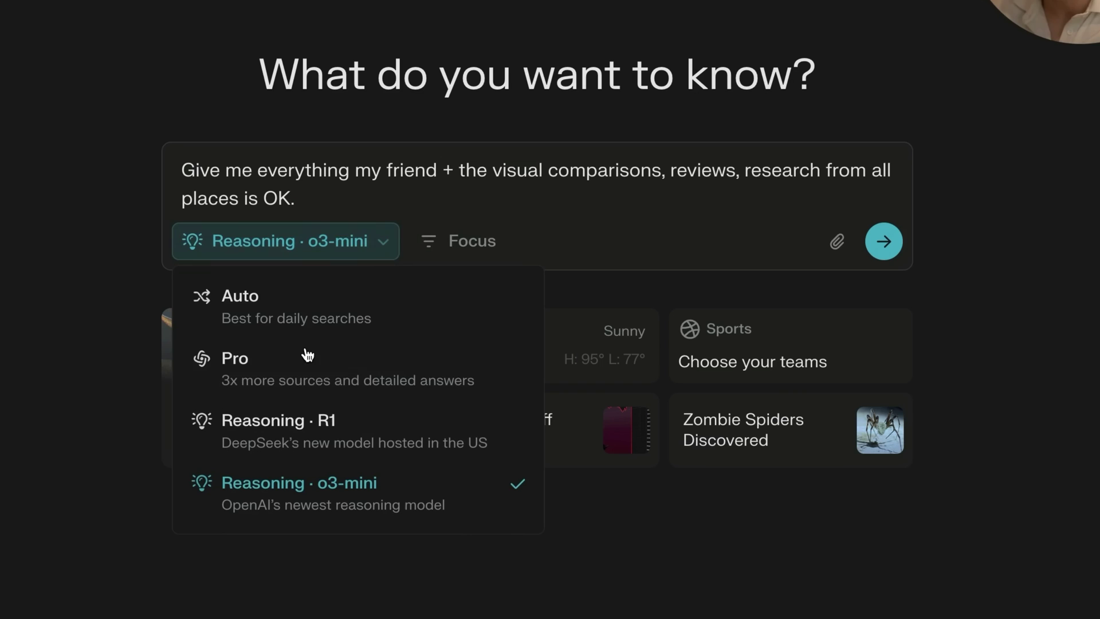
{"action": "left_click", "coordinate": [317, 365]}
{"action": "left_click", "coordinate": [197, 247]}
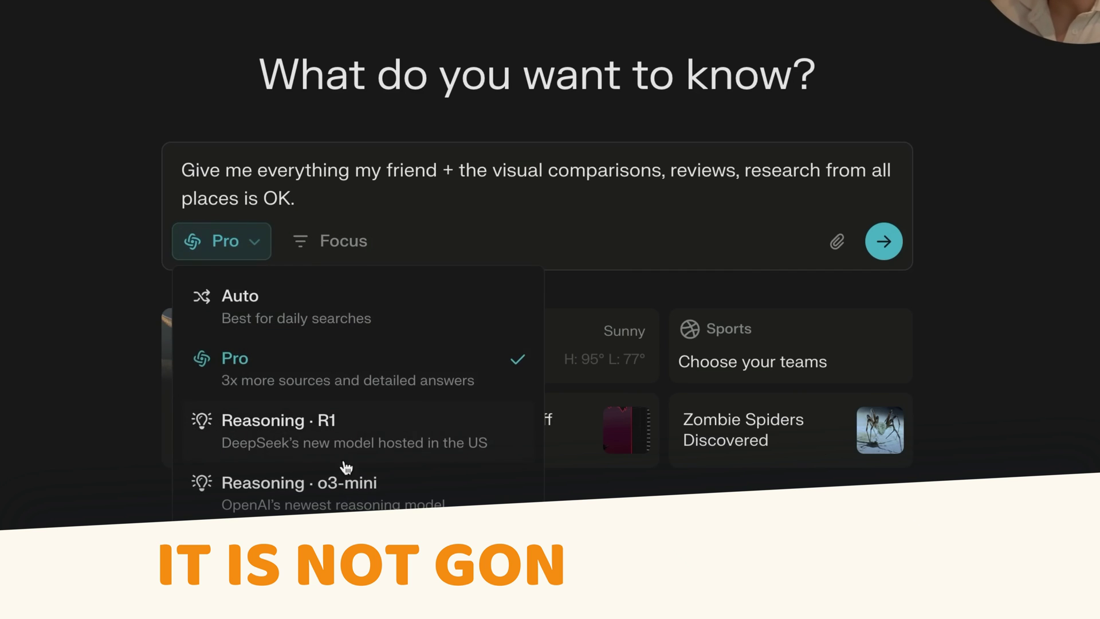
{"action": "left_click", "coordinate": [333, 494]}
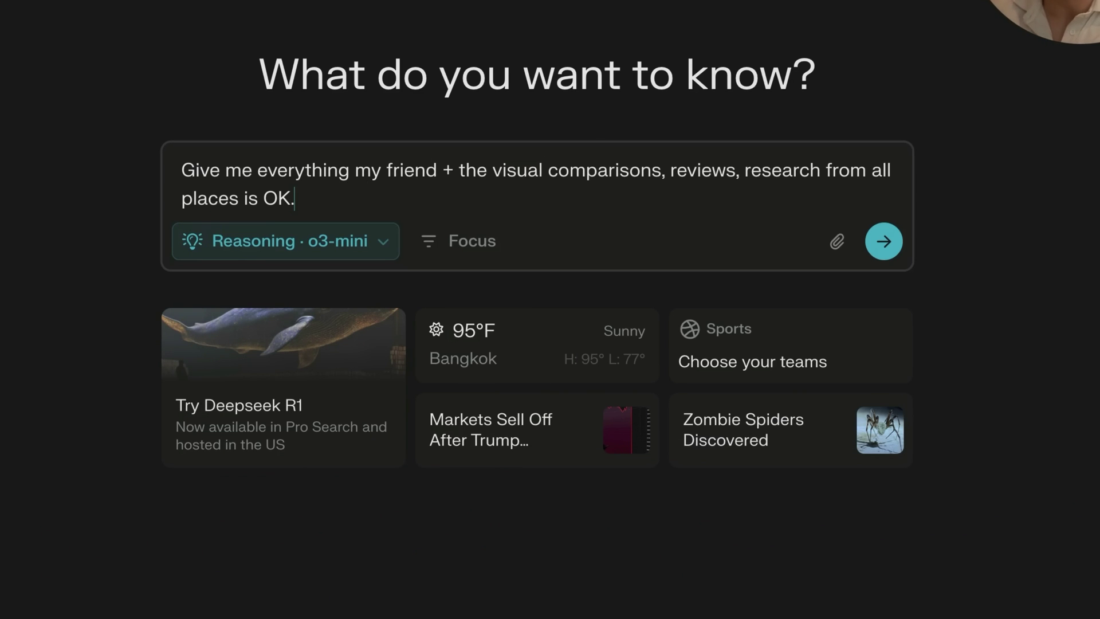
{"action": "left_click", "coordinate": [884, 241]}
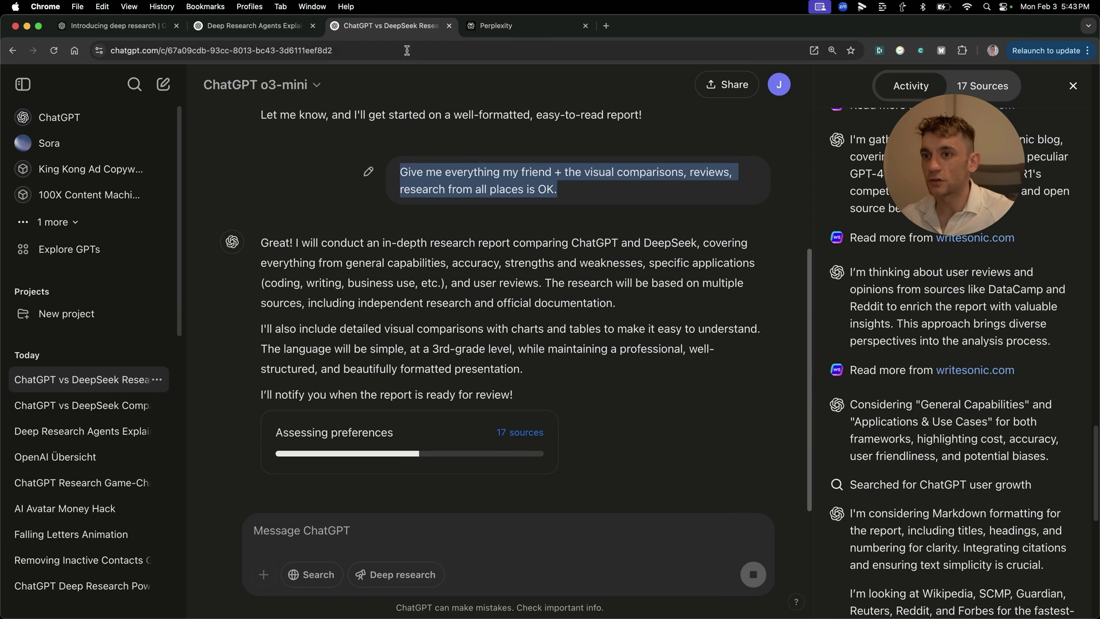
- Check the running Perplexity search, then return to the ChatGPT research conversation
{"action": "left_click", "coordinate": [496, 26]}
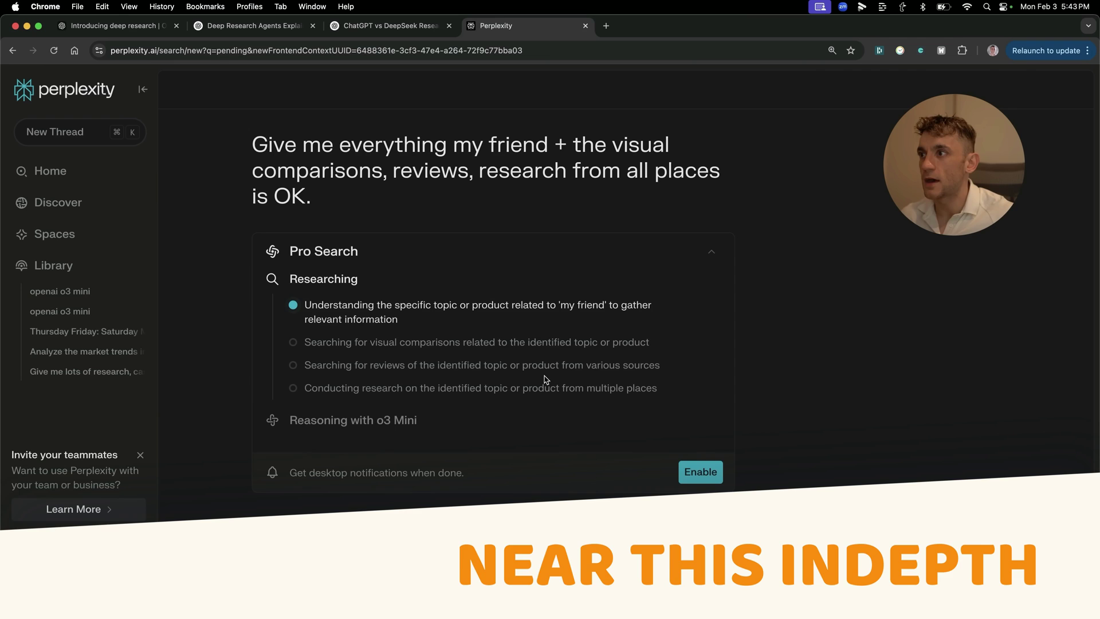
{"action": "scroll", "coordinate": [518, 404], "scroll_direction": "down", "scroll_amount": 2}
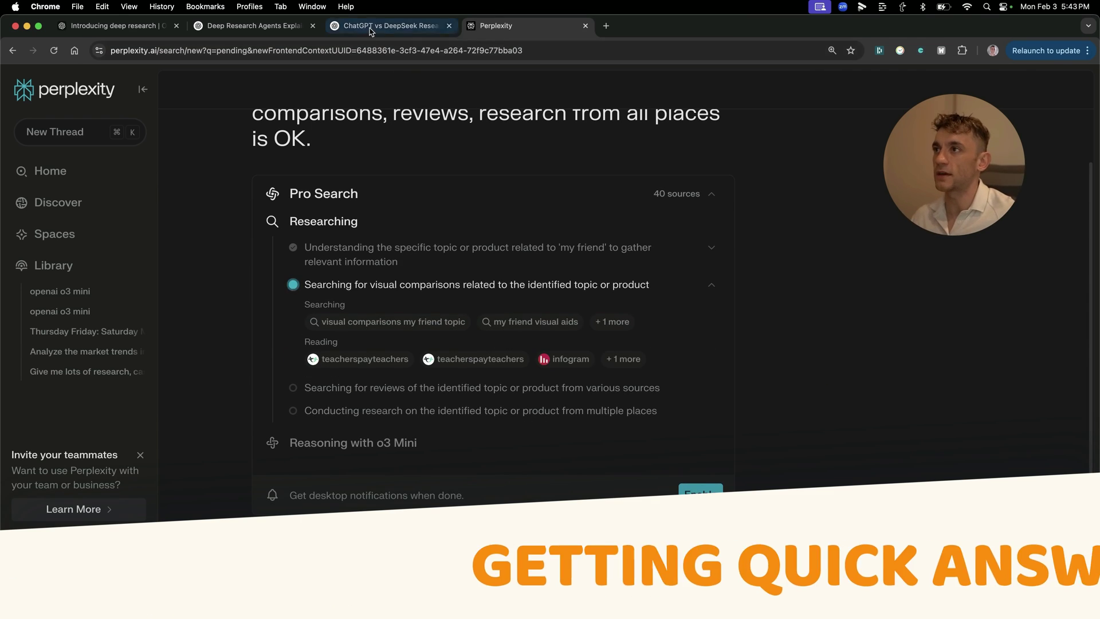
{"action": "left_click", "coordinate": [383, 25]}
{"action": "left_click", "coordinate": [727, 354]}
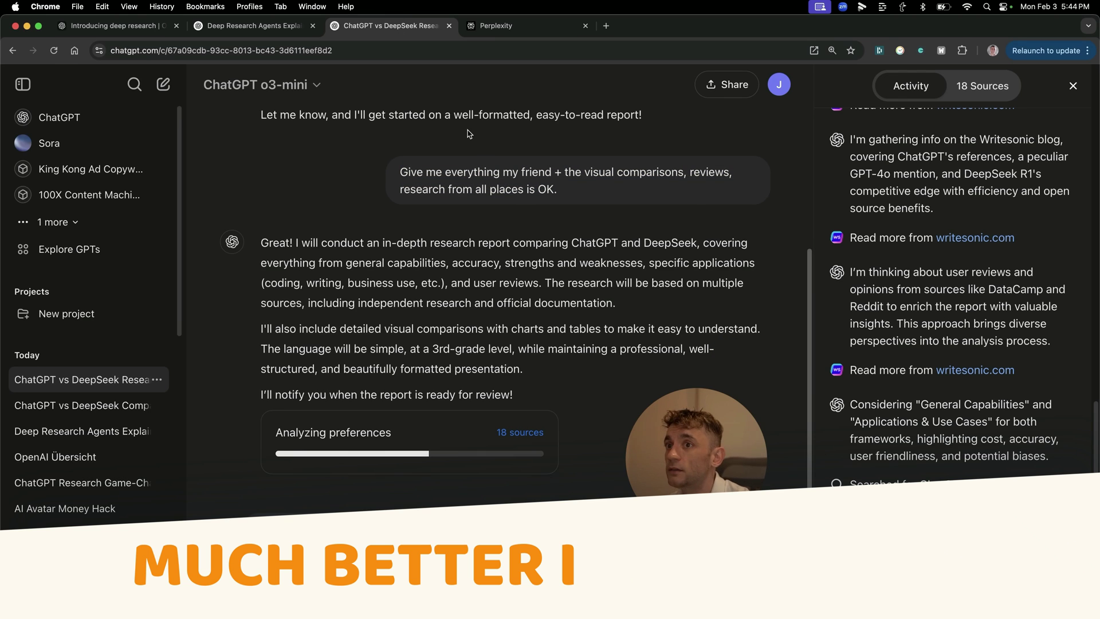
- Scroll the ChatGPT chat to check the ChatGPT vs DeepSeek deep research progress card
{"action": "scroll", "coordinate": [501, 356], "scroll_direction": "up", "scroll_amount": 5}
{"action": "scroll", "coordinate": [502, 356], "scroll_direction": "down", "scroll_amount": 5}
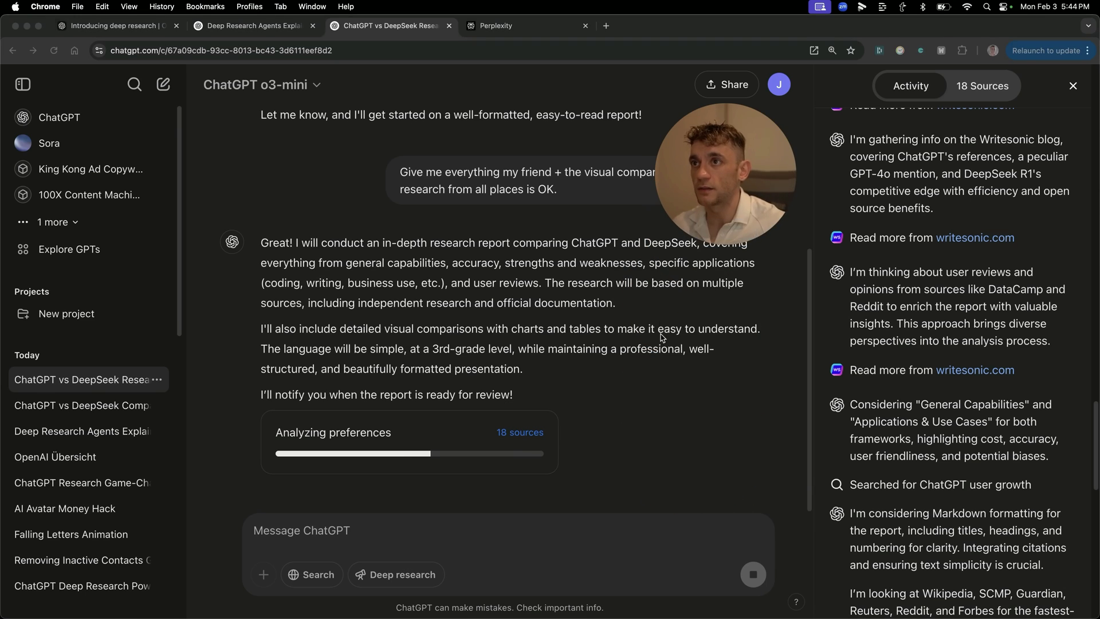
{"action": "left_click", "coordinate": [727, 84]}
{"action": "left_click", "coordinate": [380, 137]}
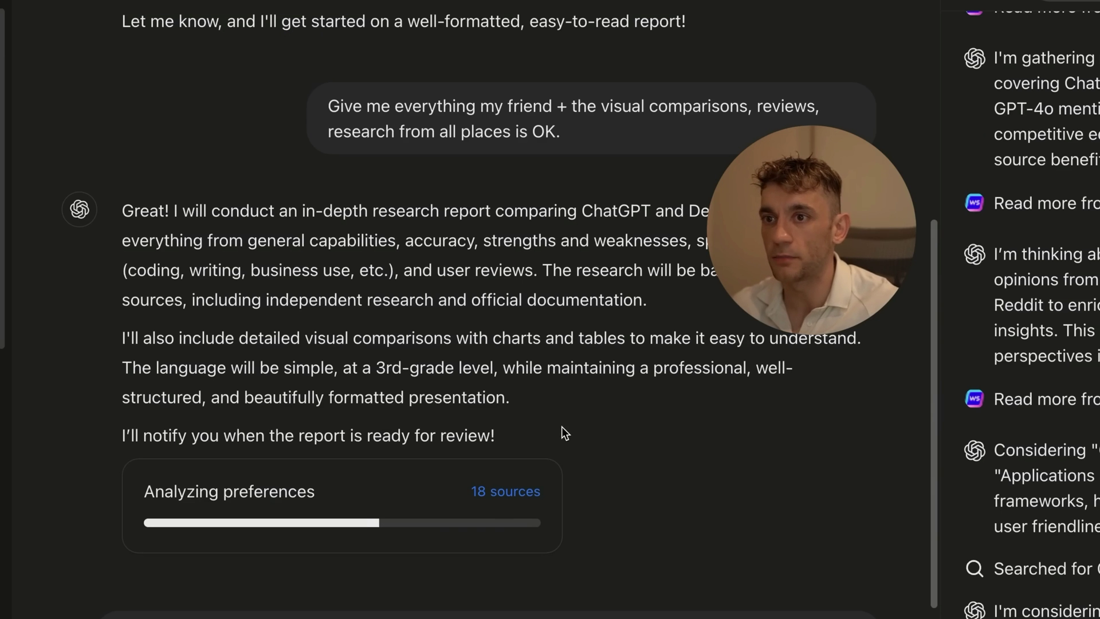
{"action": "left_click_drag", "start_coordinate": [813, 225], "coordinate": [125, 109]}
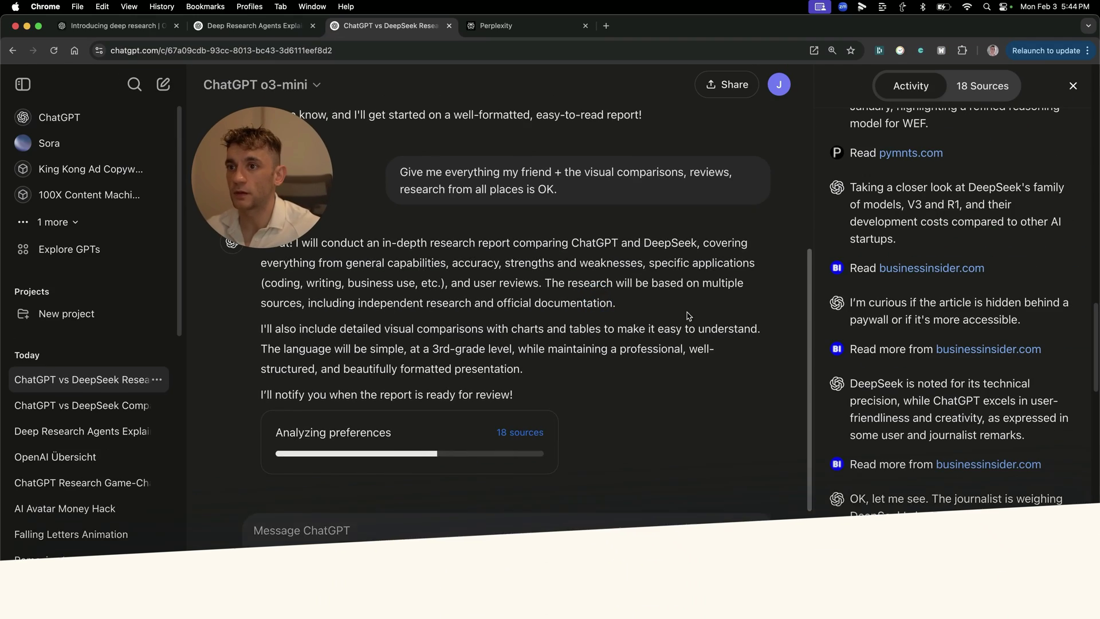
{"action": "scroll", "coordinate": [745, 320], "scroll_direction": "up", "scroll_amount": 5}
{"action": "scroll", "coordinate": [774, 336], "scroll_direction": "down", "scroll_amount": 3}
{"action": "scroll", "coordinate": [705, 328], "scroll_direction": "down", "scroll_amount": 3}
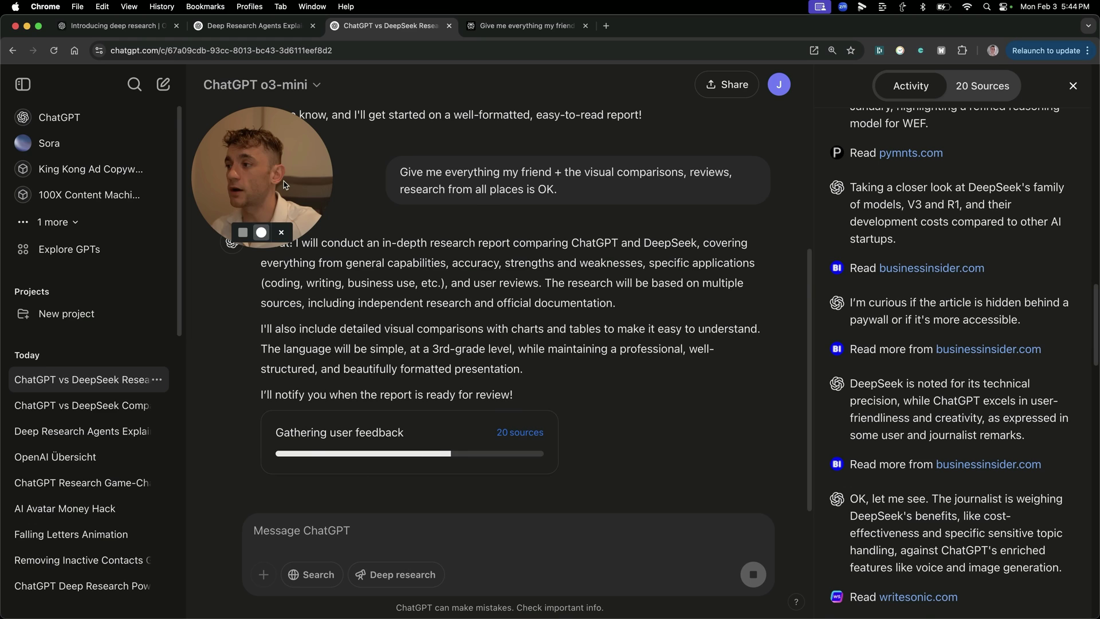
- Recheck the research progress, then bring up Perplexity's 79-source answer to the friend prompt
{"action": "scroll", "coordinate": [343, 493], "scroll_direction": "up", "scroll_amount": 5}
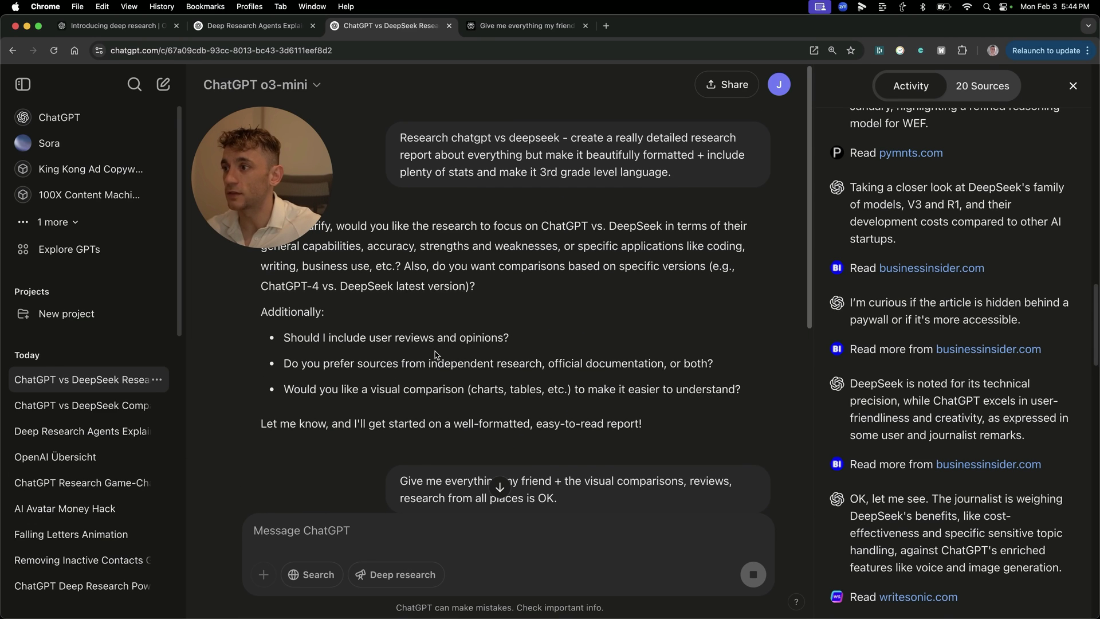
{"action": "scroll", "coordinate": [498, 424], "scroll_direction": "down", "scroll_amount": 1}
{"action": "scroll", "coordinate": [493, 368], "scroll_direction": "down", "scroll_amount": 5}
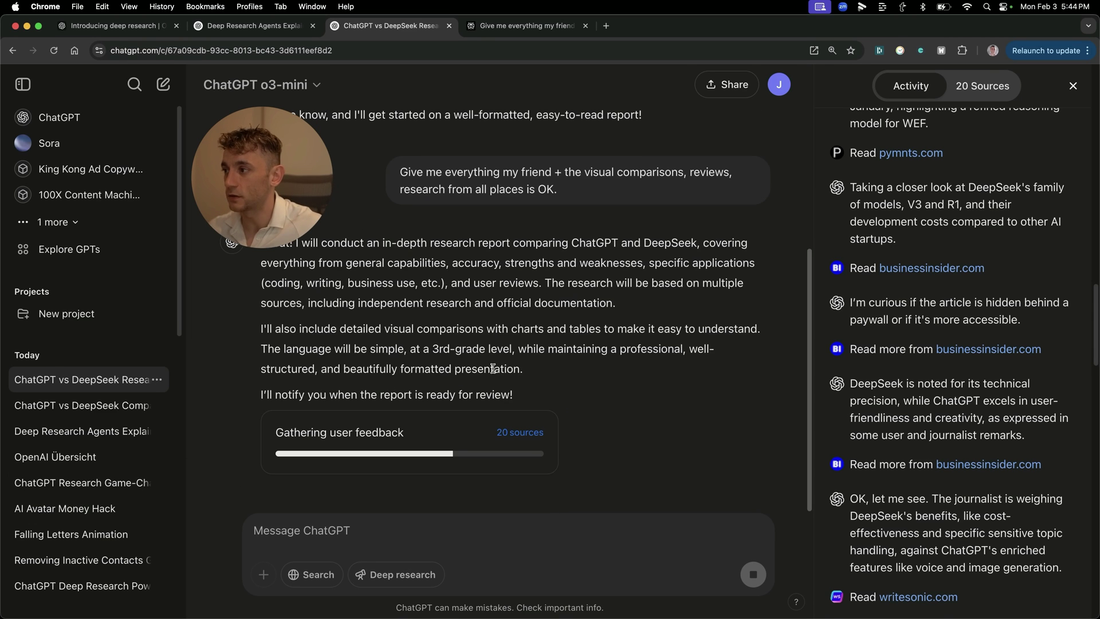
{"action": "left_click", "coordinate": [535, 27]}
{"action": "left_click_drag", "start_coordinate": [248, 174], "coordinate": [1012, 285]}
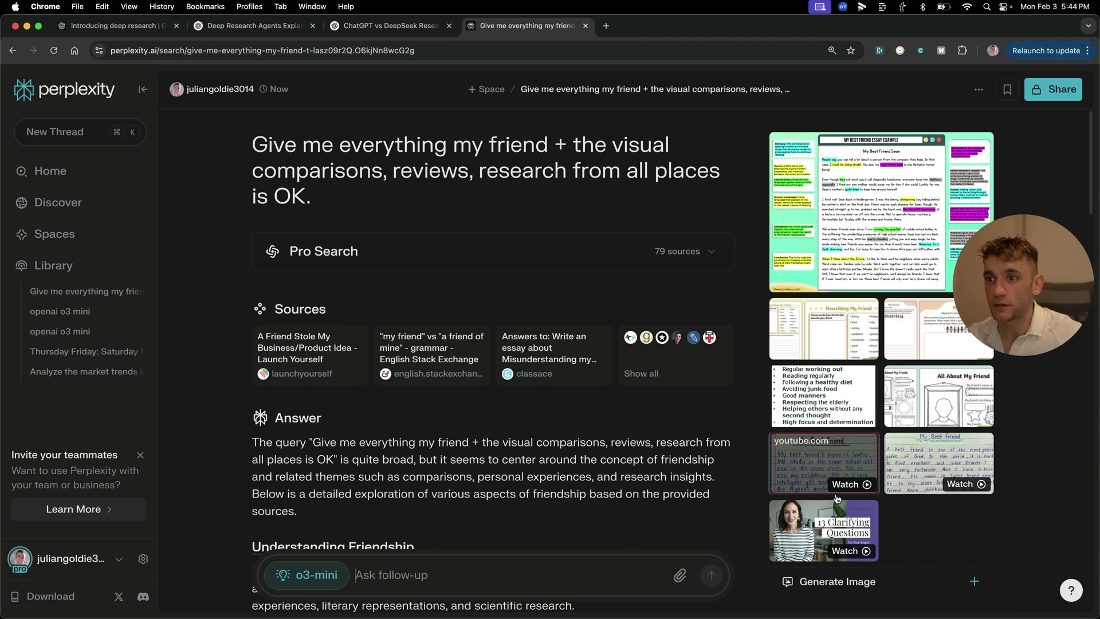
- Expand Perplexity's Pro Search reasoning steps and read through the friendship answer
{"action": "left_click", "coordinate": [690, 252]}
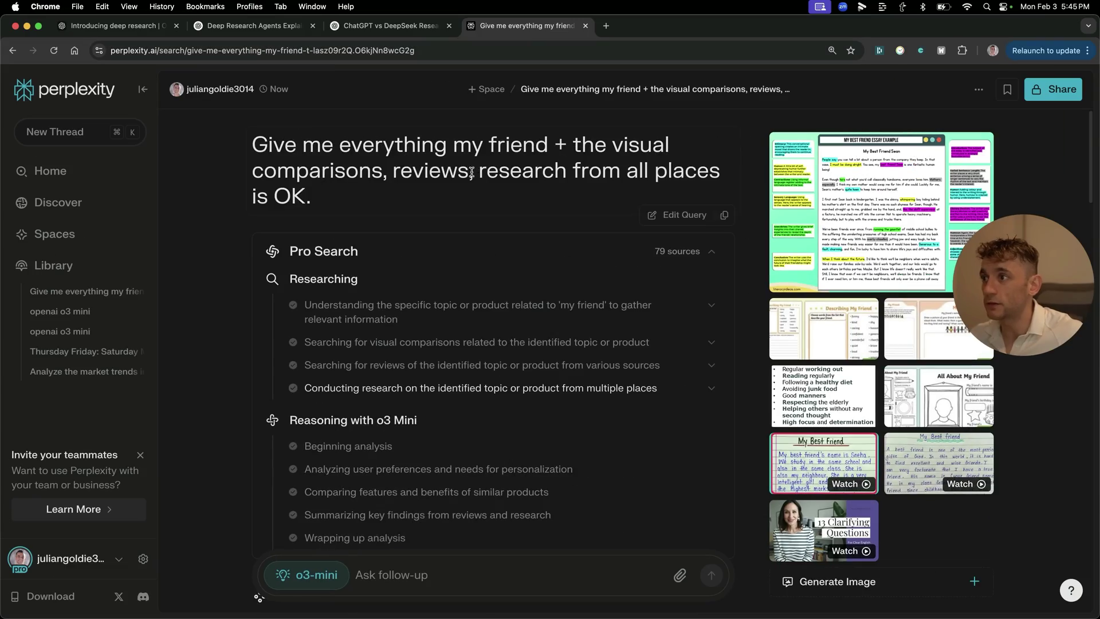
{"action": "scroll", "coordinate": [536, 291], "scroll_direction": "down", "scroll_amount": 10}
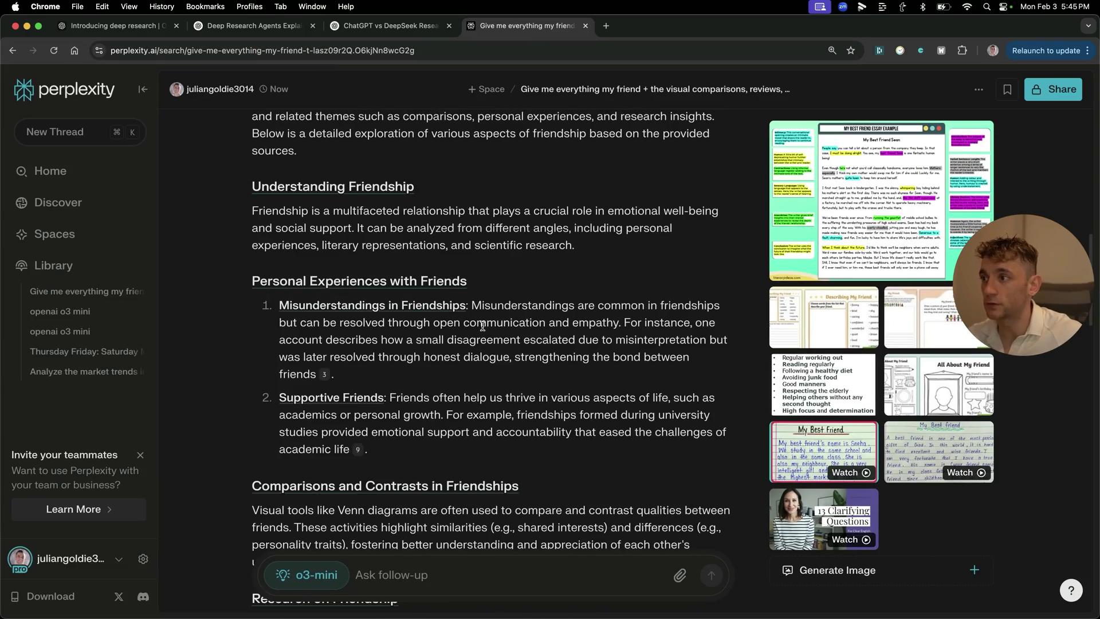
{"action": "scroll", "coordinate": [515, 332], "scroll_direction": "down", "scroll_amount": 10}
{"action": "scroll", "coordinate": [550, 335], "scroll_direction": "up", "scroll_amount": 6}
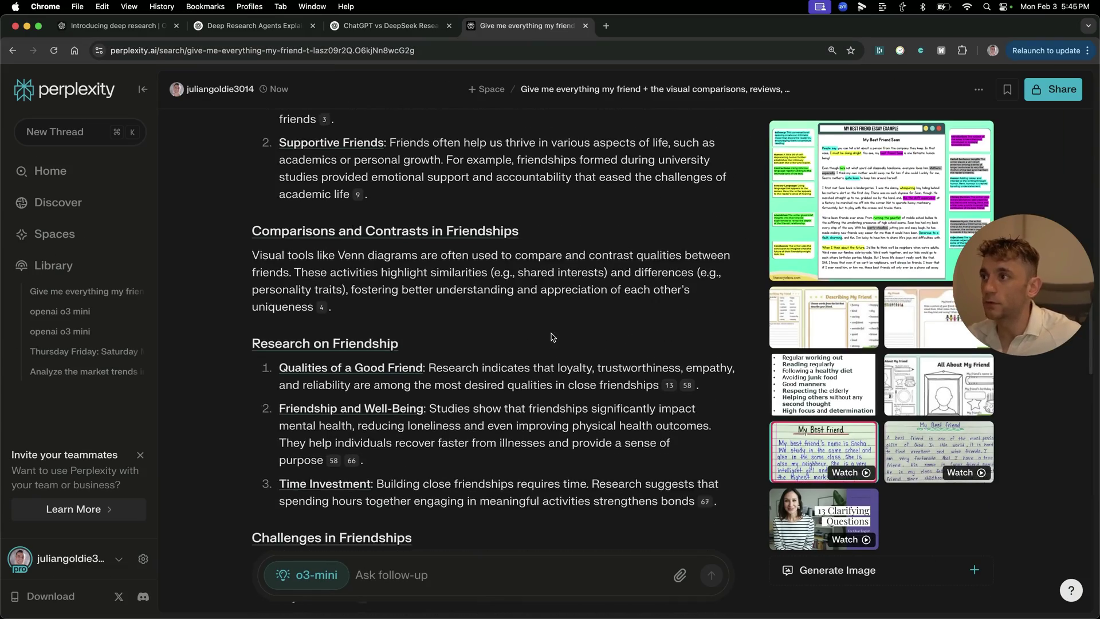
{"action": "scroll", "coordinate": [550, 338], "scroll_direction": "up", "scroll_amount": 8}
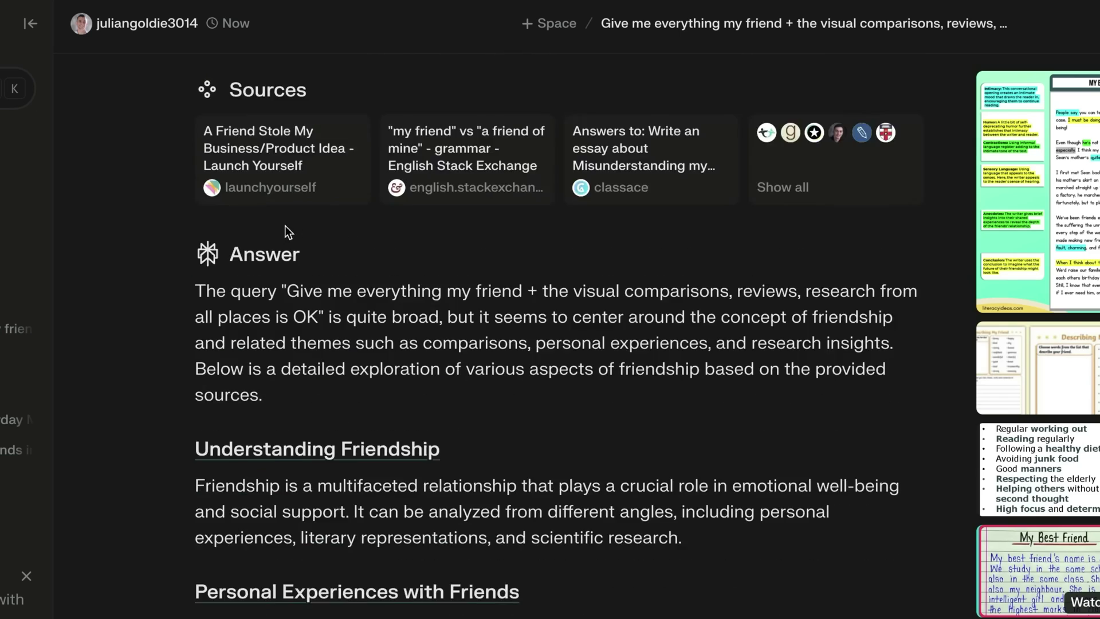
{"action": "scroll", "coordinate": [400, 288], "scroll_direction": "up", "scroll_amount": 10}
- Start a new Perplexity thread with the ChatGPT vs DeepSeek research report prompt
{"action": "key", "text": "ctrl+k"}
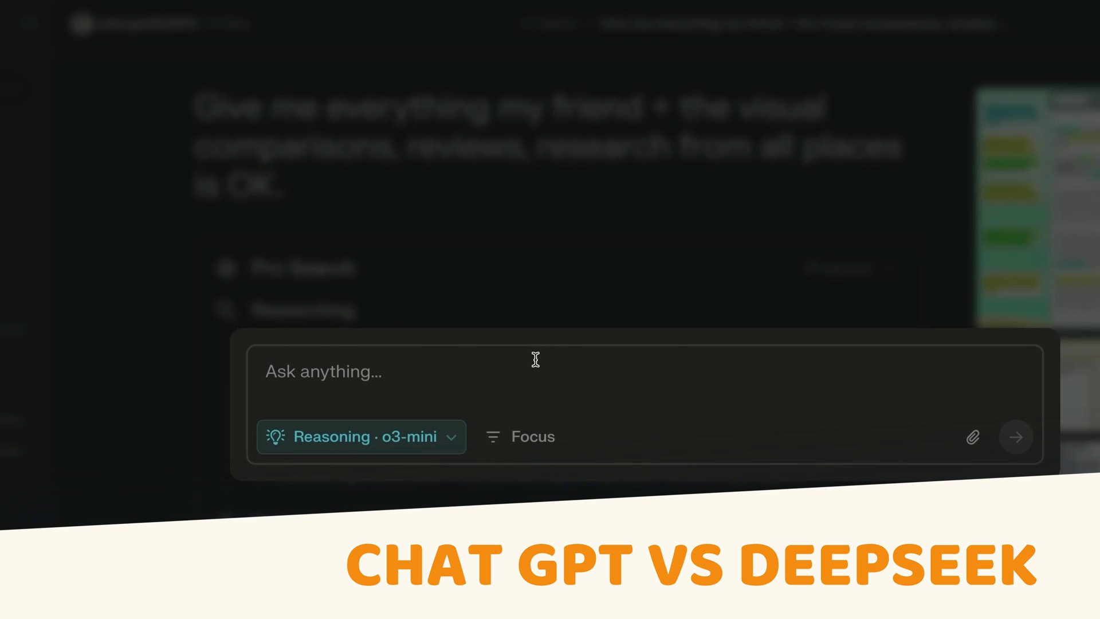
{"action": "type", "text": "Research chatgpt vs deepseek - create a really detailed research report about everything but make it beautifully formatted + include plenty of stats and make it 3rd grade level language."}
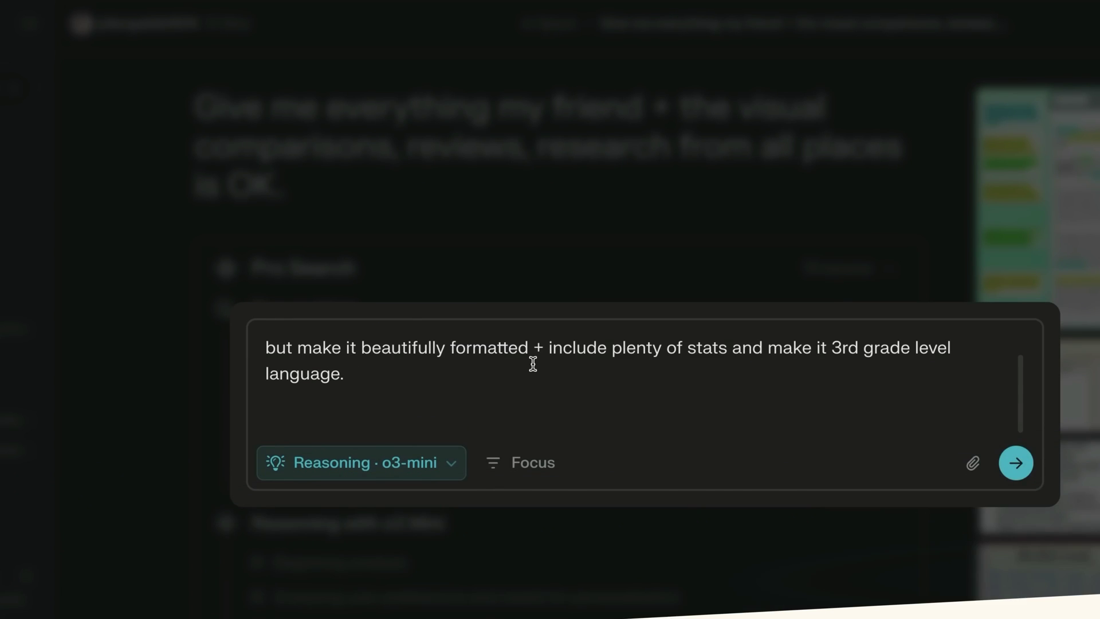
{"action": "key", "text": "Return"}
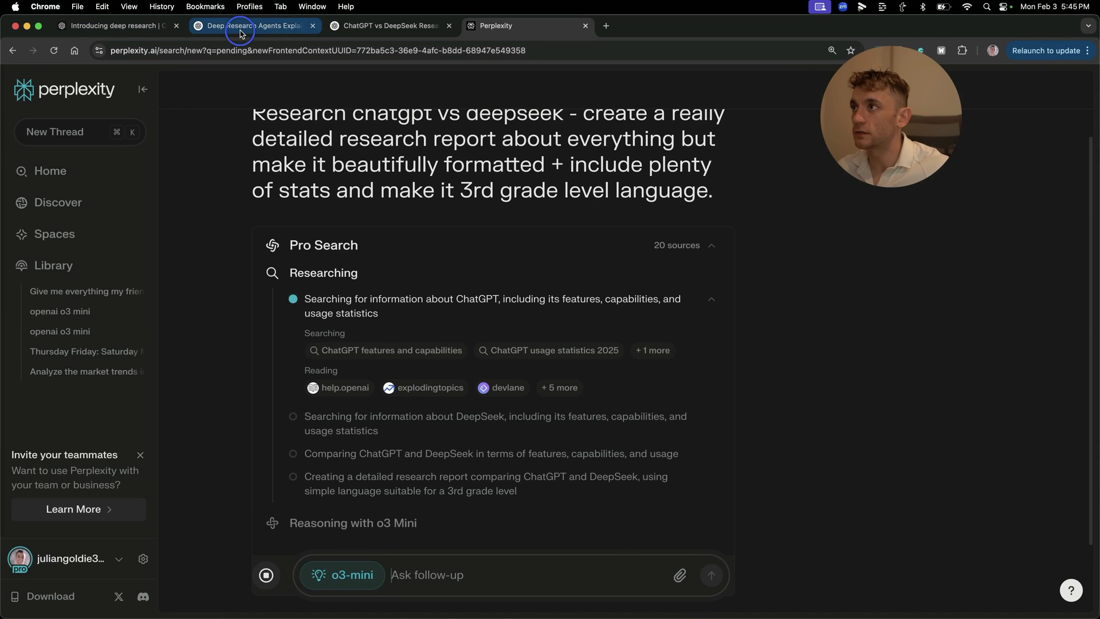
- On the 'Introducing deep research' page, highlight Pro users' 100 queries per month and the Plus/Team mention
{"action": "left_click", "coordinate": [240, 30]}
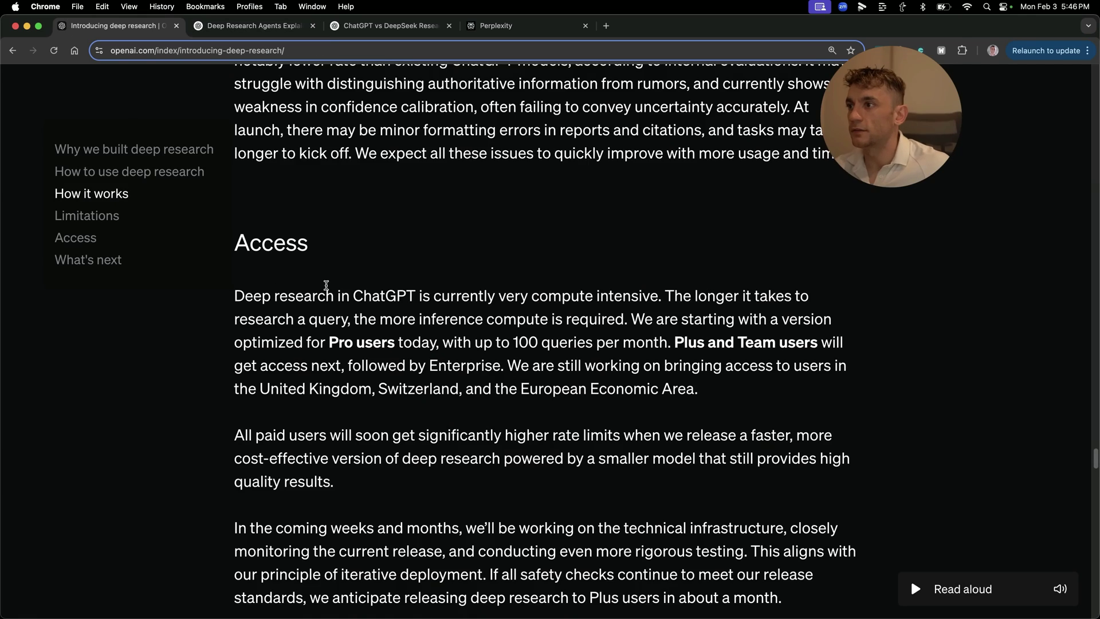
{"action": "scroll", "coordinate": [324, 287], "scroll_direction": "down", "scroll_amount": 1}
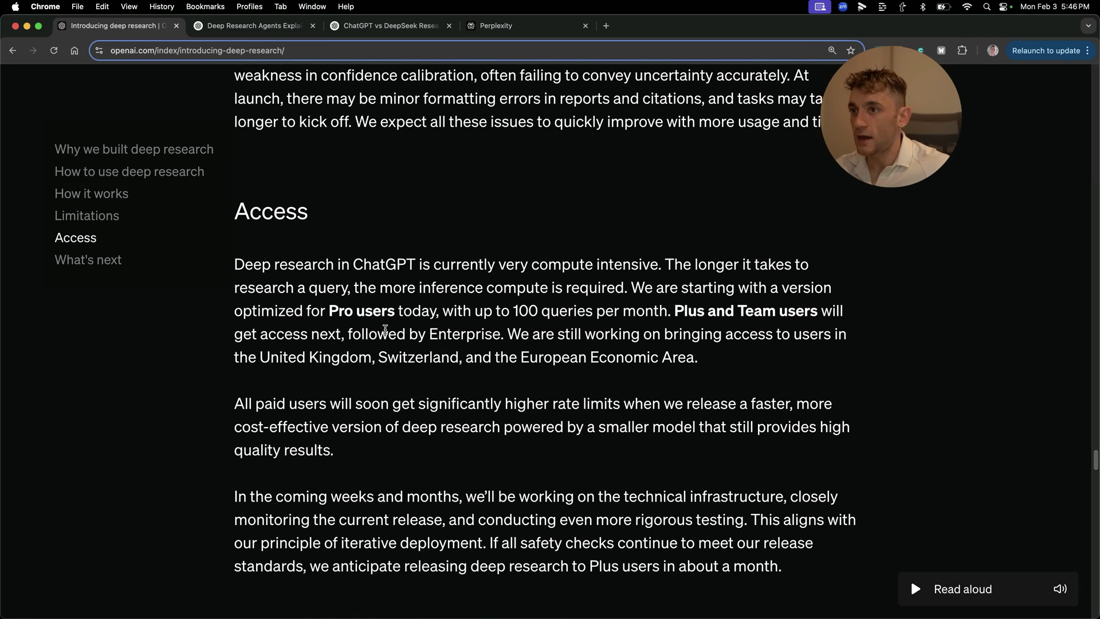
{"action": "left_click_drag", "start_coordinate": [726, 291], "coordinate": [205, 288]}
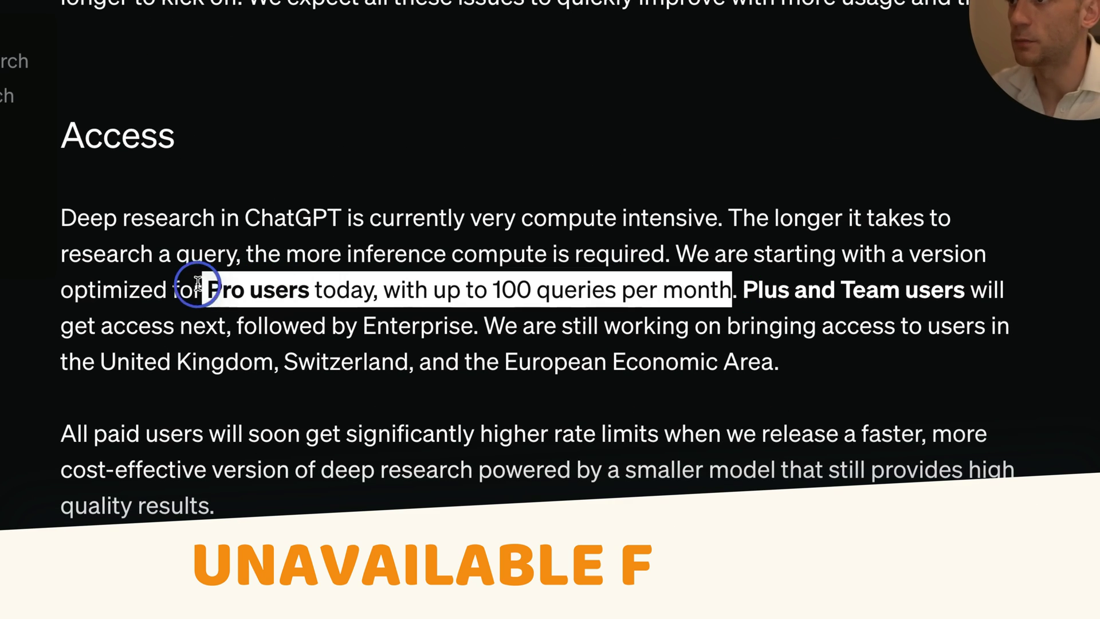
{"action": "left_click_drag", "start_coordinate": [502, 290], "coordinate": [659, 296]}
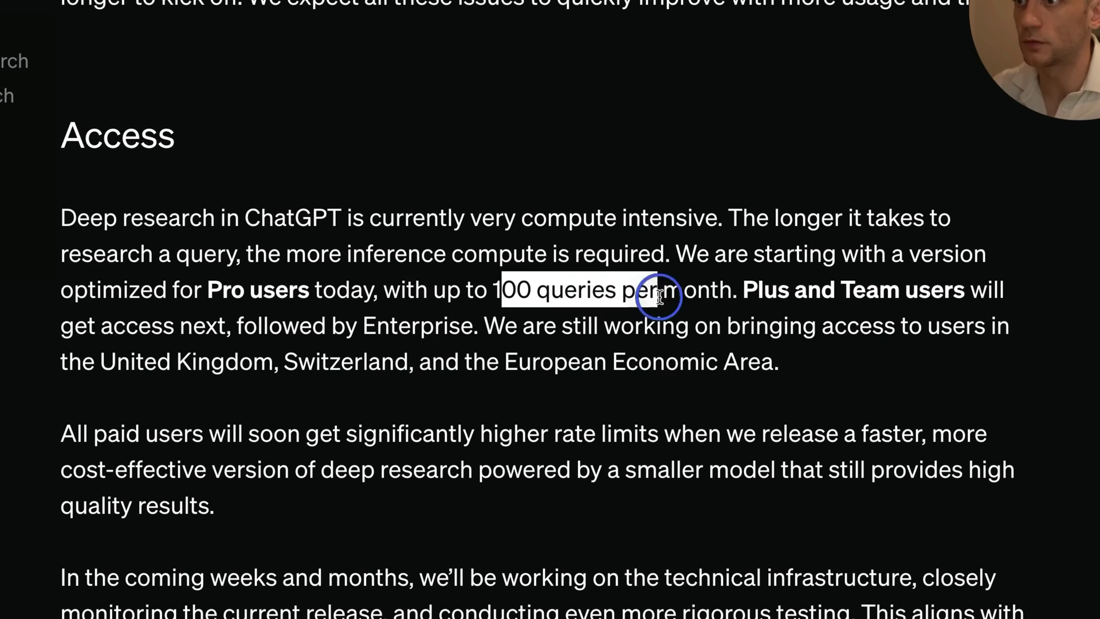
{"action": "left_click", "coordinate": [733, 293]}
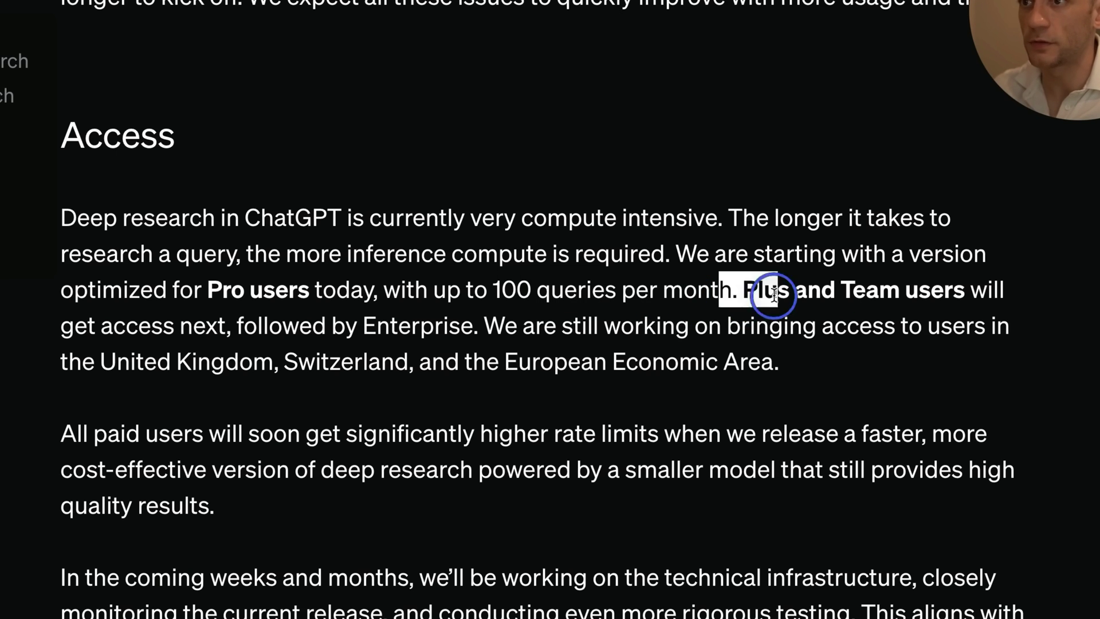
{"action": "left_click_drag", "start_coordinate": [774, 294], "coordinate": [956, 302]}
{"action": "triple_click", "coordinate": [486, 245]}
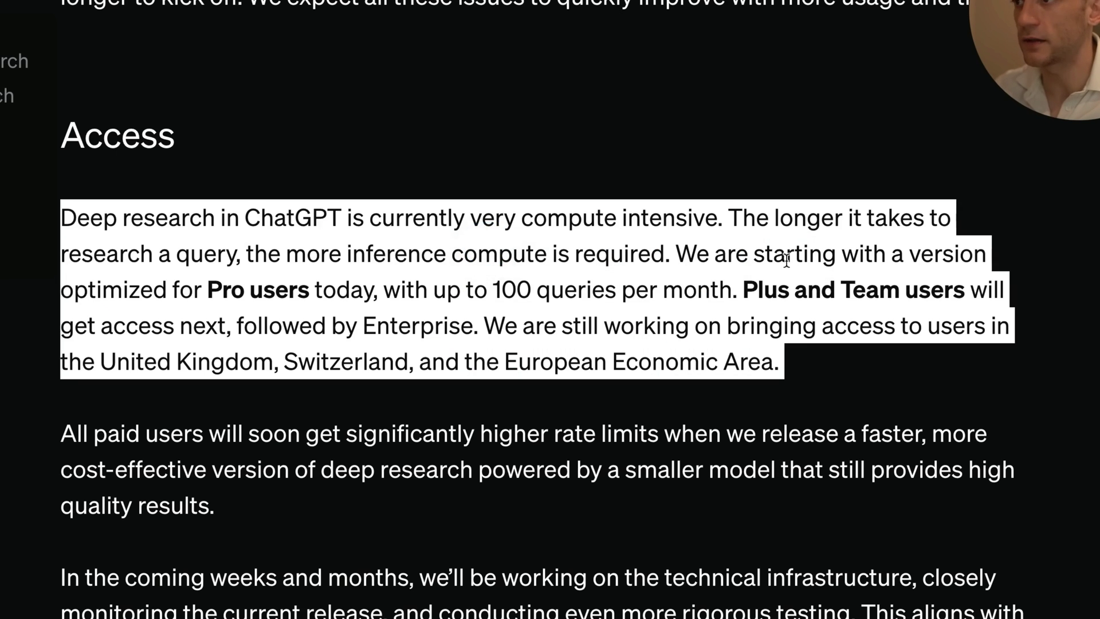
{"action": "left_click", "coordinate": [740, 297]}
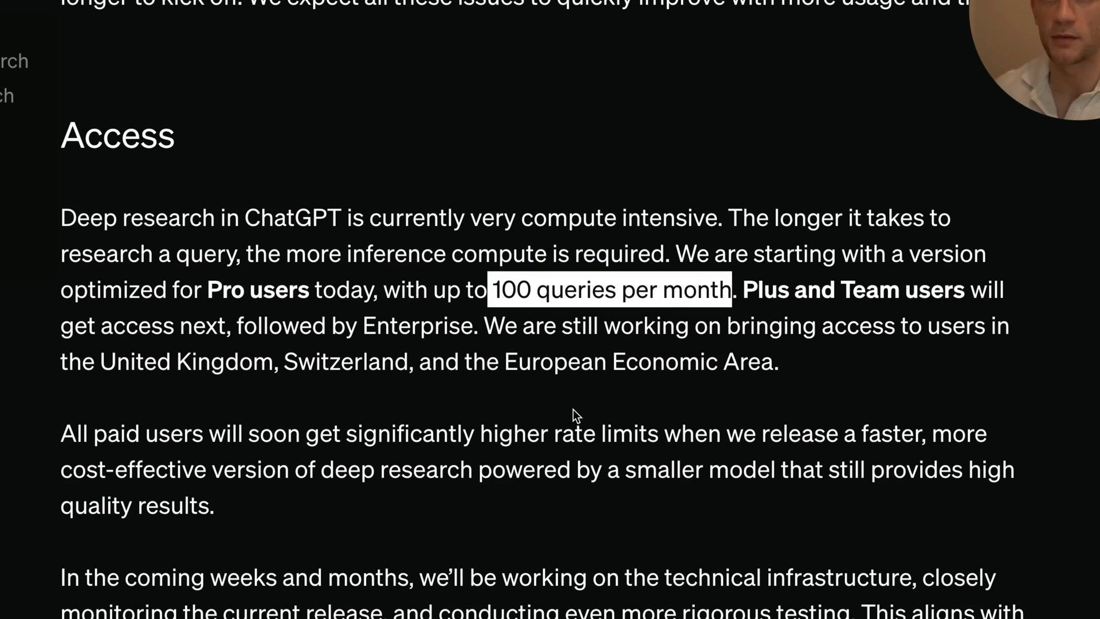
- Highlight the paragraph about higher rate limits further down the Access section
{"action": "scroll", "coordinate": [77, 499], "scroll_direction": "down", "scroll_amount": 2}
{"action": "left_click", "coordinate": [77, 500]}
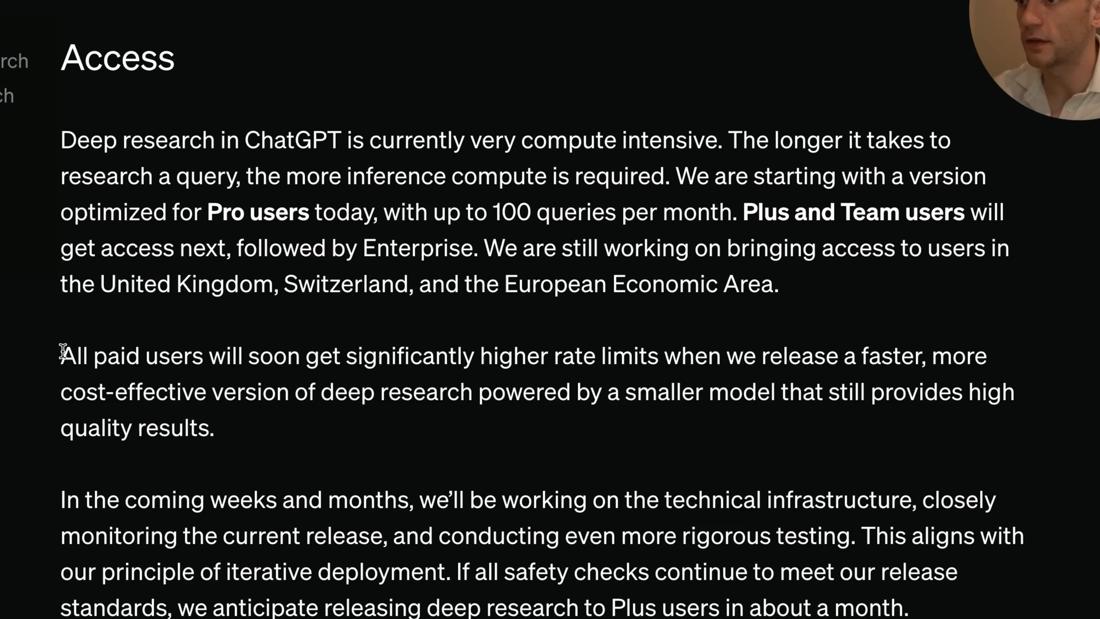
{"action": "left_click_drag", "start_coordinate": [63, 351], "coordinate": [473, 441]}
{"action": "left_click", "coordinate": [473, 441]}
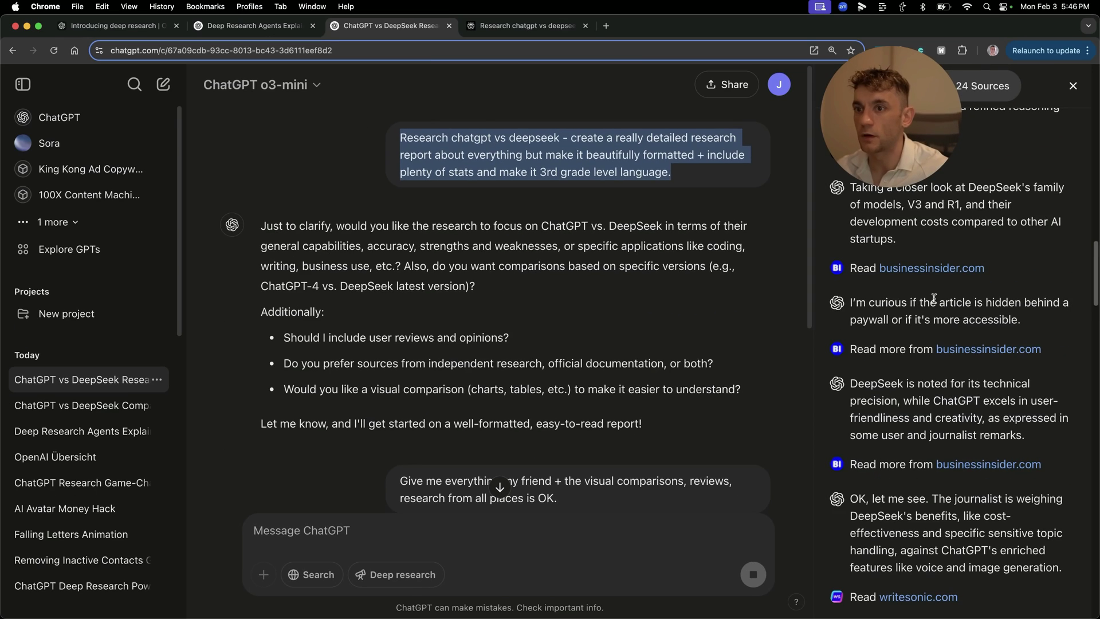
- Check the deep research progress, then view the research-agents report at Facts & Stats
{"action": "scroll", "coordinate": [711, 373], "scroll_direction": "down", "scroll_amount": 5}
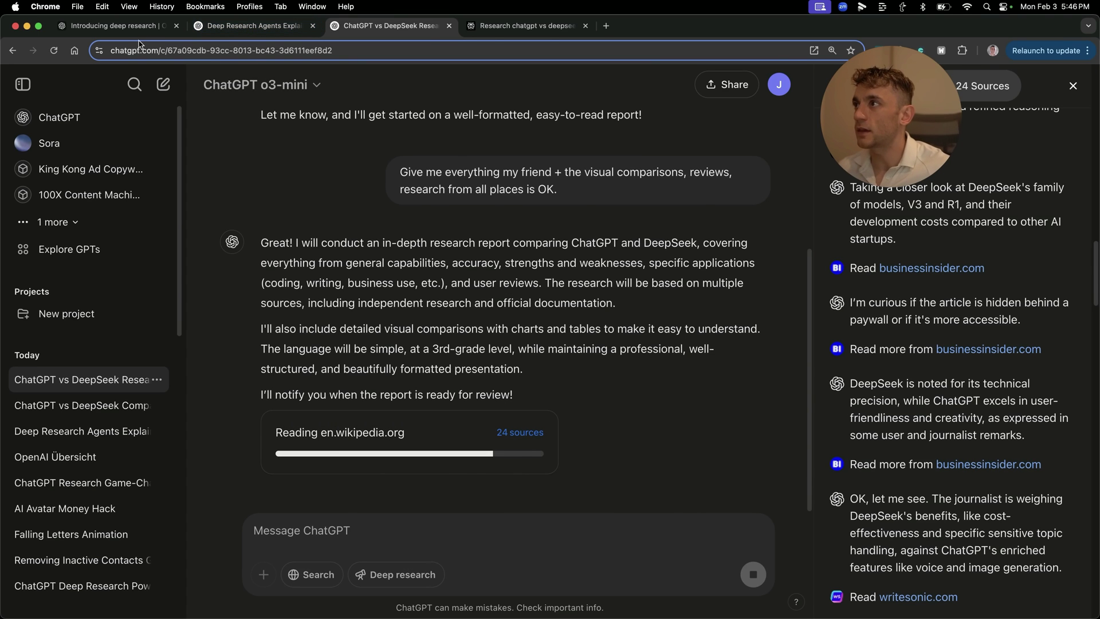
{"action": "left_click", "coordinate": [114, 25]}
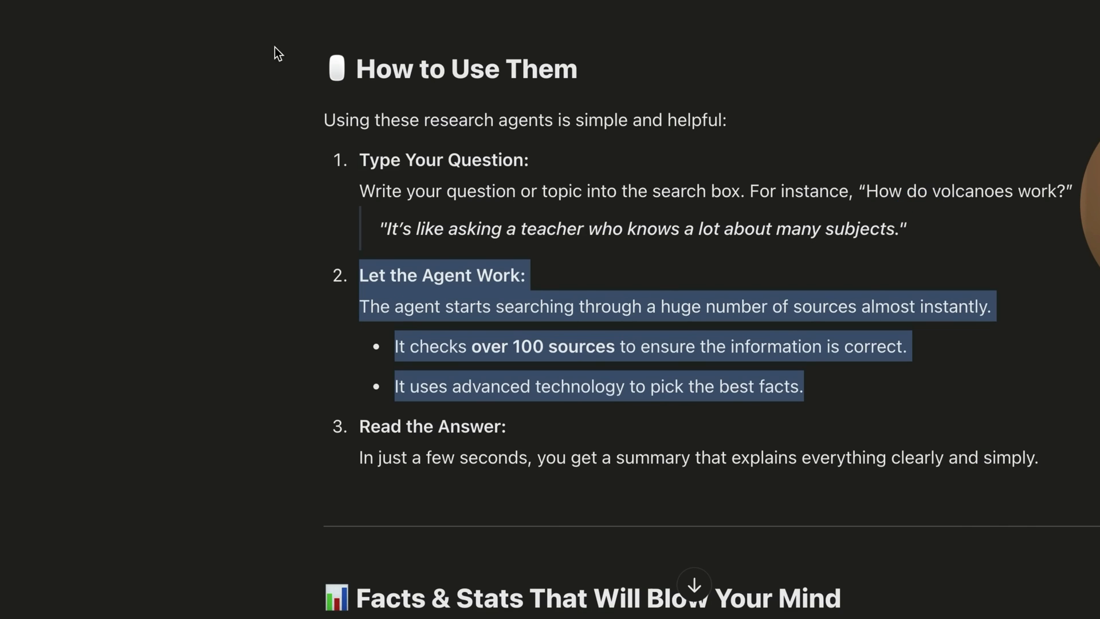
{"action": "left_click", "coordinate": [496, 392]}
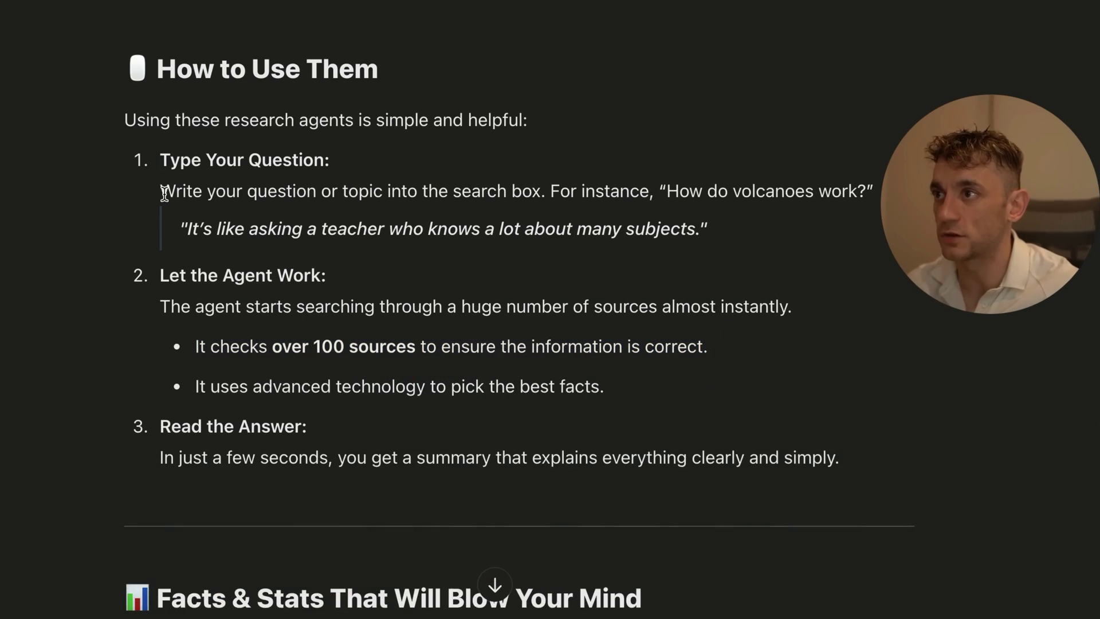
{"action": "scroll", "coordinate": [580, 308], "scroll_direction": "up", "scroll_amount": 3}
{"action": "scroll", "coordinate": [506, 506], "scroll_direction": "down", "scroll_amount": 10}
{"action": "scroll", "coordinate": [507, 505], "scroll_direction": "down", "scroll_amount": 3}
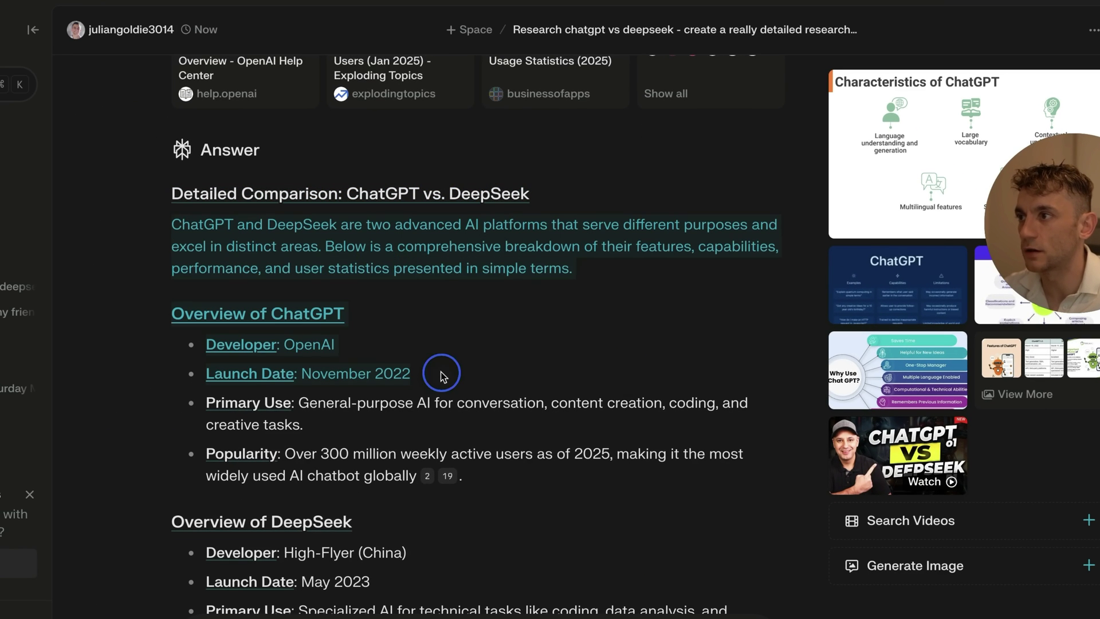
- Scroll Perplexity's comparison to the Overview of DeepSeek and highlight its details
{"action": "scroll", "coordinate": [636, 457], "scroll_direction": "down", "scroll_amount": 5}
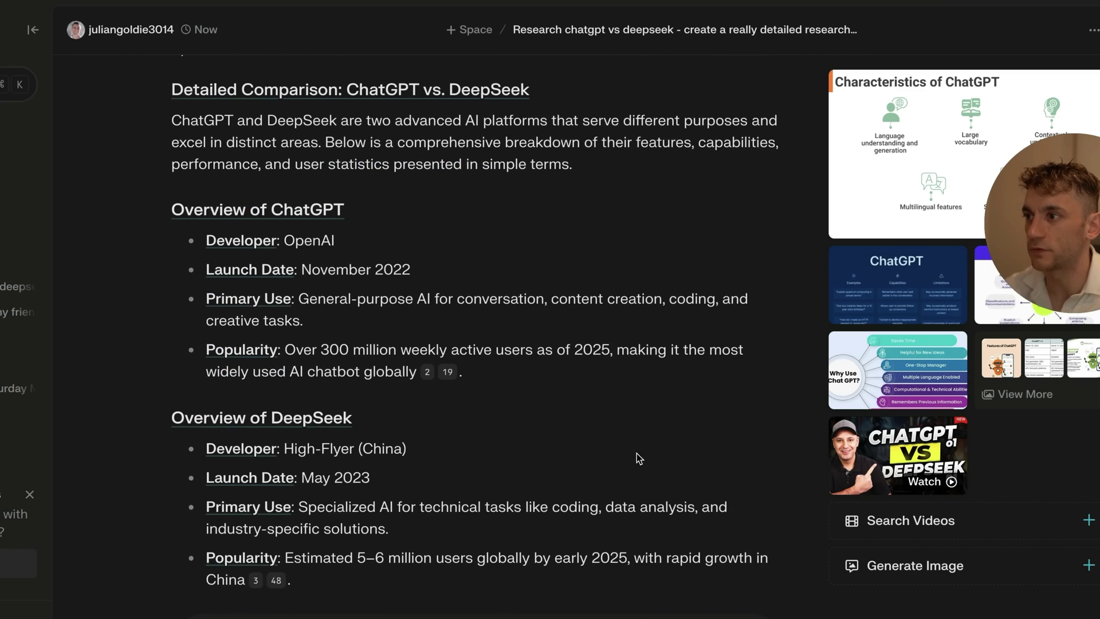
{"action": "left_click_drag", "start_coordinate": [160, 276], "coordinate": [512, 432]}
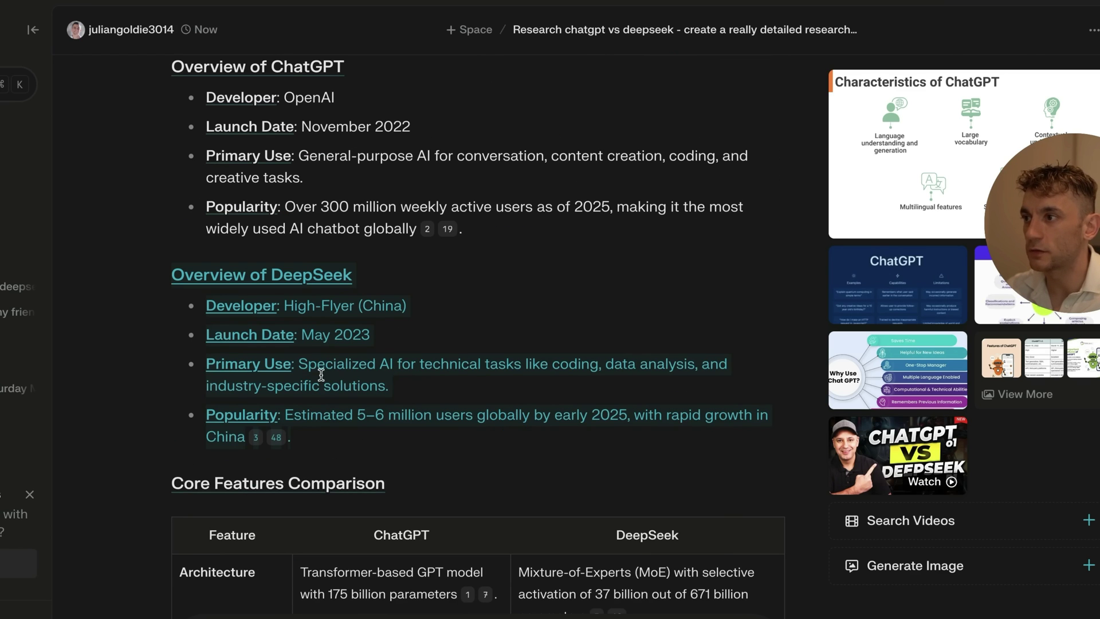
{"action": "scroll", "coordinate": [488, 414], "scroll_direction": "up", "scroll_amount": 2}
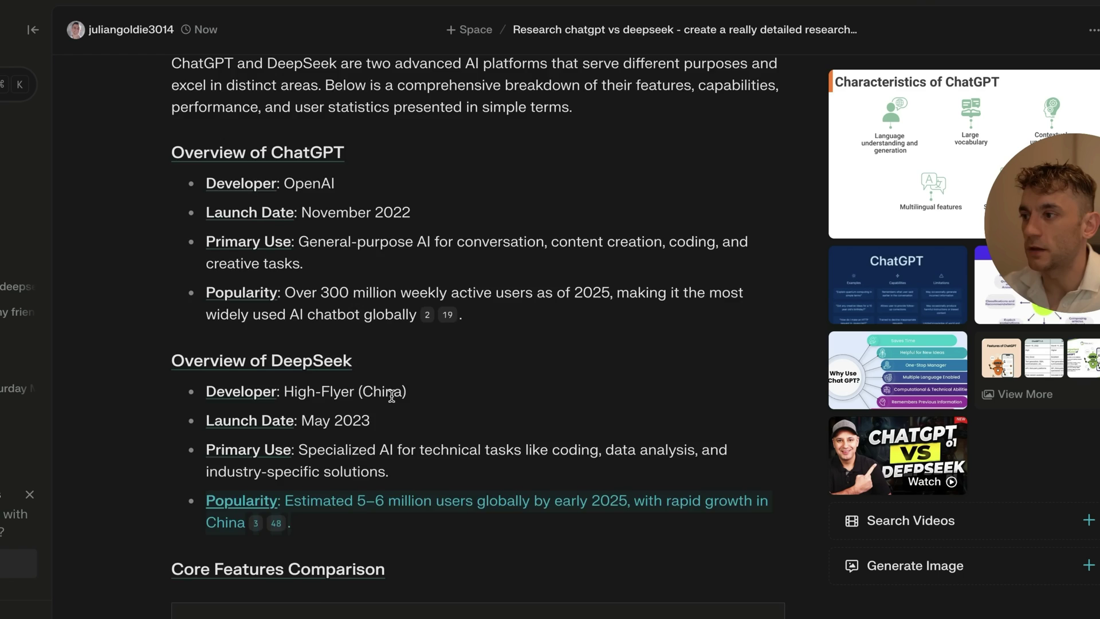
{"action": "scroll", "coordinate": [381, 391], "scroll_direction": "down", "scroll_amount": 8}
{"action": "scroll", "coordinate": [435, 381], "scroll_direction": "down", "scroll_amount": 4}
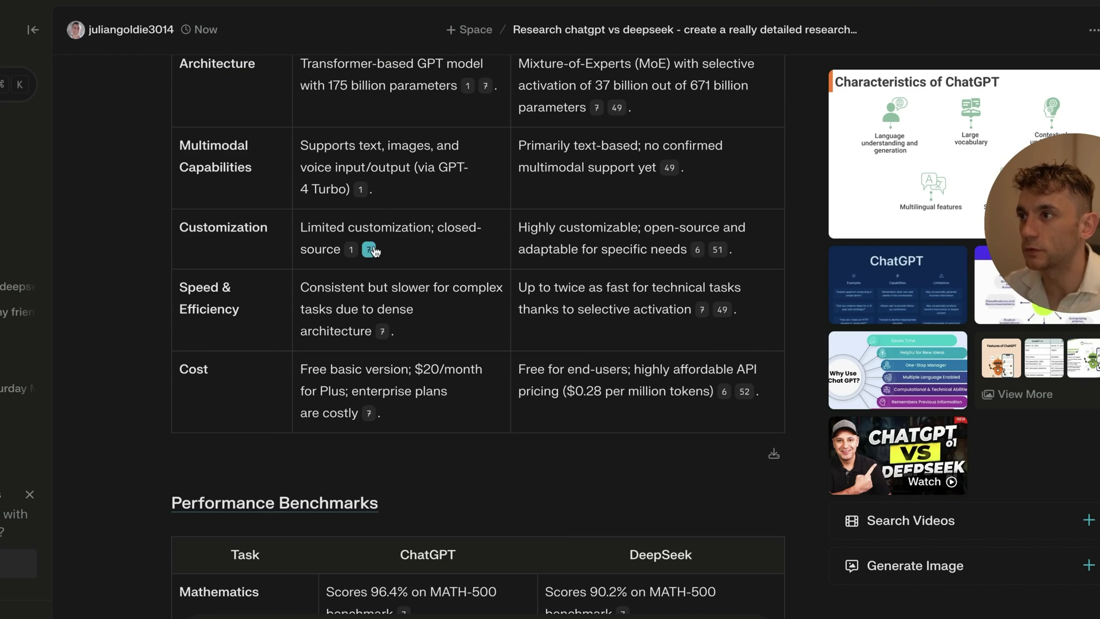
- Skim the feature table and user statistics down to the strengths and weaknesses
{"action": "scroll", "coordinate": [372, 251], "scroll_direction": "up", "scroll_amount": 20}
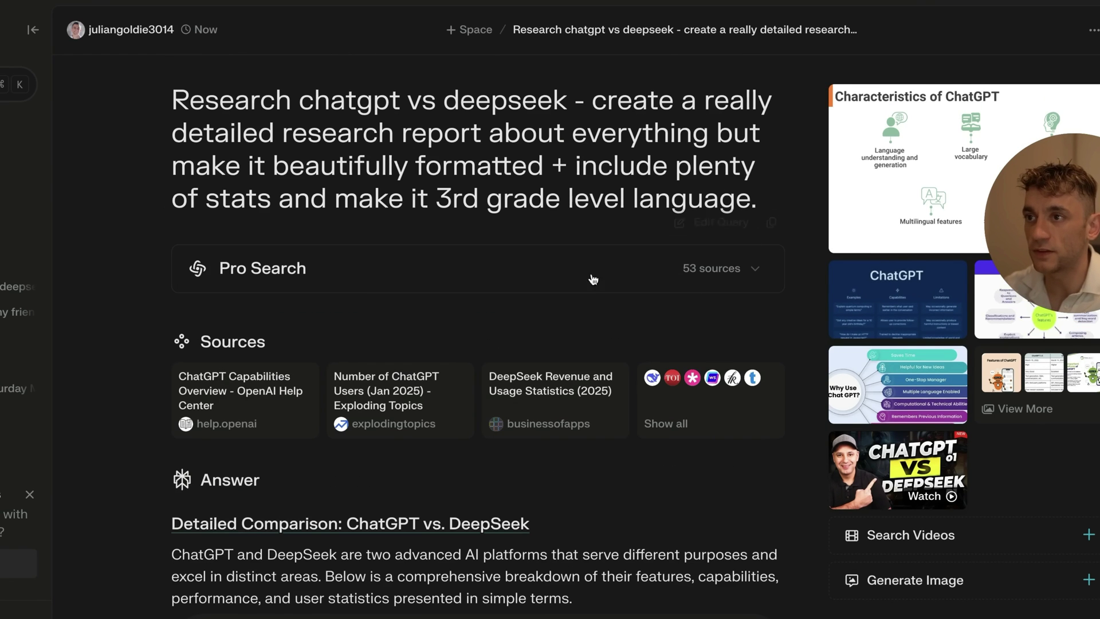
{"action": "scroll", "coordinate": [593, 279], "scroll_direction": "down", "scroll_amount": 15}
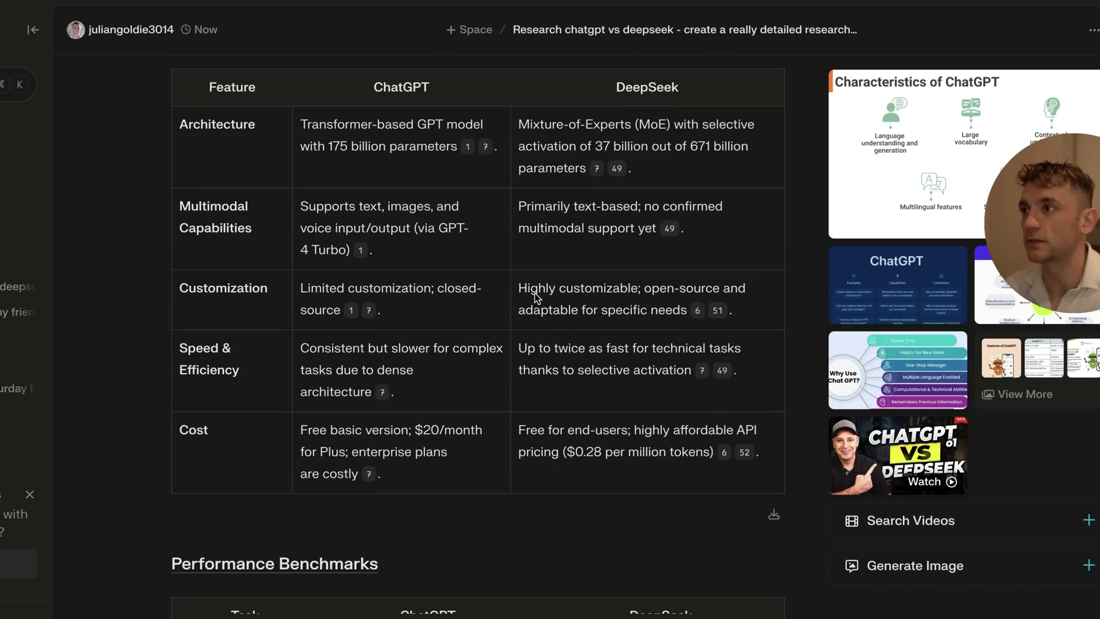
{"action": "scroll", "coordinate": [589, 511], "scroll_direction": "down", "scroll_amount": 20}
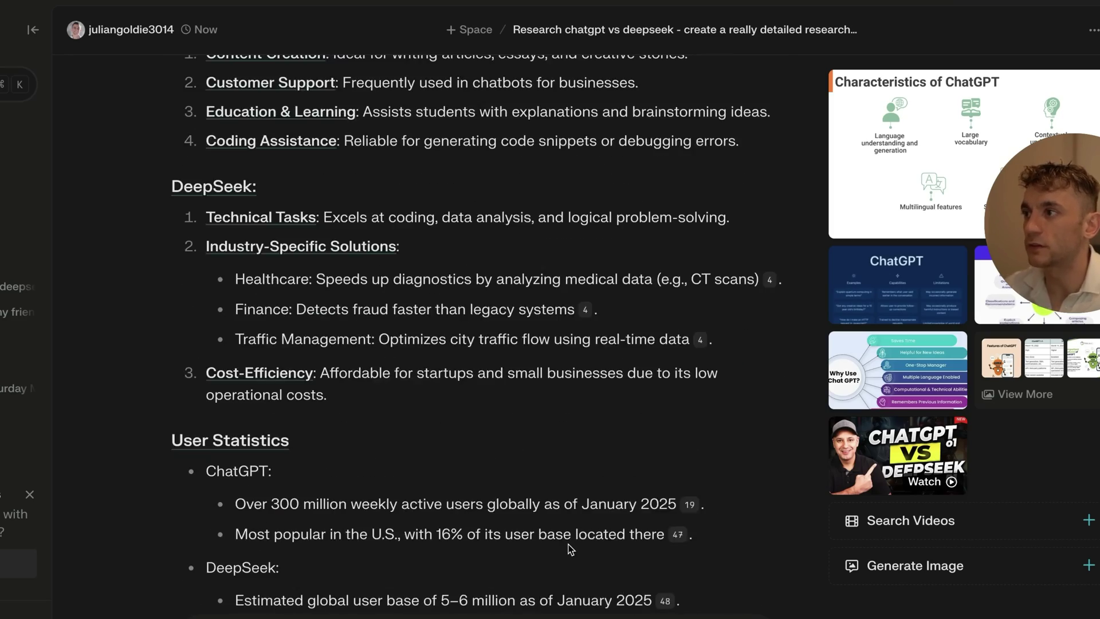
{"action": "scroll", "coordinate": [561, 532], "scroll_direction": "down", "scroll_amount": 10}
{"action": "scroll", "coordinate": [563, 491], "scroll_direction": "up", "scroll_amount": 8}
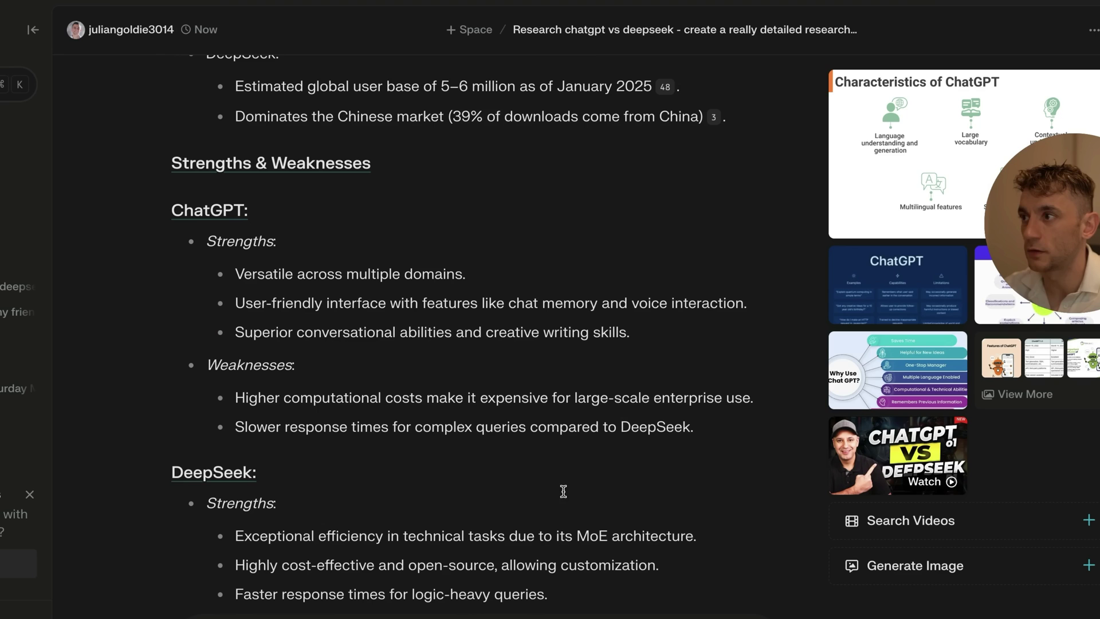
{"action": "left_click_drag", "start_coordinate": [148, 163], "coordinate": [822, 437]}
{"action": "scroll", "coordinate": [822, 437], "scroll_direction": "up", "scroll_amount": 5}
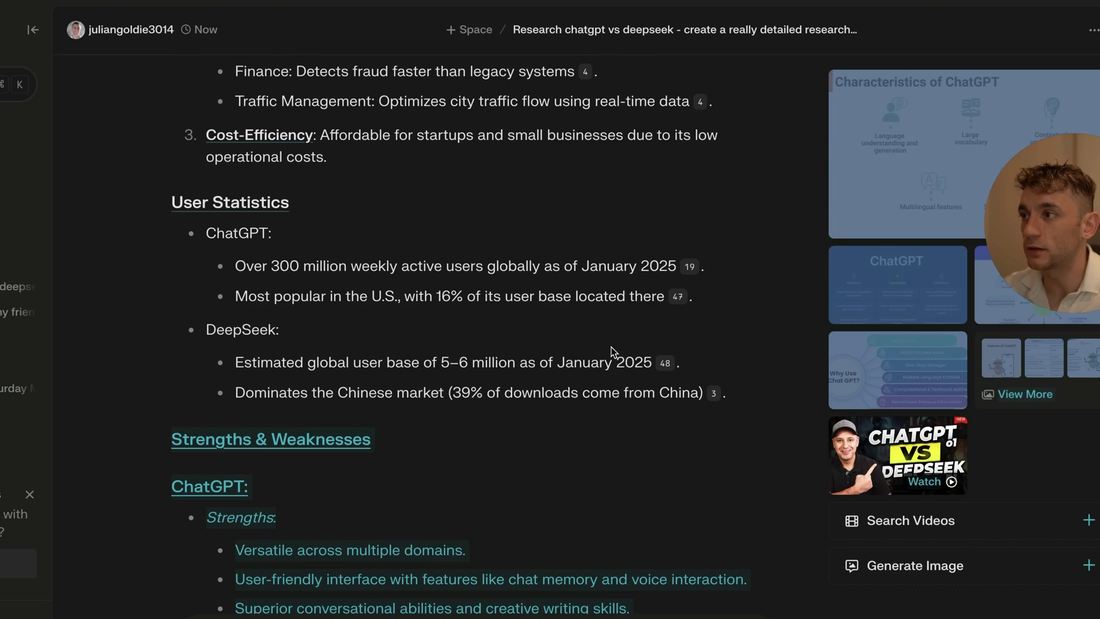
{"action": "left_click", "coordinate": [544, 324]}
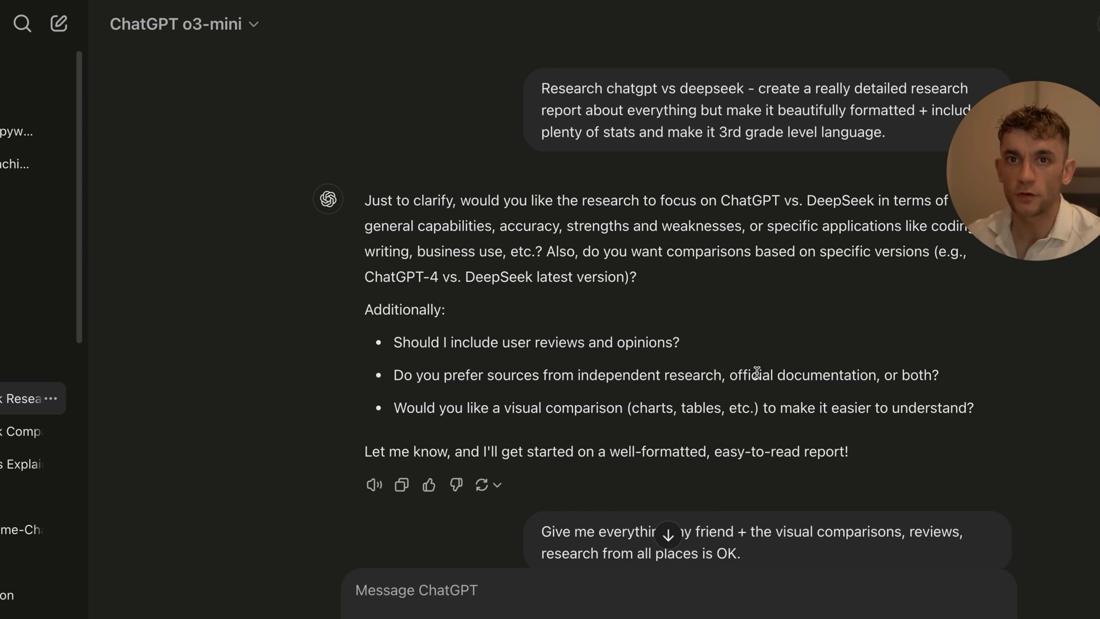
- Select the report from its title to the closing paragraphs and run Word Counter Plus: 10,681 words
{"action": "scroll", "coordinate": [587, 397], "scroll_direction": "down", "scroll_amount": 8}
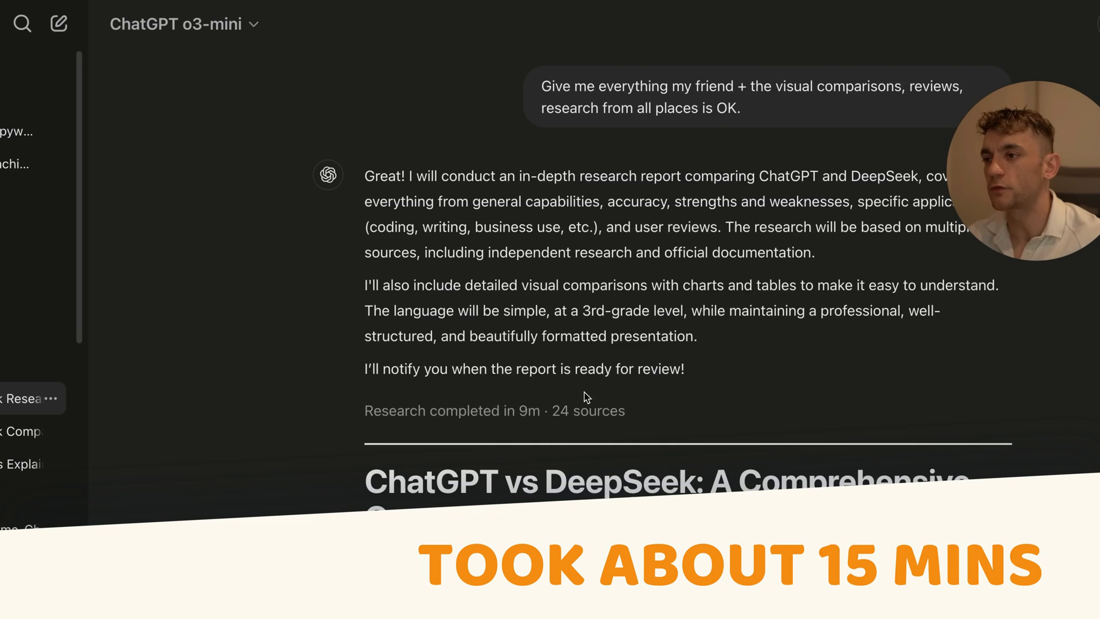
{"action": "scroll", "coordinate": [586, 396], "scroll_direction": "down", "scroll_amount": 5}
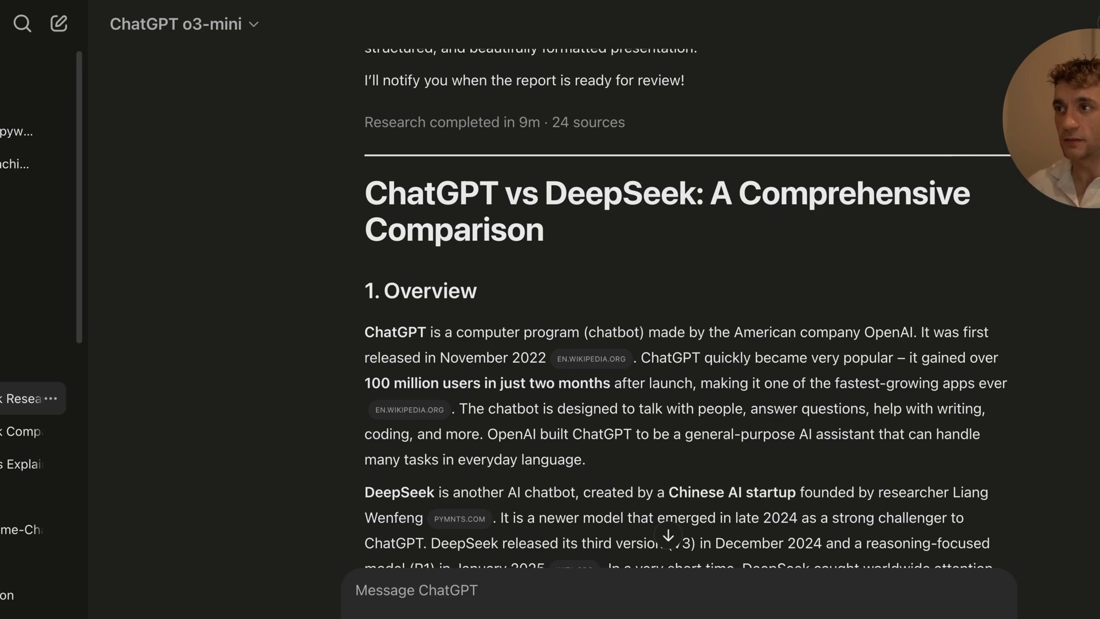
{"action": "left_click_drag", "start_coordinate": [355, 191], "coordinate": [634, 224]}
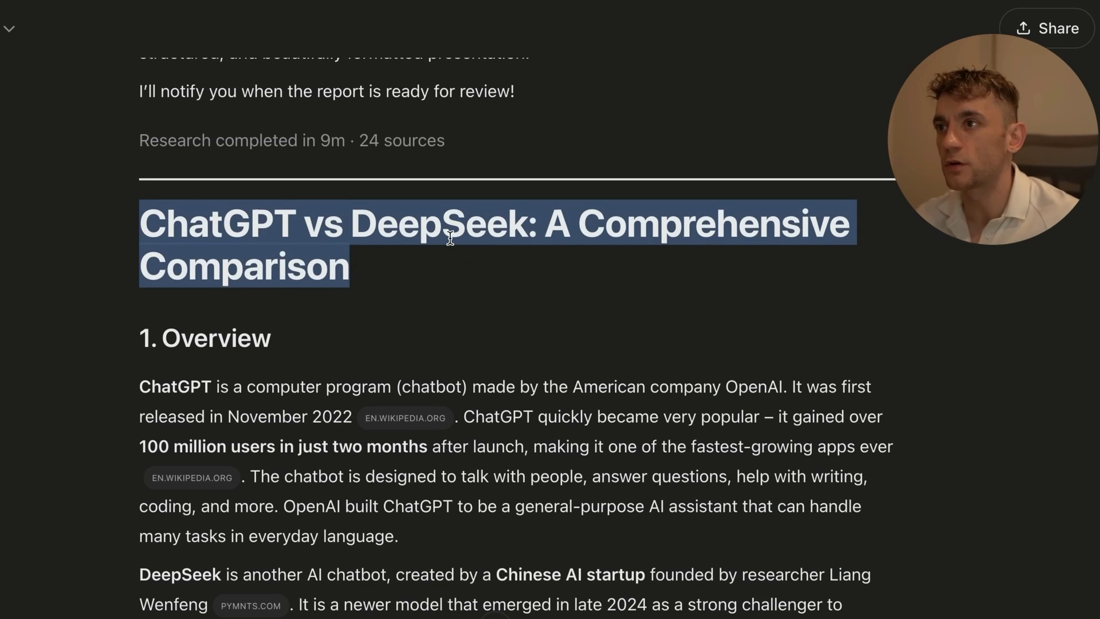
{"action": "right_click", "coordinate": [451, 239]}
{"action": "scroll", "coordinate": [370, 338], "scroll_direction": "down", "scroll_amount": 10}
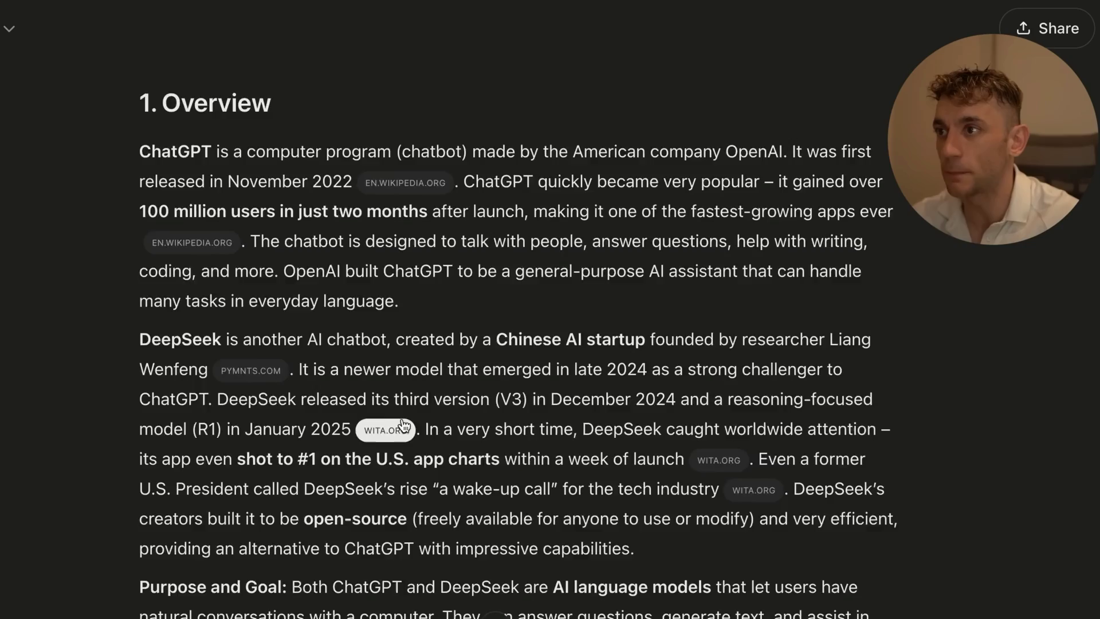
{"action": "scroll", "coordinate": [545, 496], "scroll_direction": "down", "scroll_amount": 15}
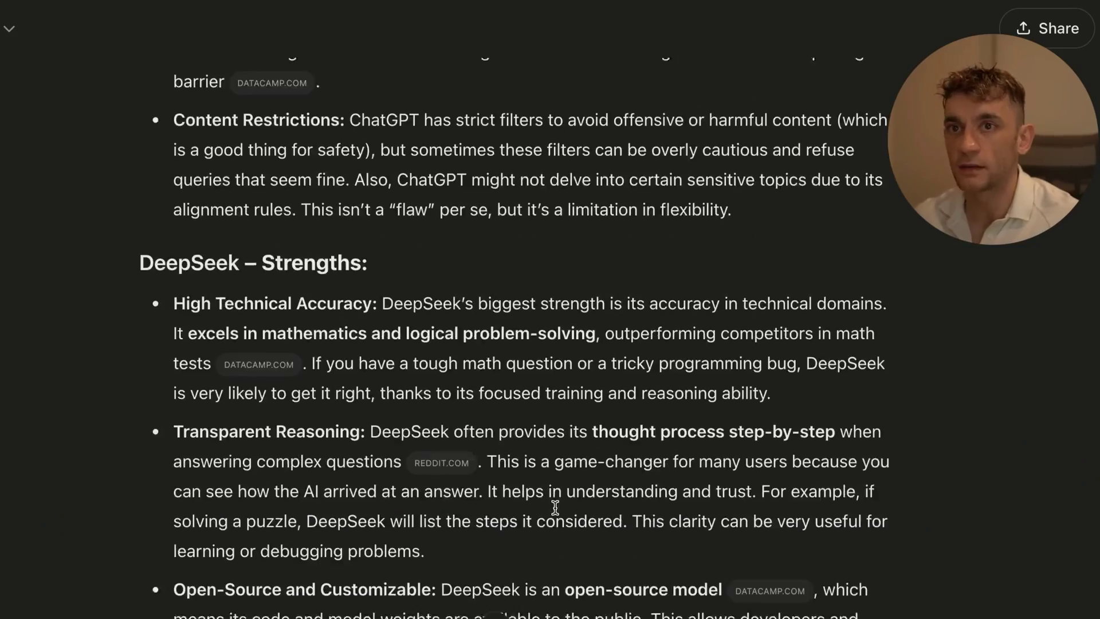
{"action": "scroll", "coordinate": [567, 506], "scroll_direction": "down", "scroll_amount": 20}
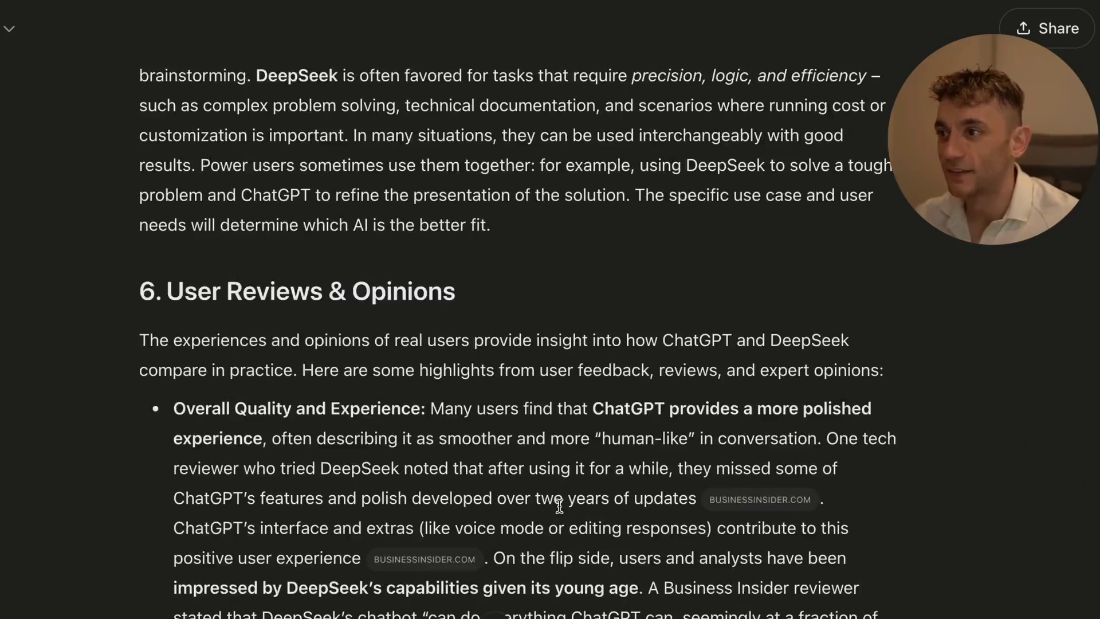
{"action": "scroll", "coordinate": [474, 455], "scroll_direction": "down", "scroll_amount": 20}
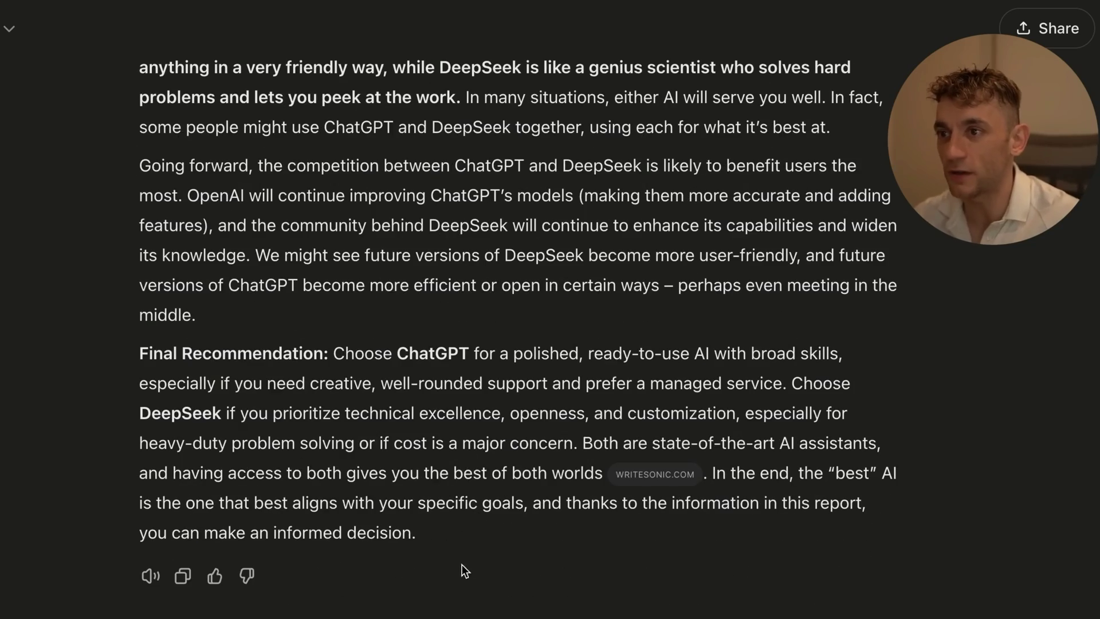
{"action": "left_click_drag", "start_coordinate": [464, 570], "coordinate": [318, 263]}
{"action": "scroll", "coordinate": [258, 390], "scroll_direction": "up", "scroll_amount": 20}
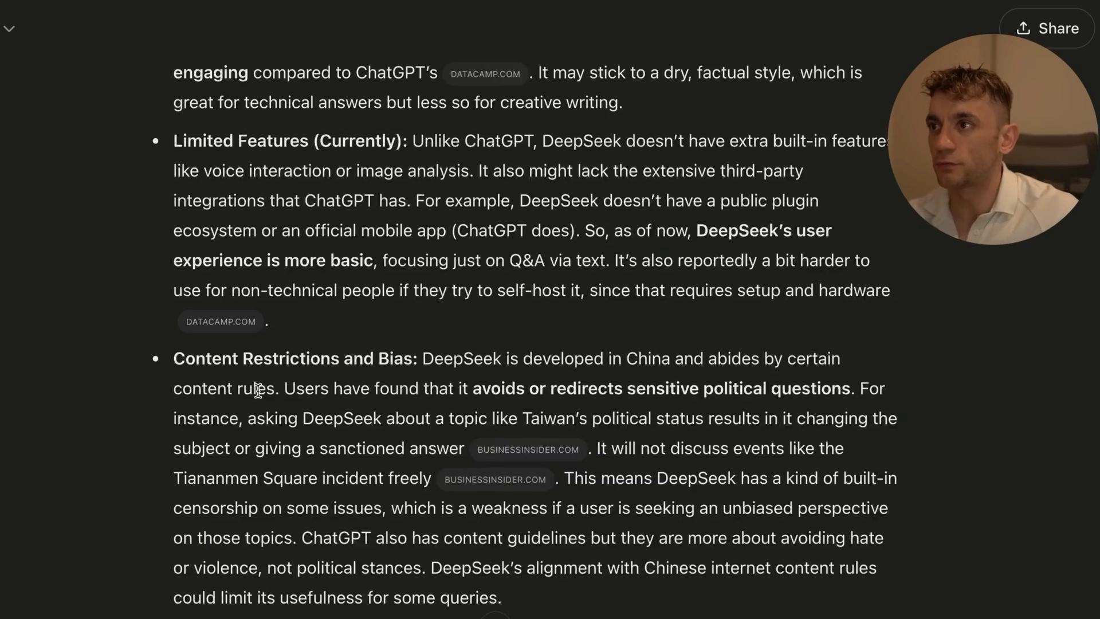
{"action": "scroll", "coordinate": [259, 390], "scroll_direction": "up", "scroll_amount": 20}
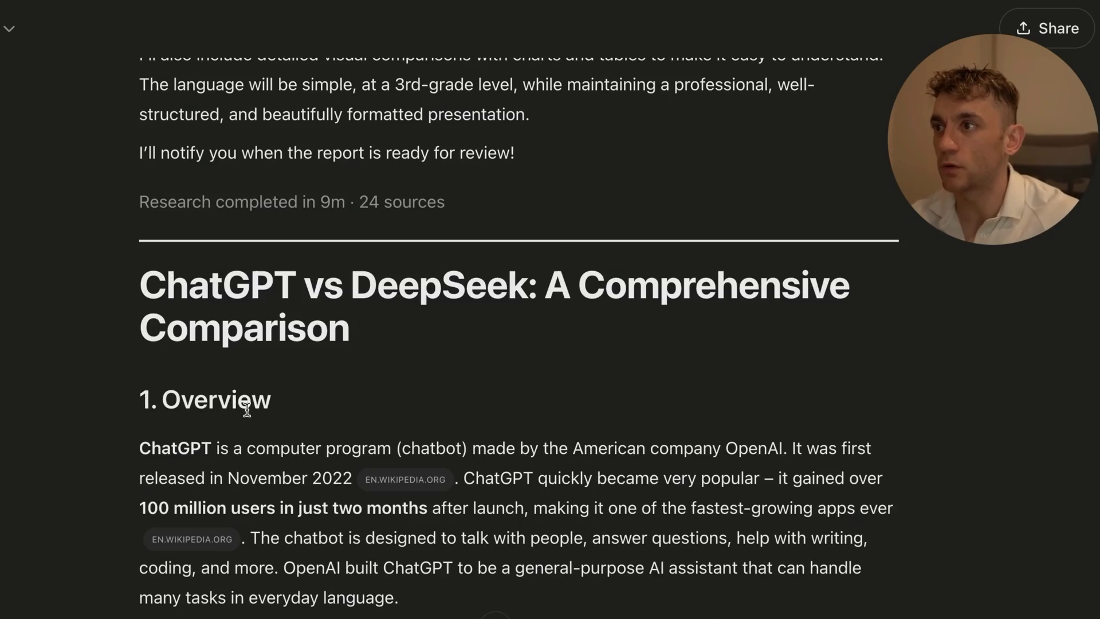
{"action": "left_click", "coordinate": [142, 278], "text": "shift"}
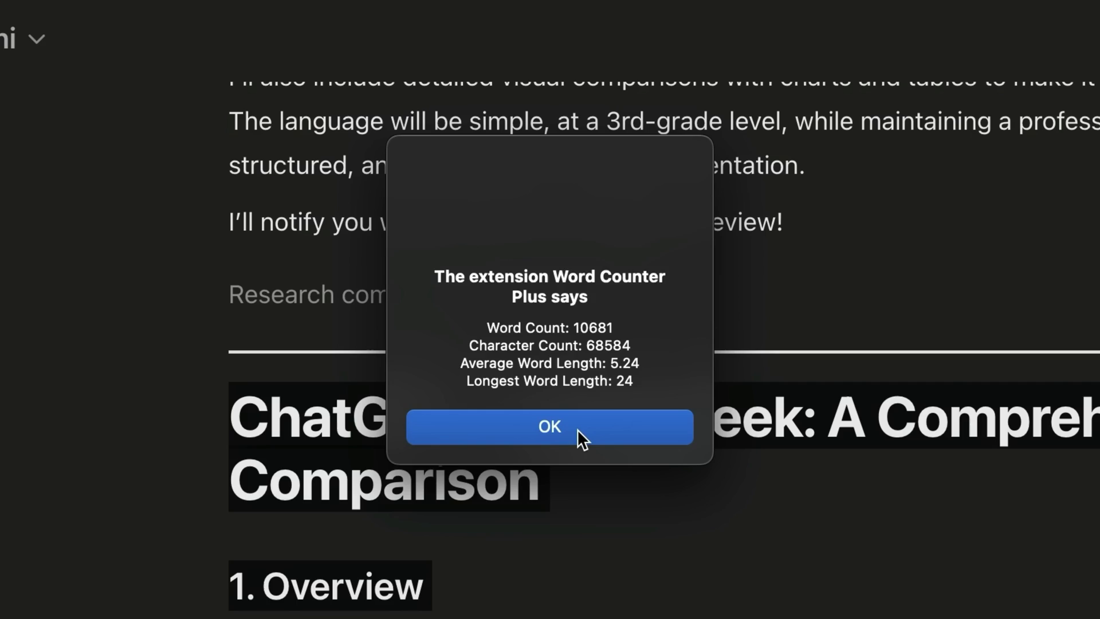
- Dismiss the 10,681-word count alert and skim the report down to section 7, Visual Comparisons
{"action": "left_click", "coordinate": [575, 428]}
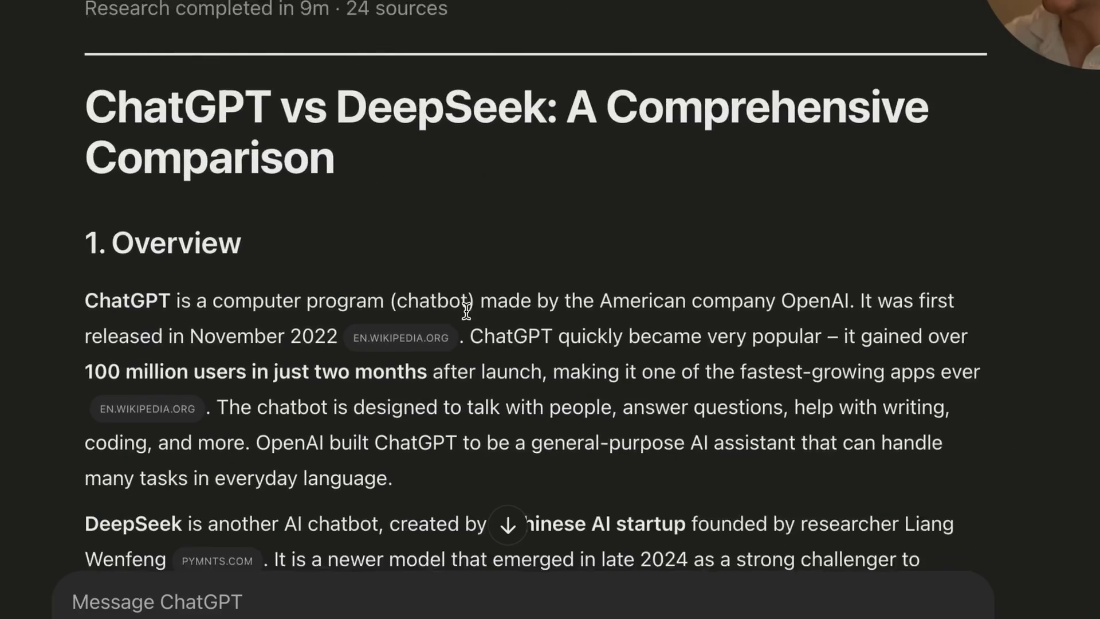
{"action": "scroll", "coordinate": [466, 311], "scroll_direction": "down", "scroll_amount": 9}
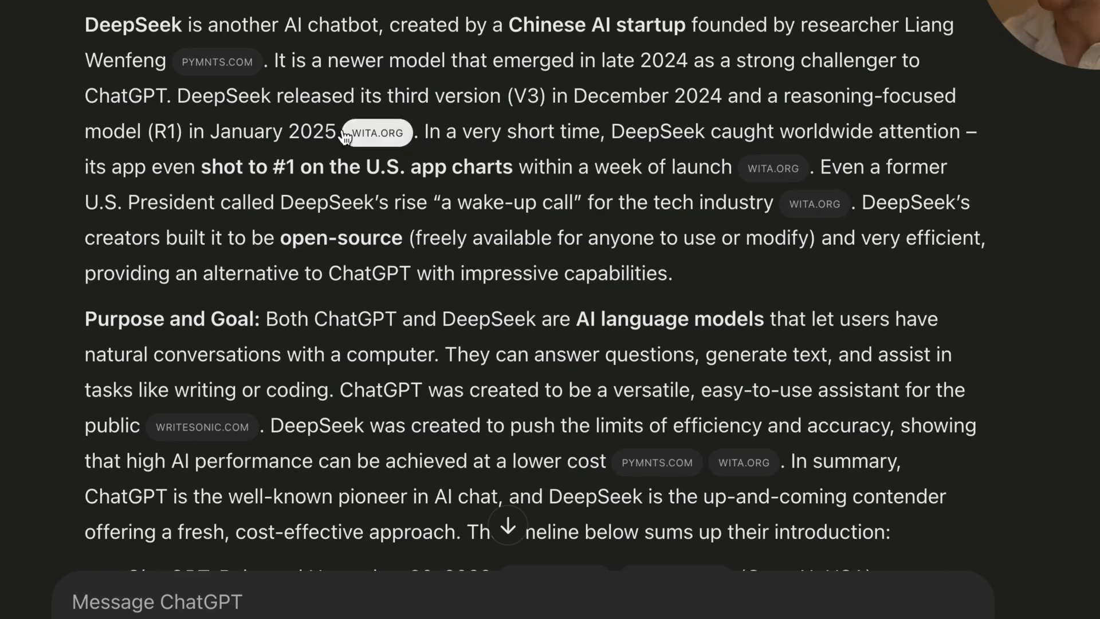
{"action": "scroll", "coordinate": [344, 136], "scroll_direction": "down", "scroll_amount": 9}
{"action": "left_click", "coordinate": [495, 237]}
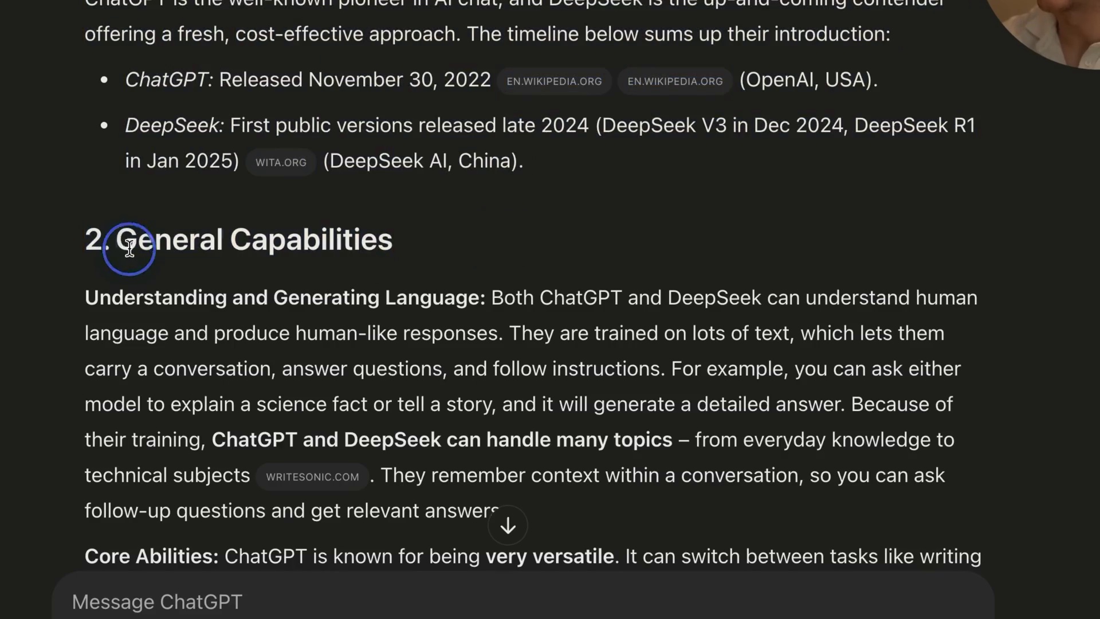
{"action": "double_click", "coordinate": [129, 248]}
{"action": "scroll", "coordinate": [601, 277], "scroll_direction": "down", "scroll_amount": 20}
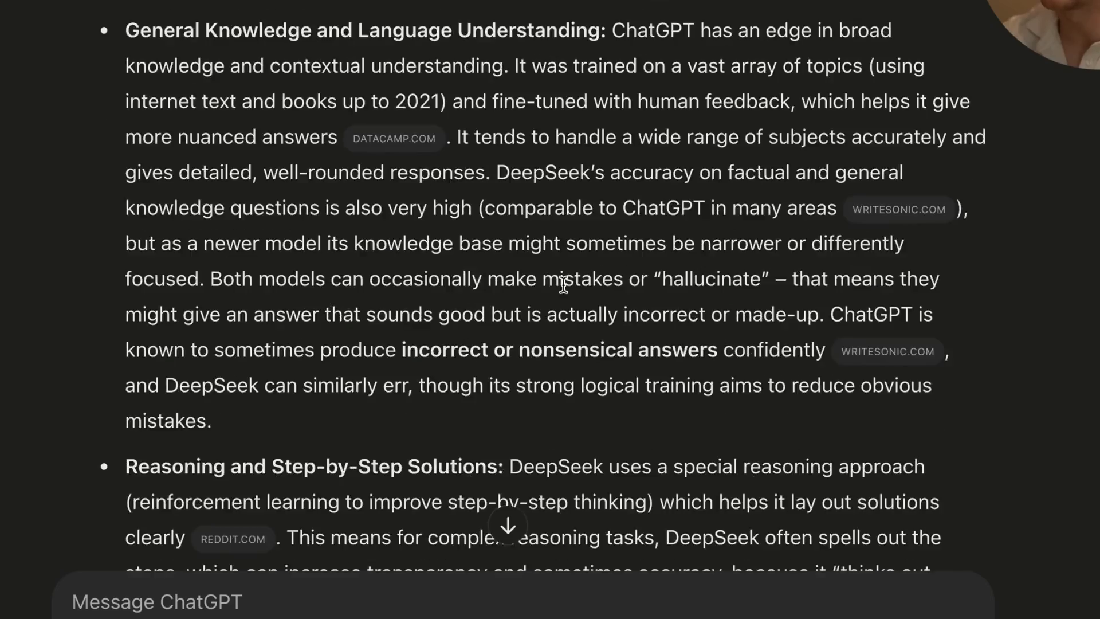
{"action": "scroll", "coordinate": [563, 284], "scroll_direction": "down", "scroll_amount": 20}
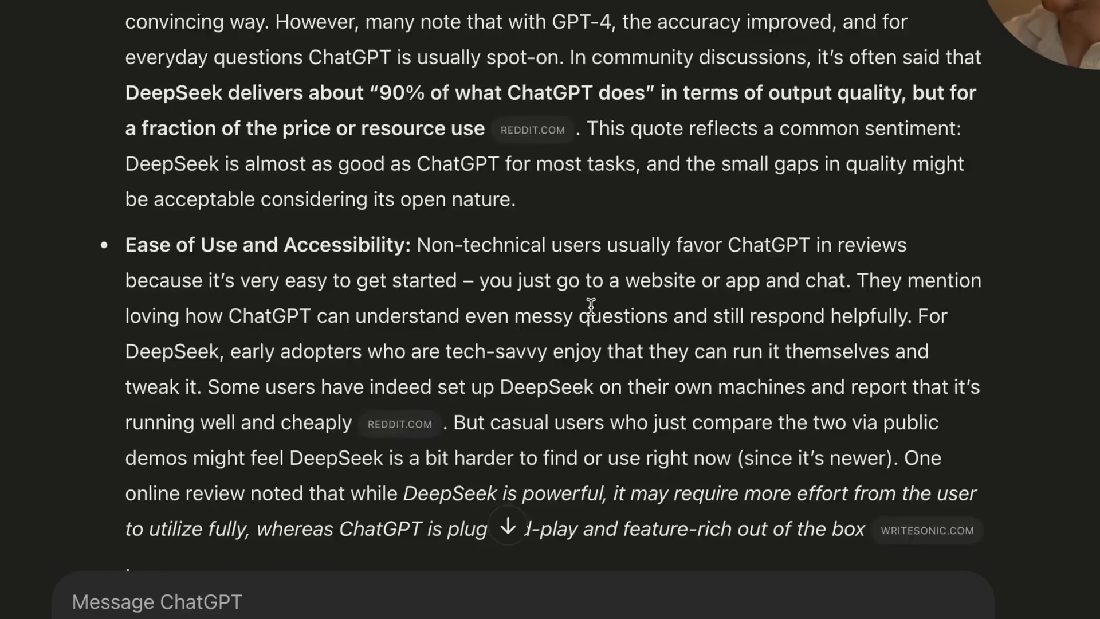
{"action": "scroll", "coordinate": [591, 306], "scroll_direction": "down", "scroll_amount": 15}
{"action": "scroll", "coordinate": [596, 297], "scroll_direction": "up", "scroll_amount": 12}
{"action": "scroll", "coordinate": [162, 107], "scroll_direction": "down", "scroll_amount": 15}
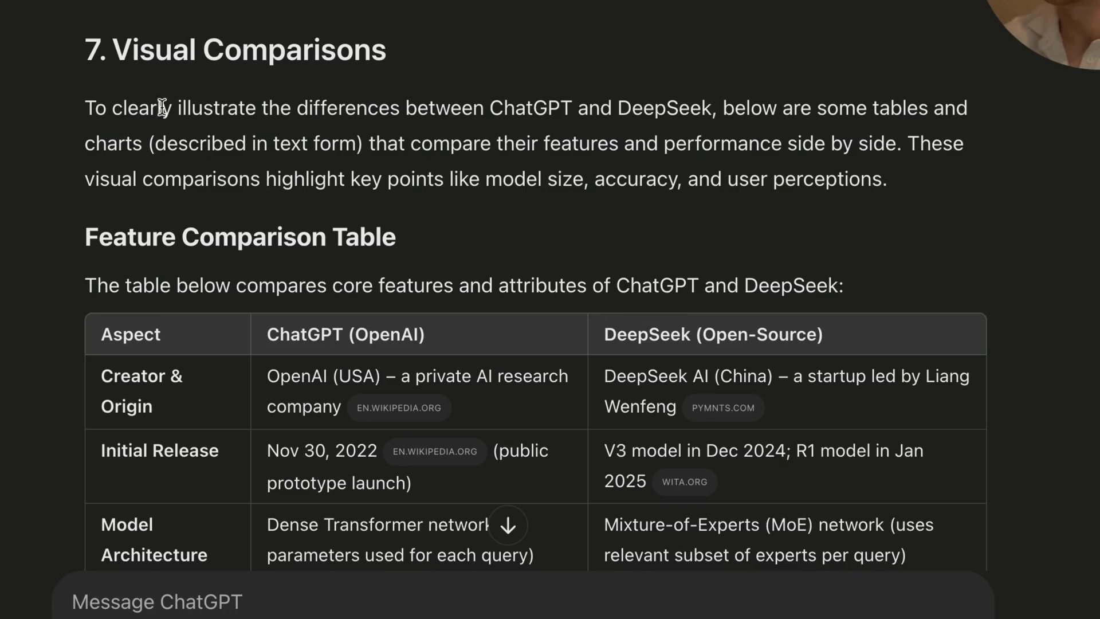
- Highlight Feature Comparison Table rows, including DeepSeek's V3 and R1 initial release dates
{"action": "left_click_drag", "start_coordinate": [115, 226], "coordinate": [860, 292]}
{"action": "scroll", "coordinate": [110, 163], "scroll_direction": "down", "scroll_amount": 5}
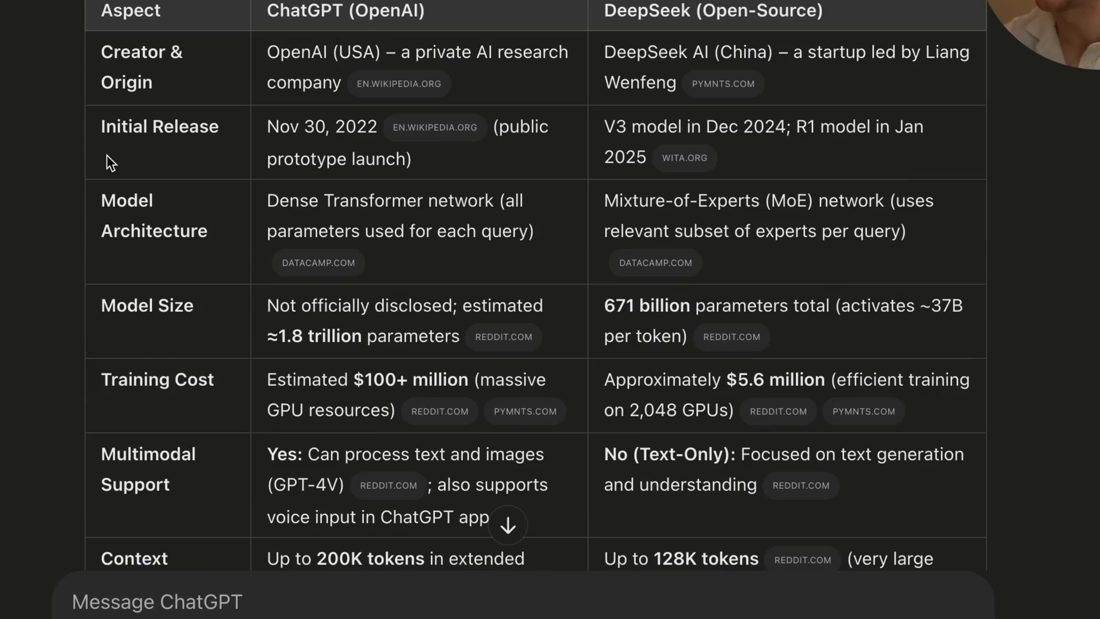
{"action": "triple_click", "coordinate": [101, 53]}
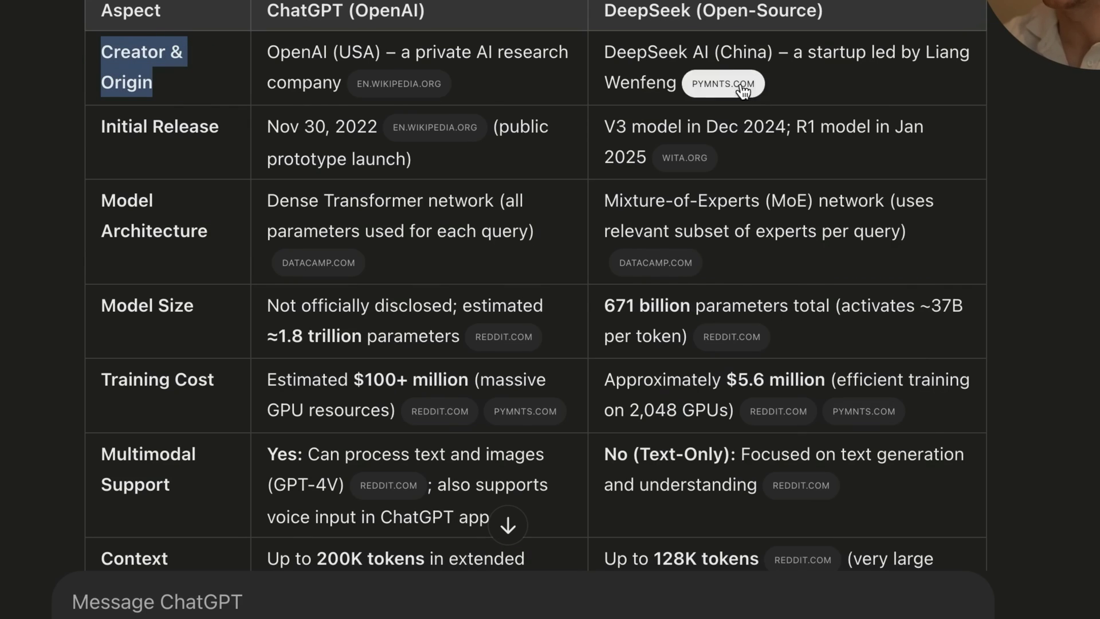
{"action": "triple_click", "coordinate": [132, 138]}
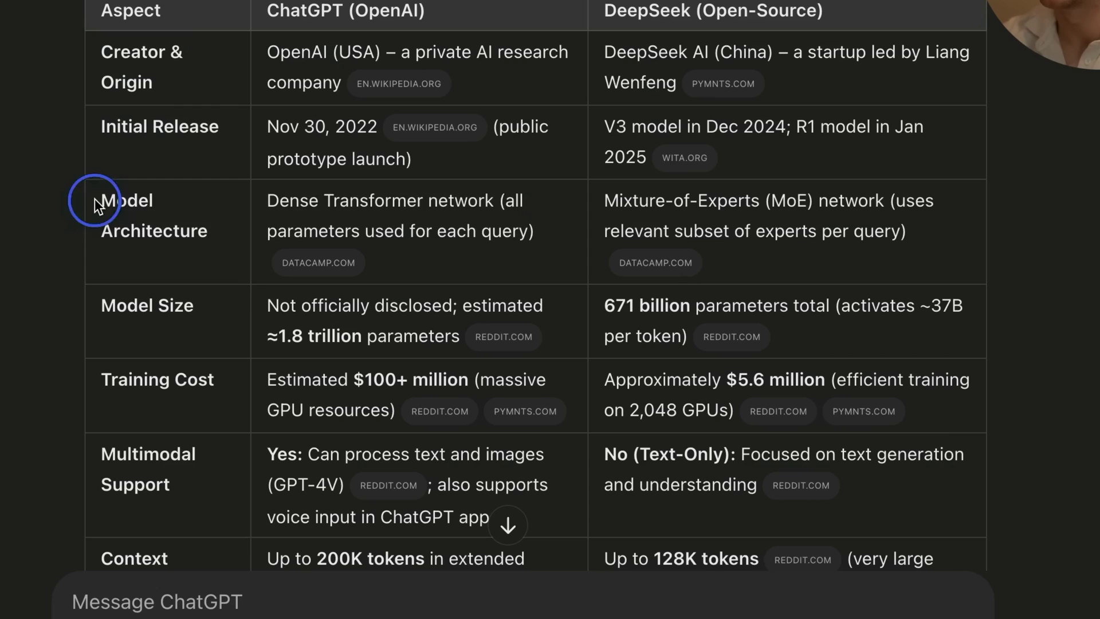
{"action": "left_click_drag", "start_coordinate": [93, 201], "coordinate": [269, 252]}
{"action": "triple_click", "coordinate": [611, 116]}
{"action": "left_click", "coordinate": [609, 116]}
{"action": "left_click_drag", "start_coordinate": [609, 117], "coordinate": [766, 125]}
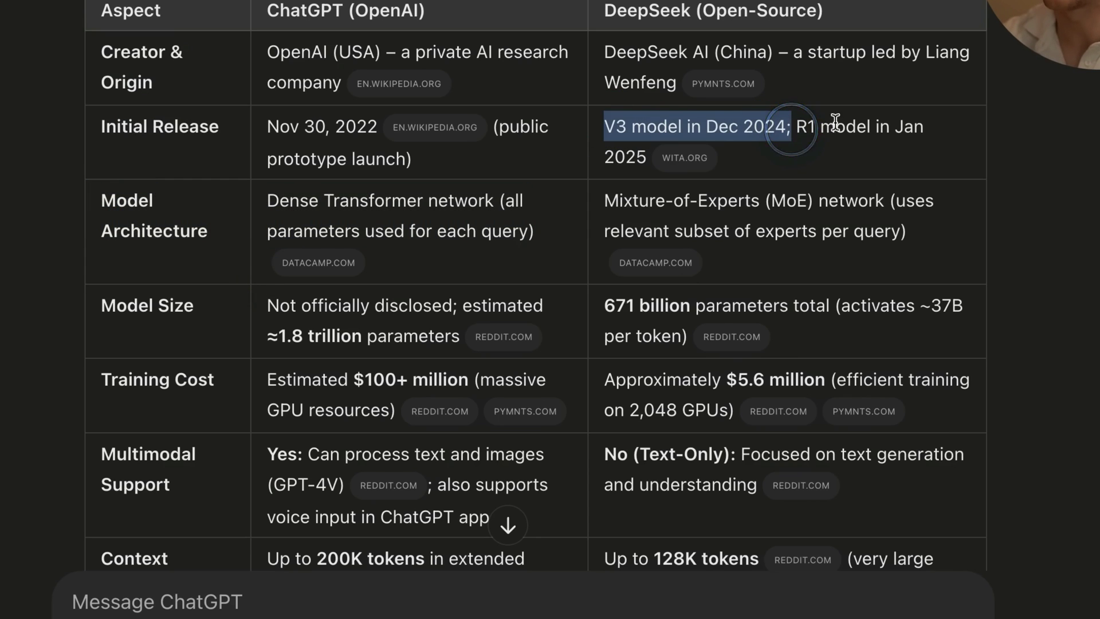
{"action": "left_click", "coordinate": [852, 126]}
{"action": "left_click_drag", "start_coordinate": [793, 125], "coordinate": [871, 127]}
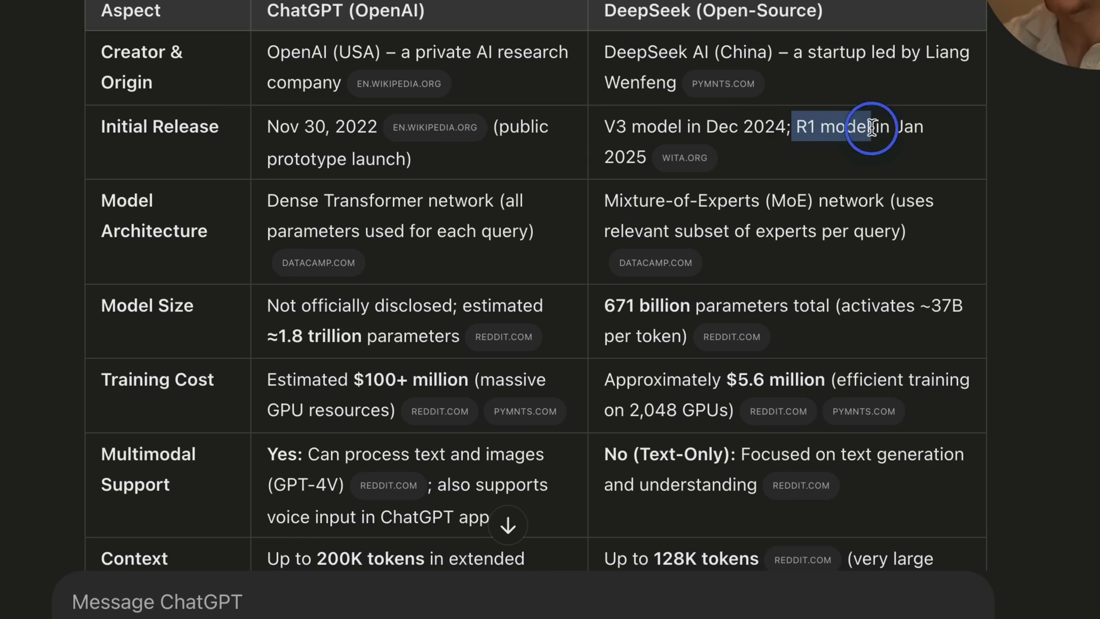
{"action": "left_click_drag", "start_coordinate": [941, 138], "coordinate": [610, 153]}
{"action": "left_click", "coordinate": [623, 158]}
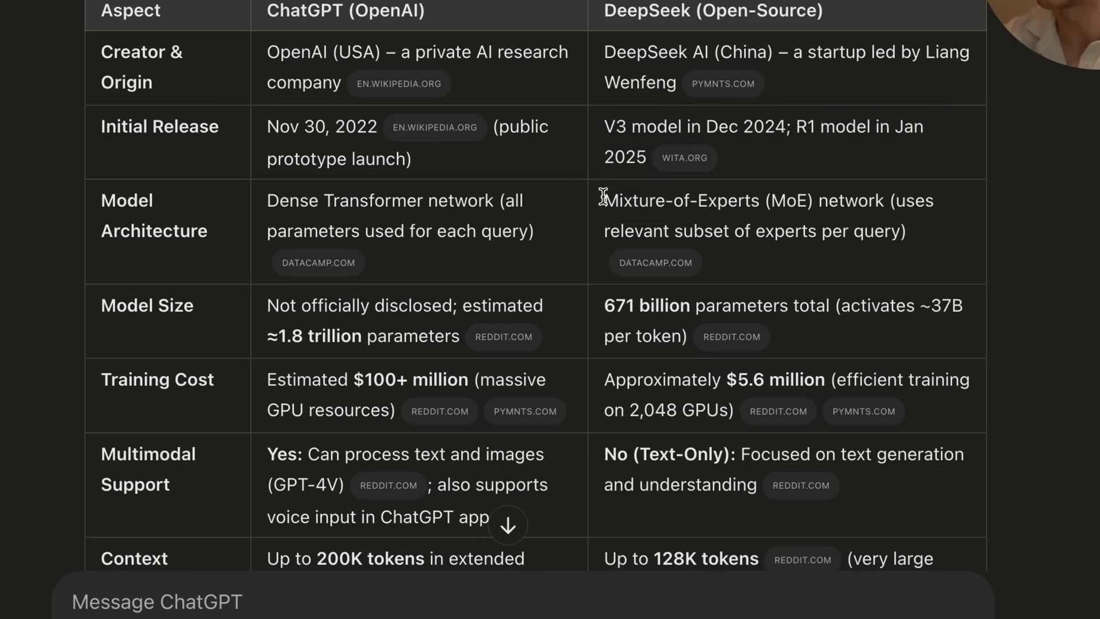
- Scroll on to review the User Satisfaction Comparison ratings
{"action": "scroll", "coordinate": [531, 318], "scroll_direction": "down", "scroll_amount": 5}
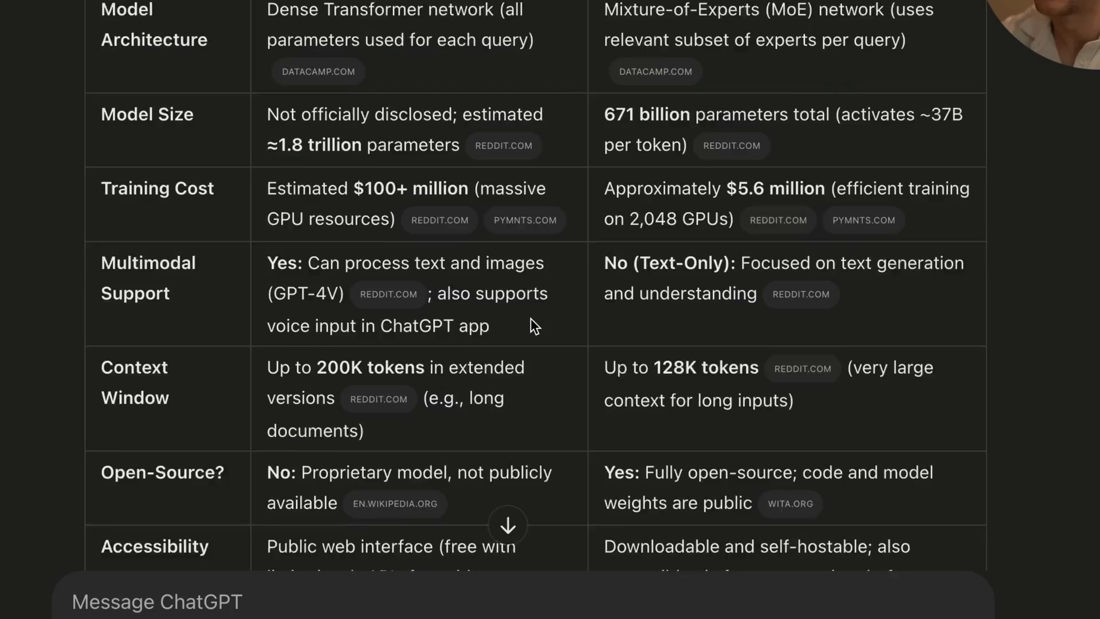
{"action": "scroll", "coordinate": [438, 249], "scroll_direction": "down", "scroll_amount": 10}
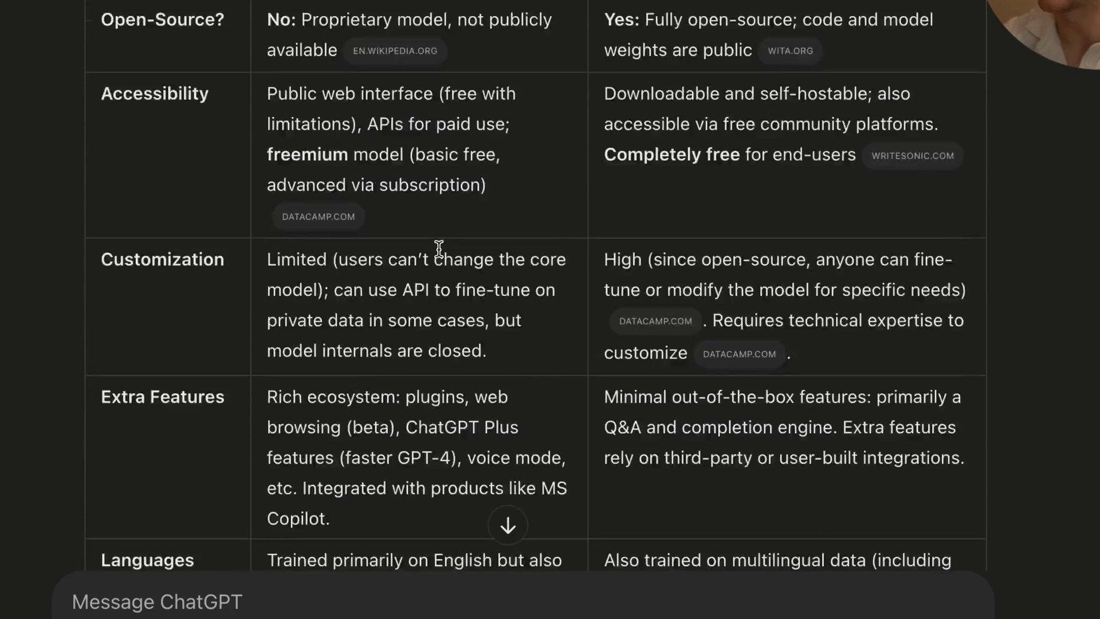
{"action": "scroll", "coordinate": [439, 250], "scroll_direction": "down", "scroll_amount": 10}
{"action": "scroll", "coordinate": [501, 299], "scroll_direction": "up", "scroll_amount": 4}
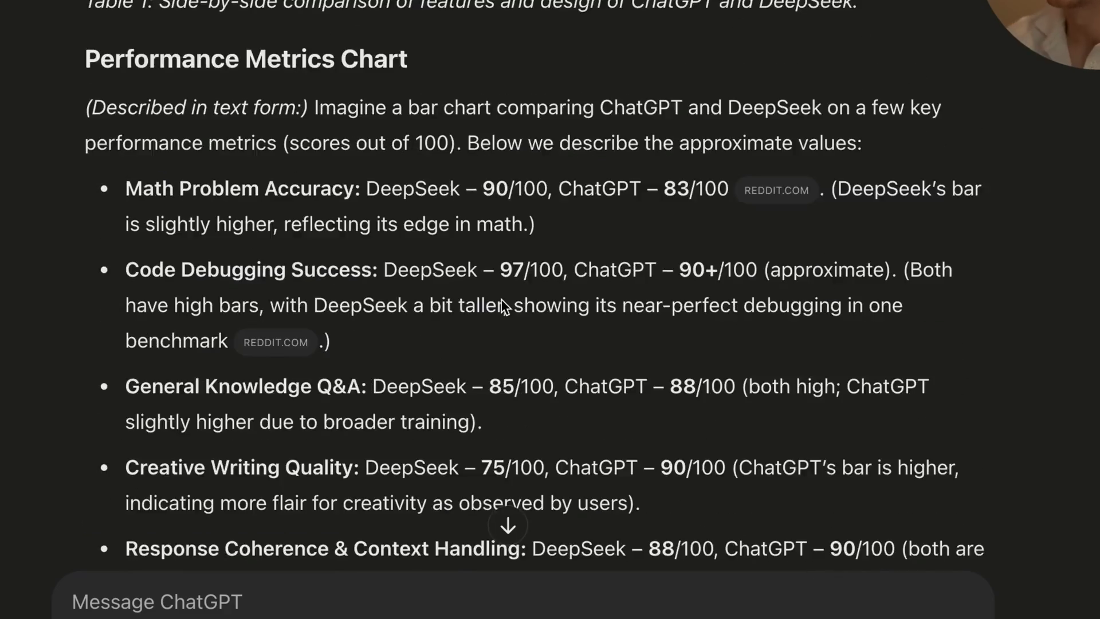
{"action": "scroll", "coordinate": [501, 300], "scroll_direction": "down", "scroll_amount": 2}
{"action": "scroll", "coordinate": [501, 300], "scroll_direction": "down", "scroll_amount": 15}
{"action": "scroll", "coordinate": [458, 289], "scroll_direction": "up", "scroll_amount": 10}
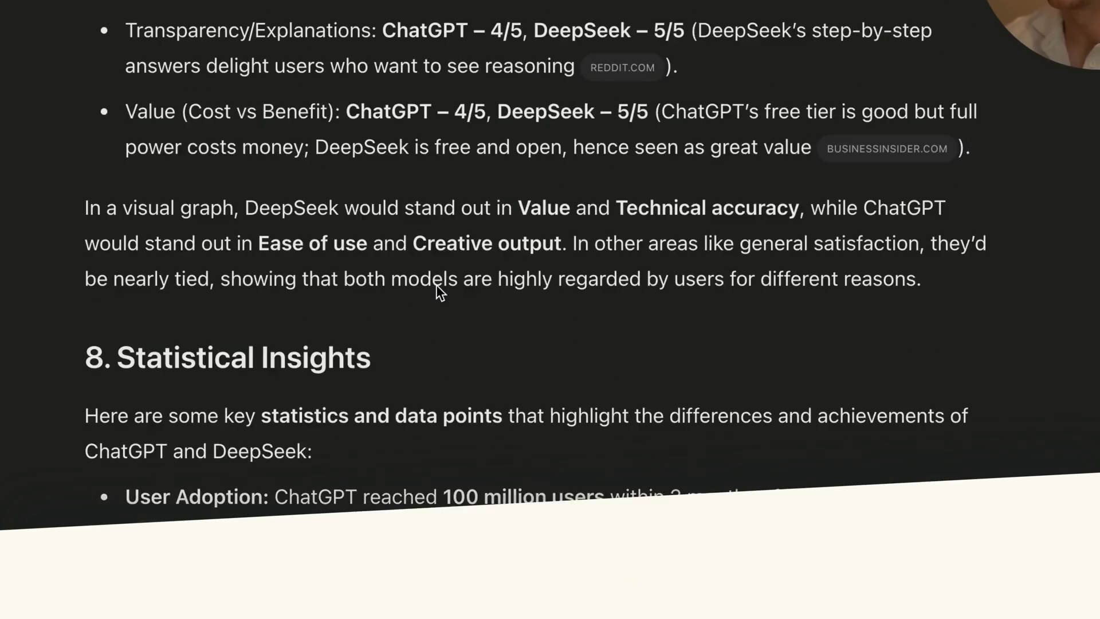
{"action": "scroll", "coordinate": [435, 285], "scroll_direction": "up", "scroll_amount": 2}
{"action": "left_click_drag", "start_coordinate": [80, 133], "coordinate": [535, 138]}
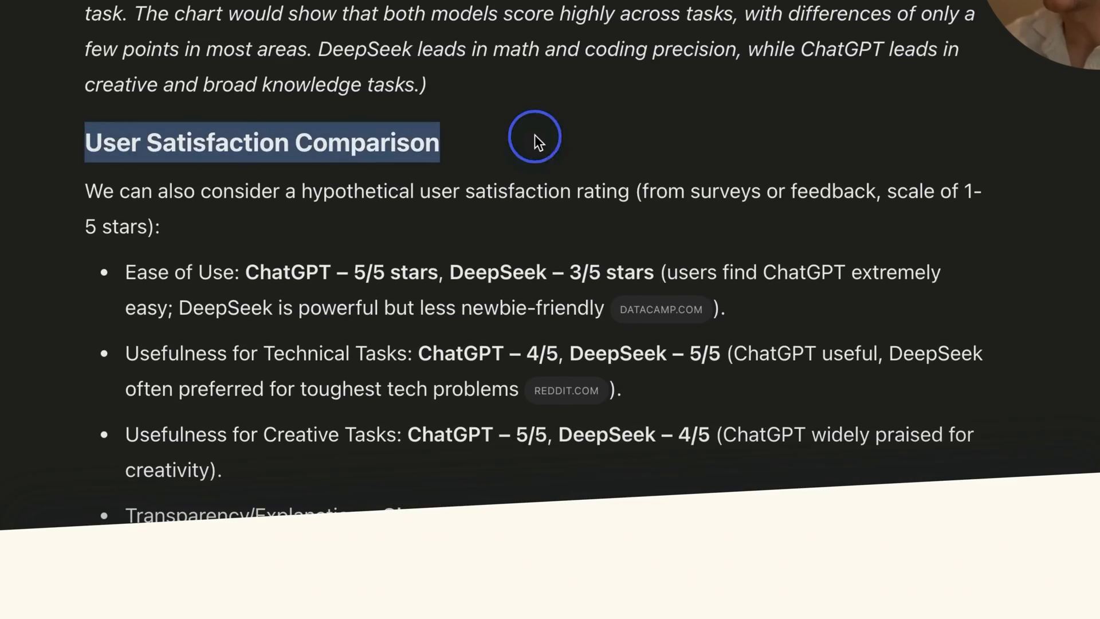
{"action": "scroll", "coordinate": [573, 141], "scroll_direction": "down", "scroll_amount": 3}
- Read DataCamp's customization and ease-of-use paragraph, then return to the ChatGPT comparison report
{"action": "mouse_move", "coordinate": [670, 154]}
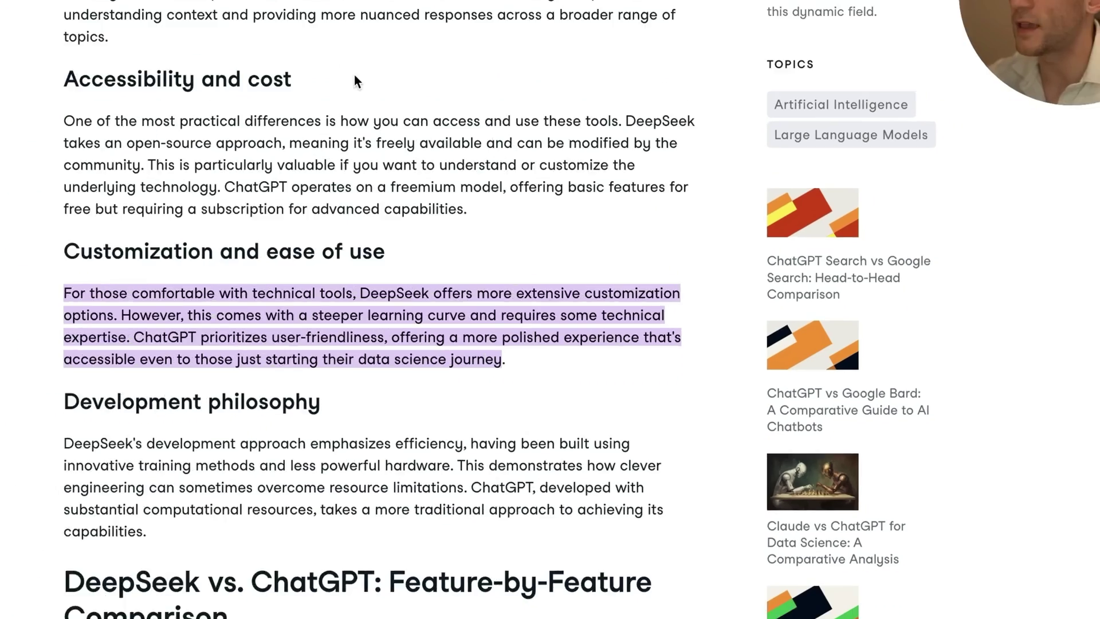
{"action": "scroll", "coordinate": [546, 333], "scroll_direction": "down", "scroll_amount": 3}
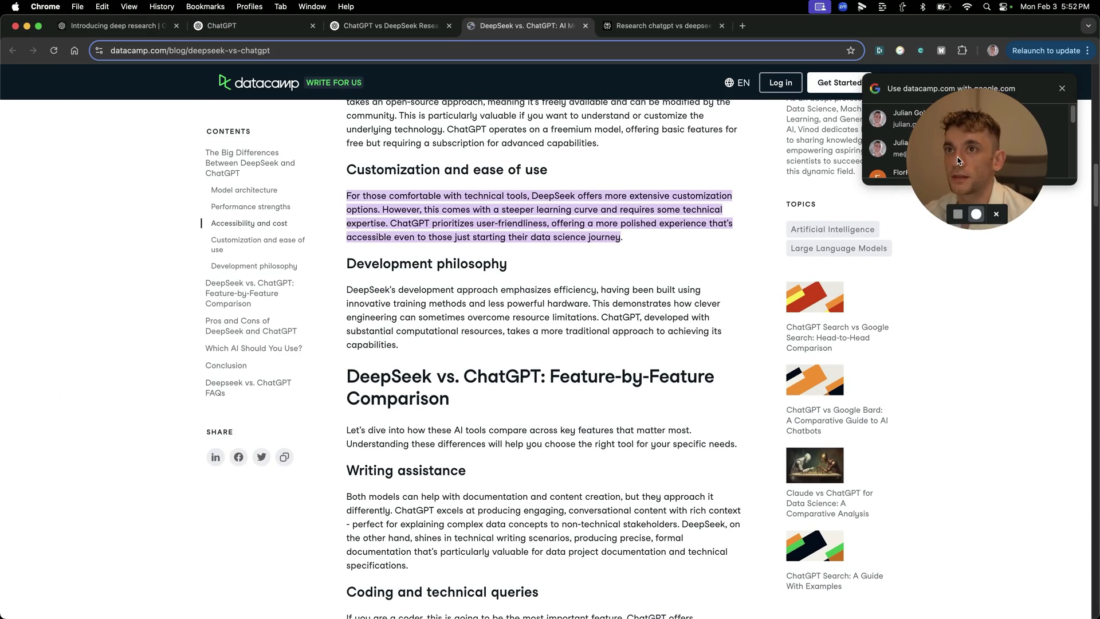
{"action": "left_click", "coordinate": [1063, 88]}
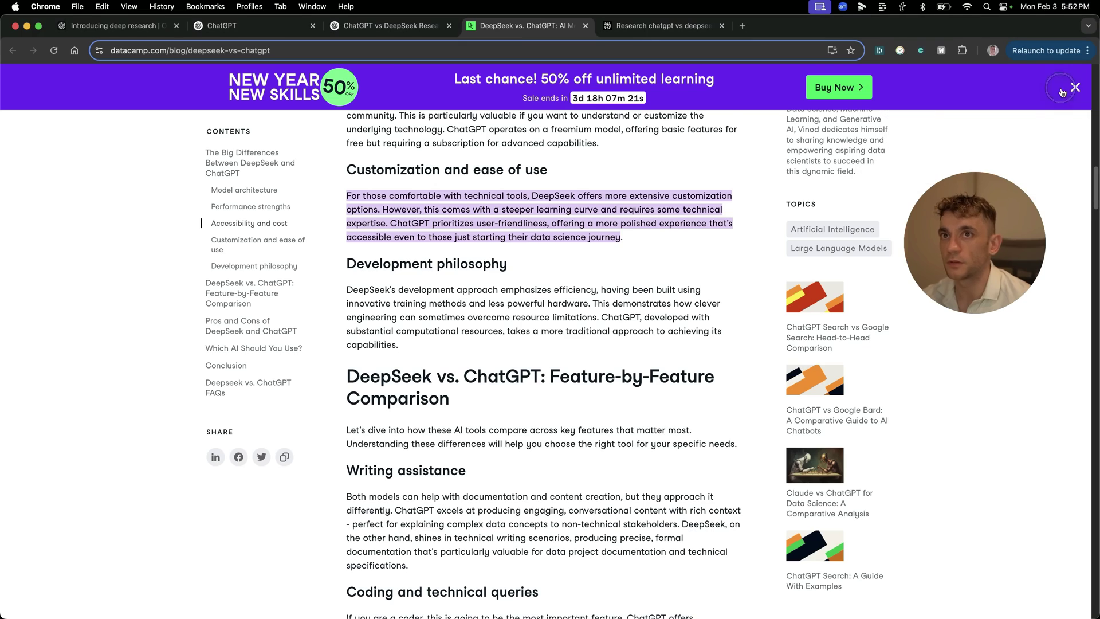
{"action": "scroll", "coordinate": [507, 304], "scroll_direction": "down", "scroll_amount": 1}
{"action": "triple_click", "coordinate": [487, 218]}
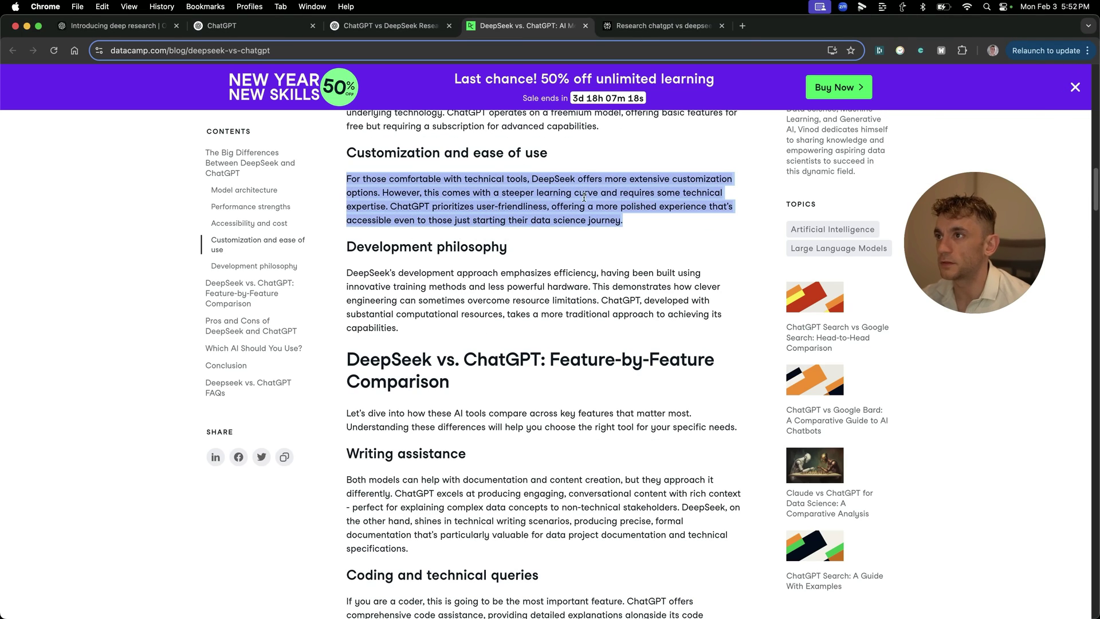
{"action": "scroll", "coordinate": [584, 196], "scroll_direction": "up", "scroll_amount": 1}
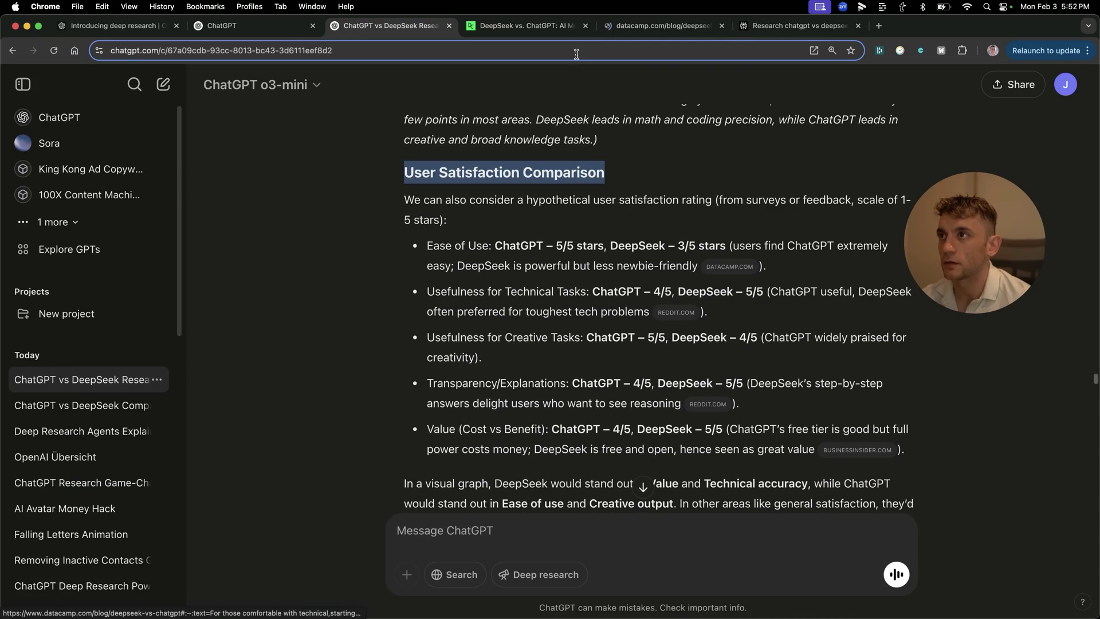
{"action": "left_click", "coordinate": [521, 26]}
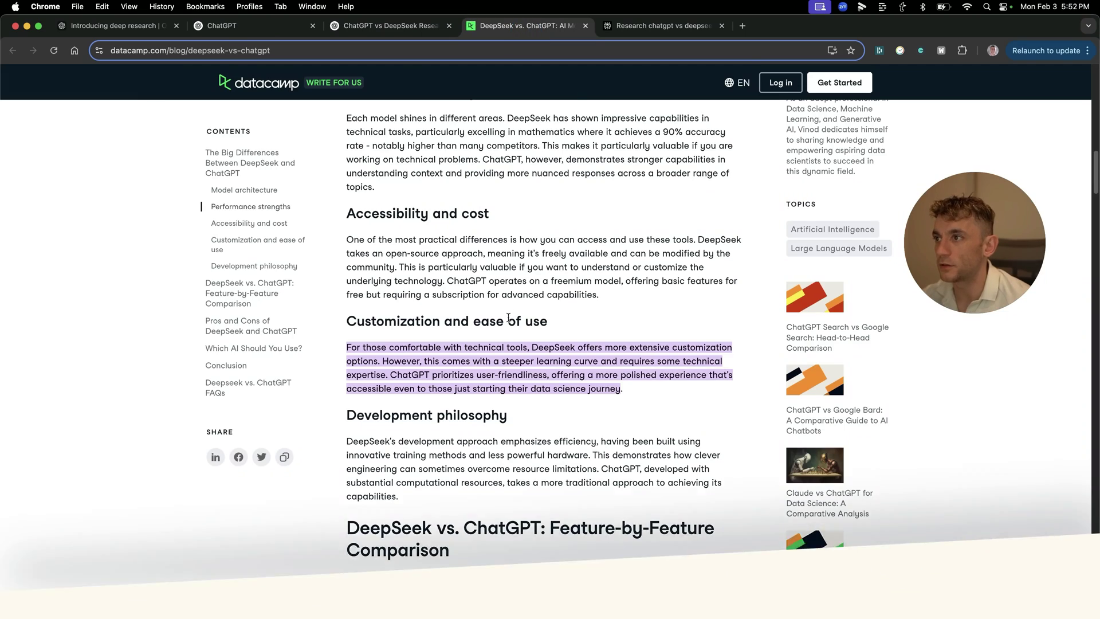
{"action": "left_click", "coordinate": [372, 25]}
- Skim the full ChatGPT vs DeepSeek report and select all of its text for copying
{"action": "scroll", "coordinate": [602, 353], "scroll_direction": "down", "scroll_amount": 8}
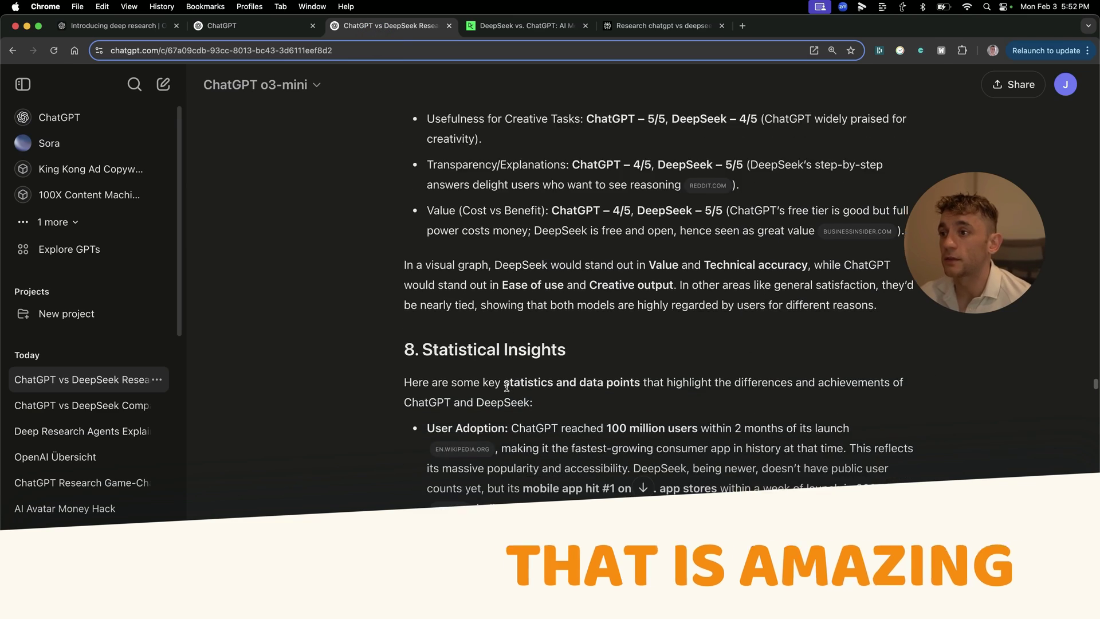
{"action": "scroll", "coordinate": [601, 354], "scroll_direction": "down", "scroll_amount": 2}
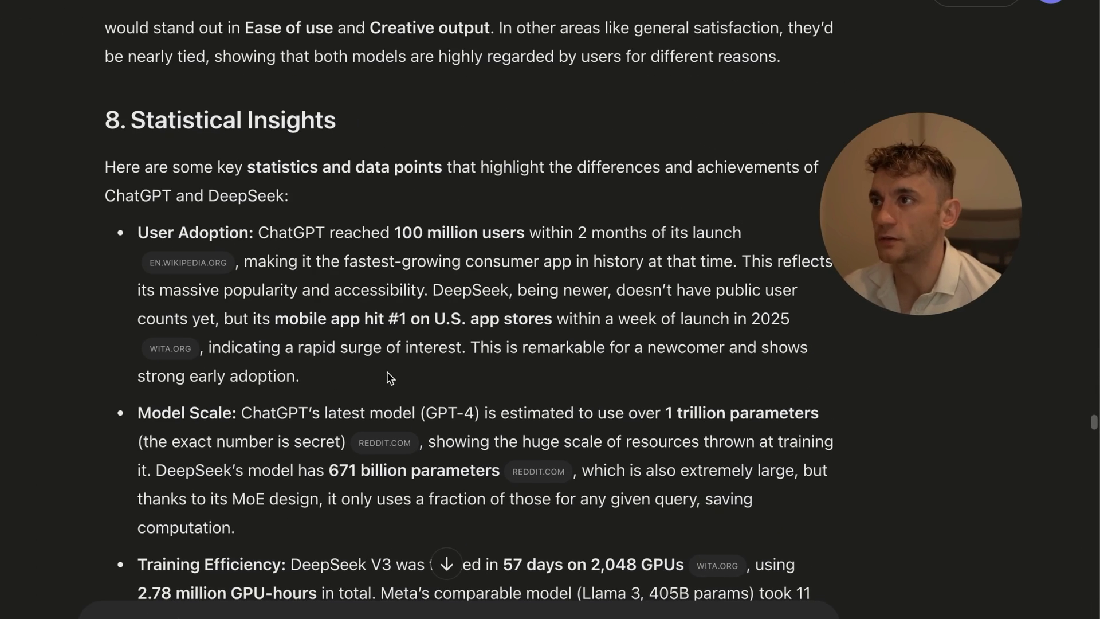
{"action": "scroll", "coordinate": [440, 286], "scroll_direction": "down", "scroll_amount": 1}
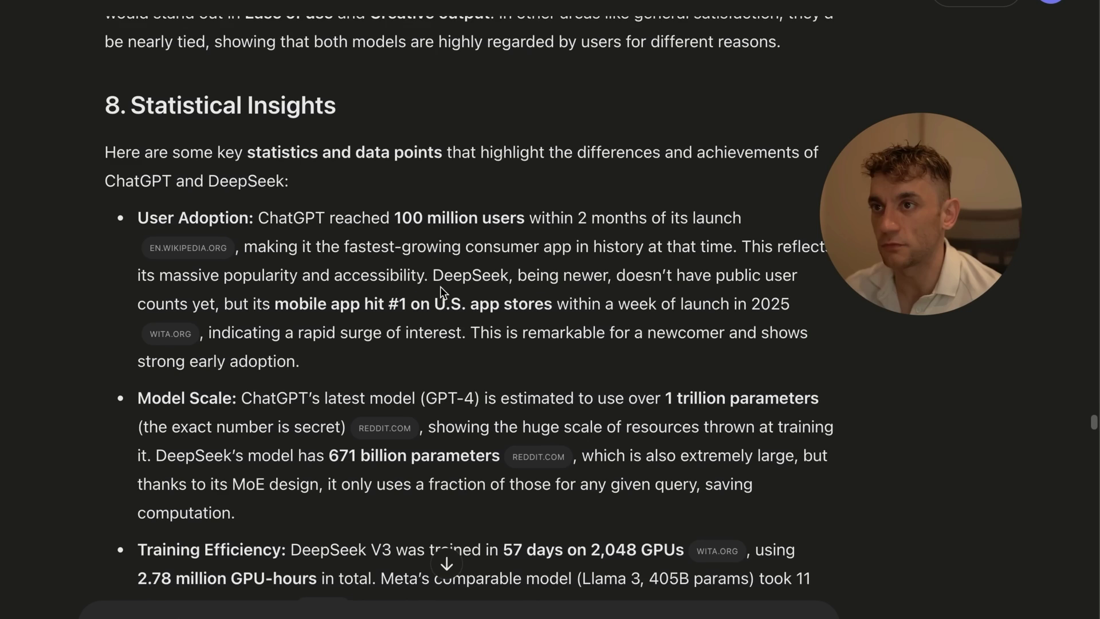
{"action": "scroll", "coordinate": [497, 265], "scroll_direction": "down", "scroll_amount": 1}
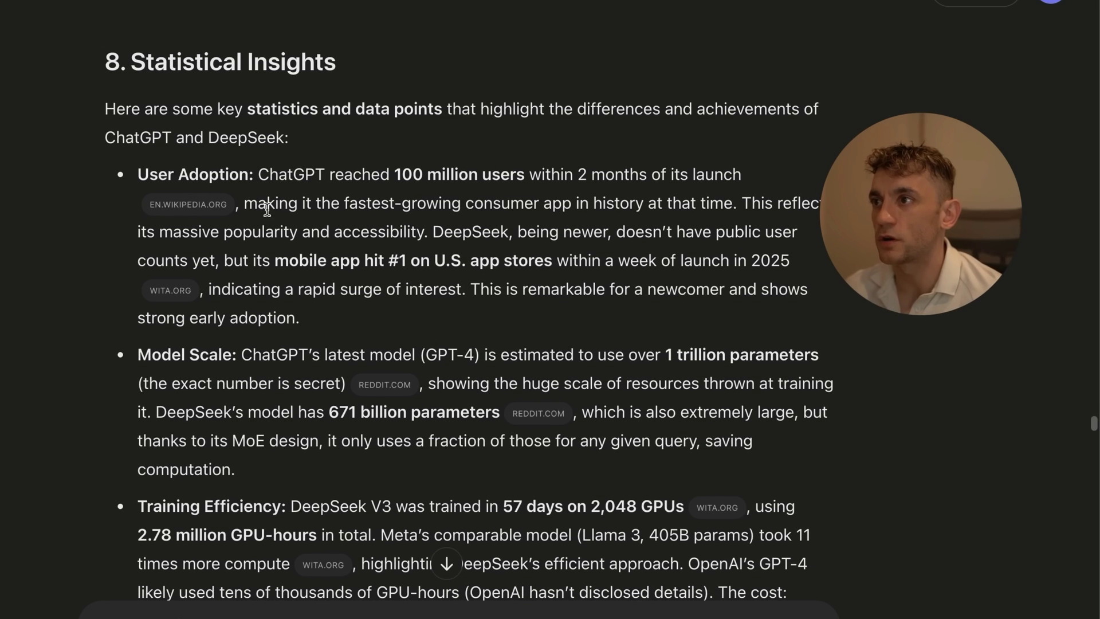
{"action": "scroll", "coordinate": [303, 373], "scroll_direction": "down", "scroll_amount": 4}
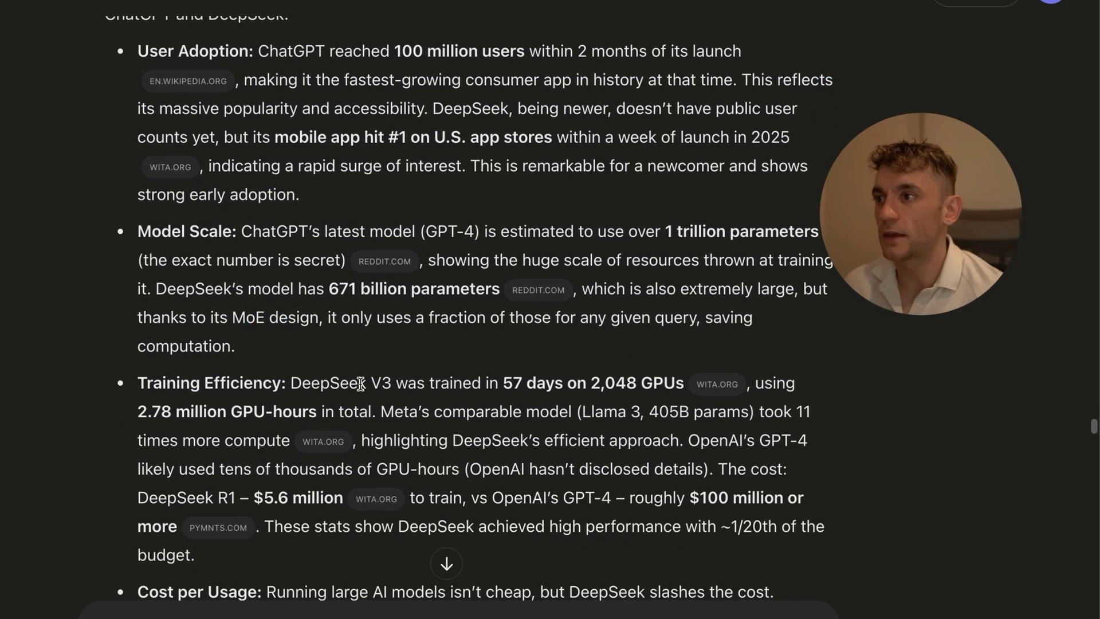
{"action": "key", "text": "super+a"}
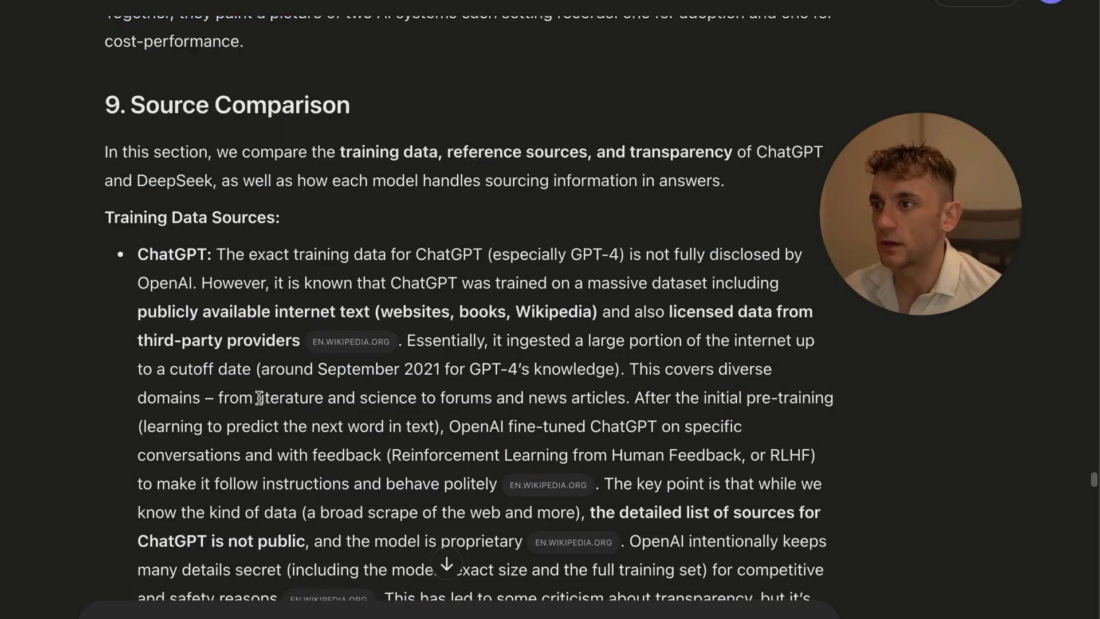
{"action": "scroll", "coordinate": [297, 320], "scroll_direction": "down", "scroll_amount": 3}
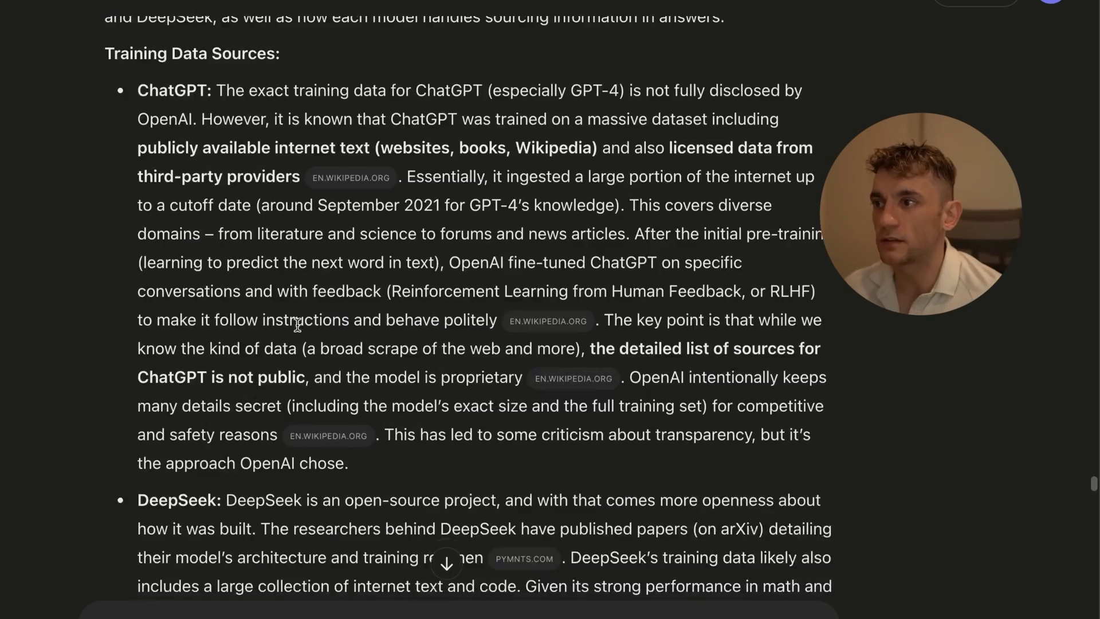
{"action": "scroll", "coordinate": [301, 337], "scroll_direction": "up", "scroll_amount": 15}
{"action": "scroll", "coordinate": [305, 319], "scroll_direction": "up", "scroll_amount": 20}
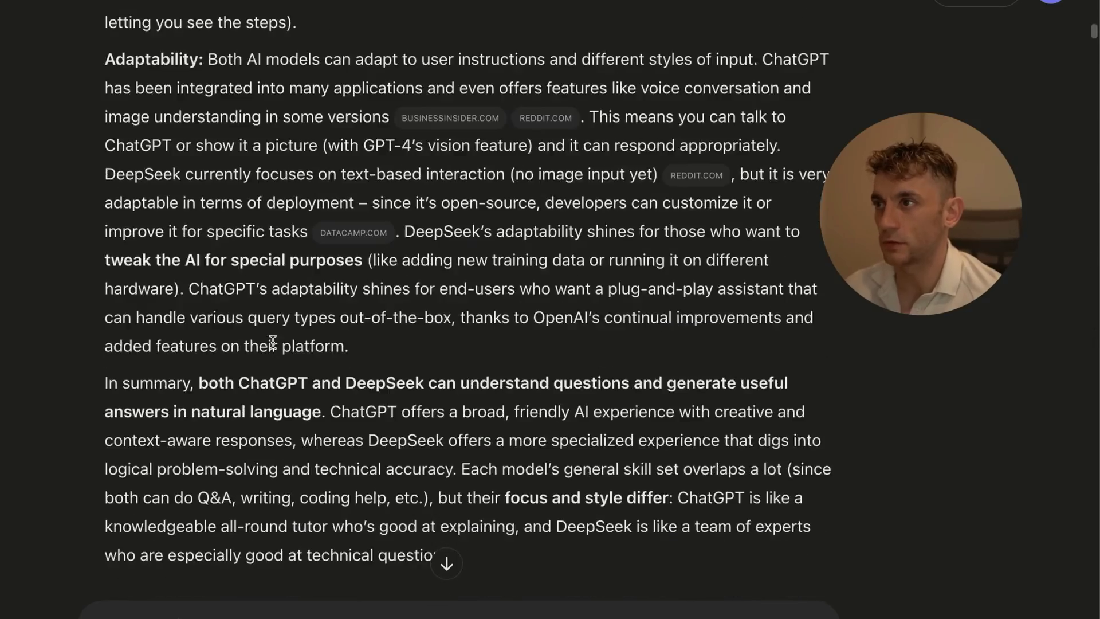
{"action": "scroll", "coordinate": [256, 319], "scroll_direction": "down", "scroll_amount": 5}
{"action": "scroll", "coordinate": [180, 480], "scroll_direction": "down", "scroll_amount": 10}
{"action": "scroll", "coordinate": [161, 166], "scroll_direction": "up", "scroll_amount": 8}
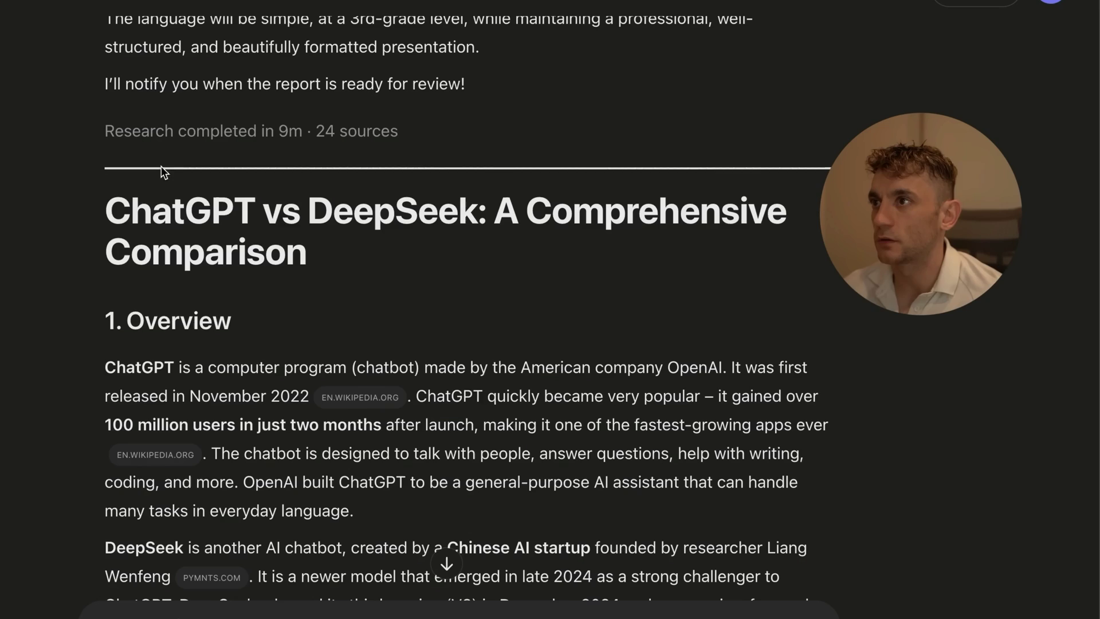
{"action": "triple_click", "coordinate": [117, 255]}
{"action": "scroll", "coordinate": [430, 481], "scroll_direction": "down", "scroll_amount": 20}
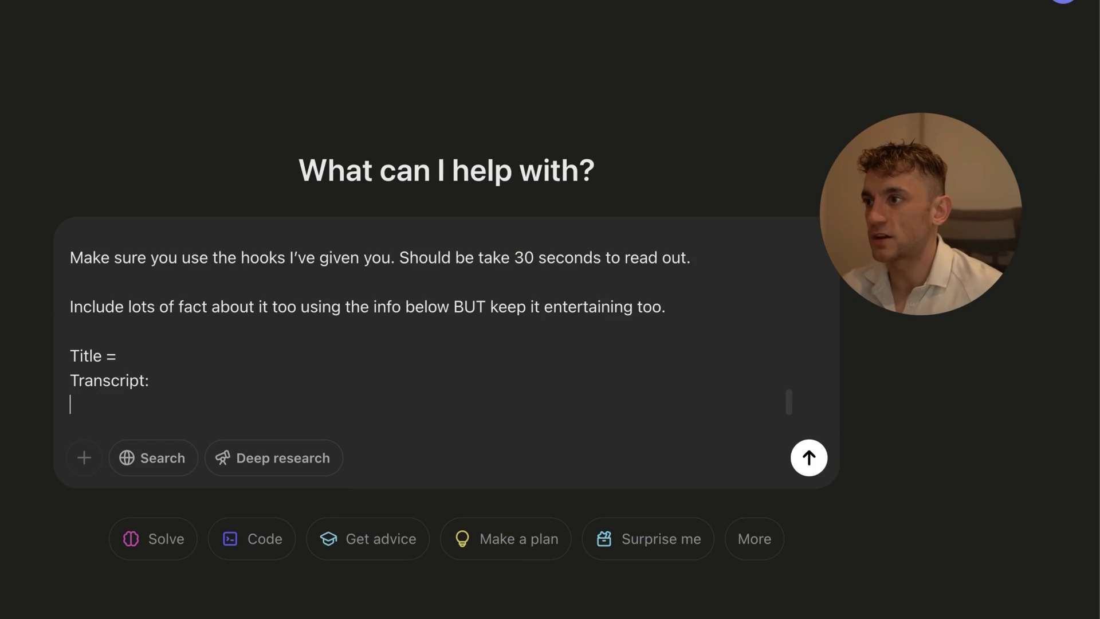
- Paste the copied report into the script-writing prompt and send it
{"action": "key", "text": "ctrl+v"}
{"action": "key", "text": "Return"}
{"action": "scroll", "coordinate": [361, 435], "scroll_direction": "down", "scroll_amount": 20}
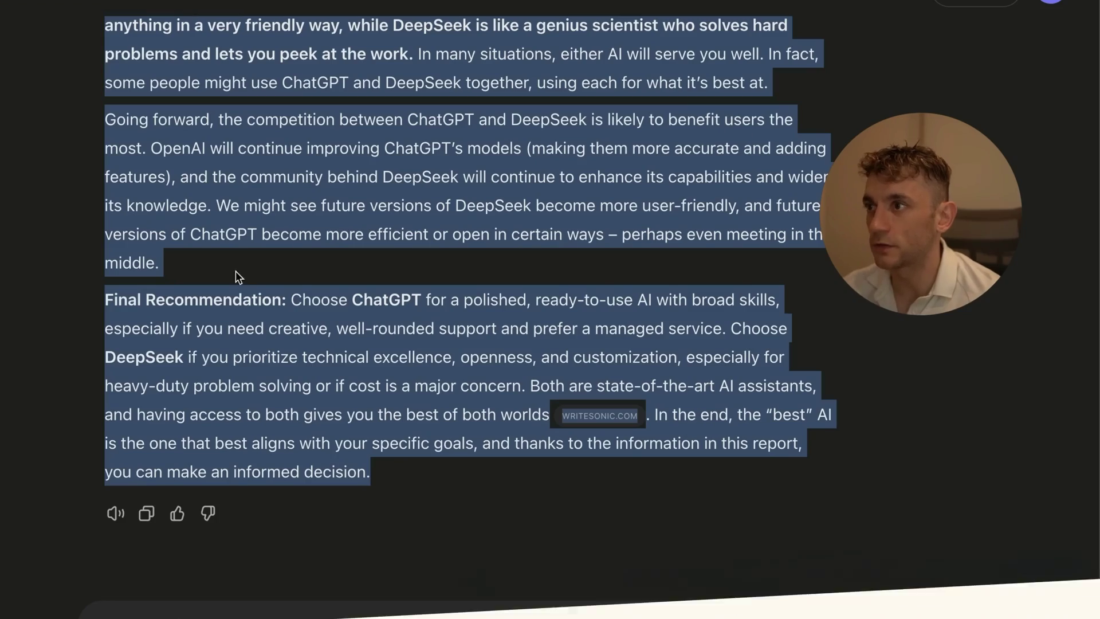
- Open the Final Recommendation's Writesonic source and select its cited paragraph on ChatGPT's user-friendliness
{"action": "left_click", "coordinate": [440, 469]}
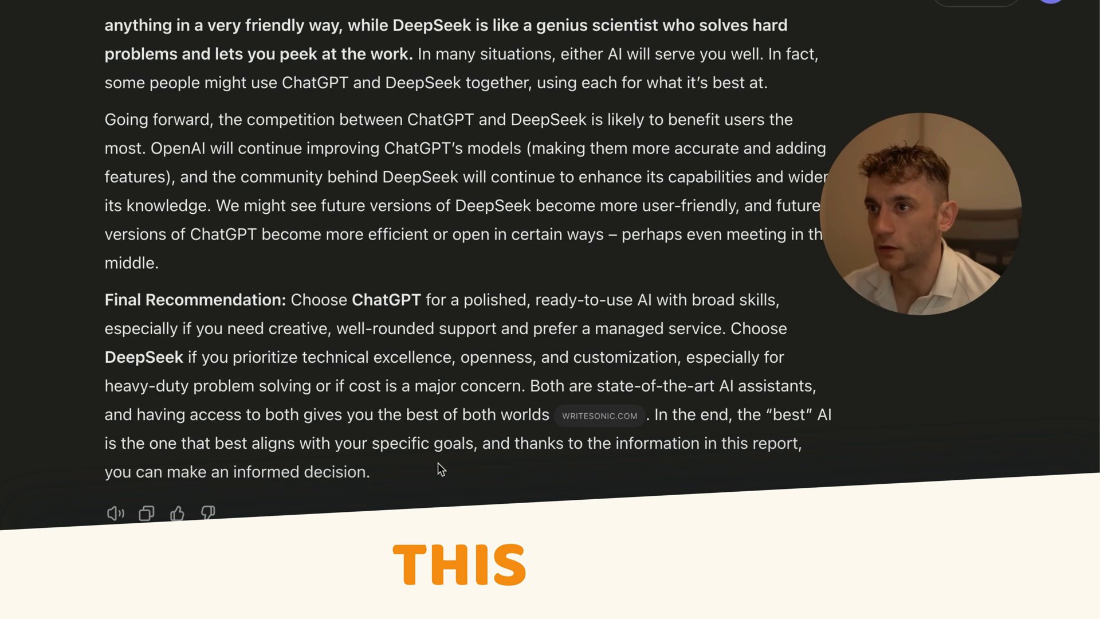
{"action": "left_click", "coordinate": [105, 292]}
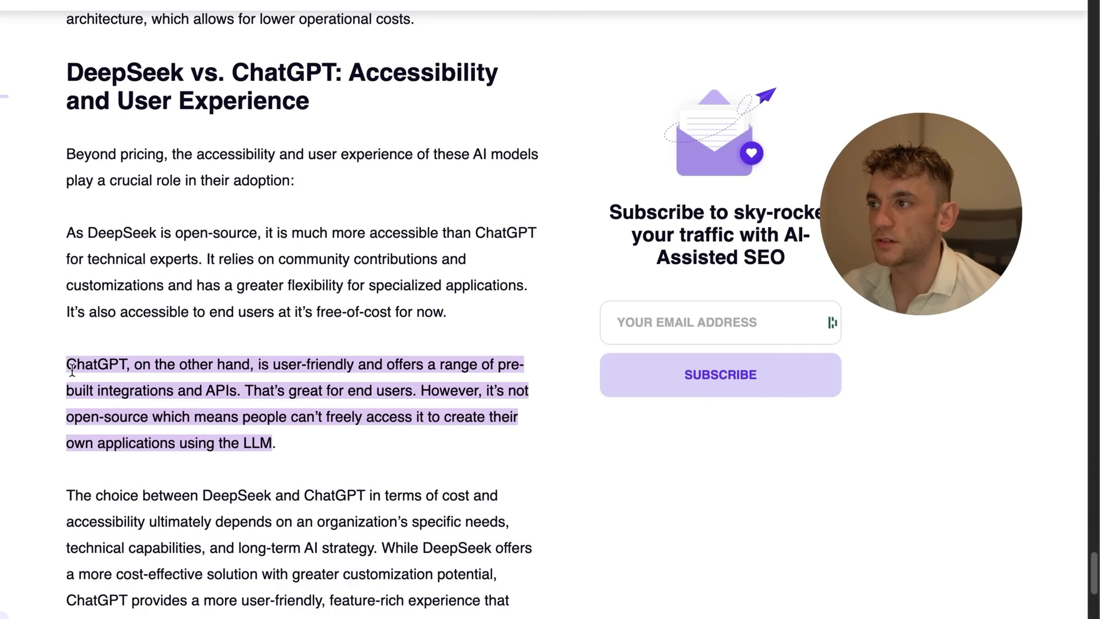
{"action": "left_click_drag", "start_coordinate": [67, 359], "coordinate": [310, 445]}
{"action": "left_click", "coordinate": [252, 401]}
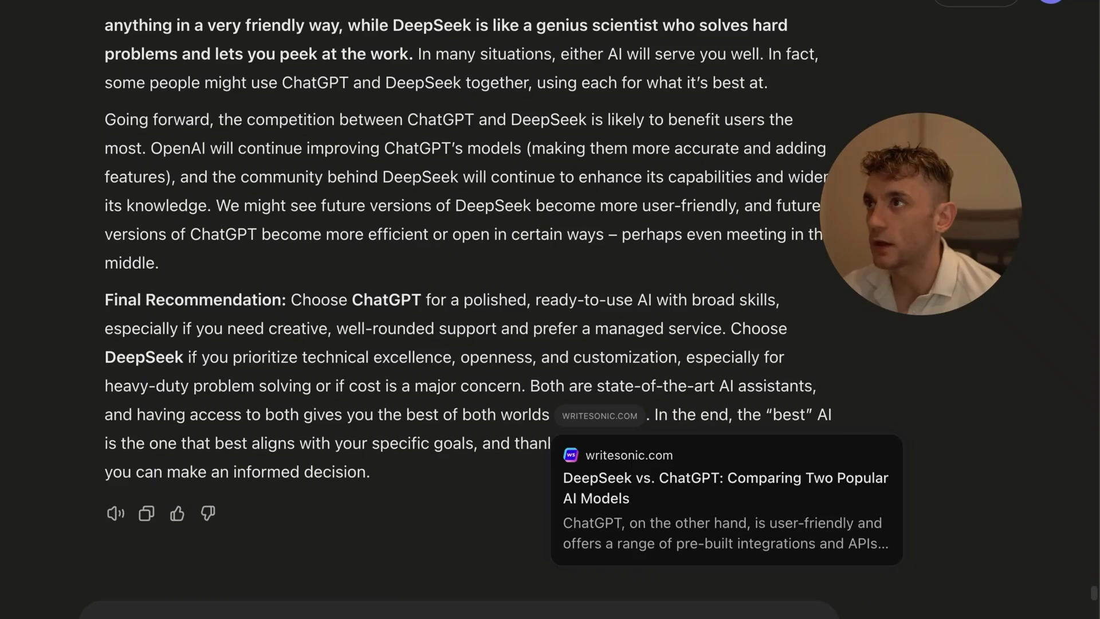
{"action": "scroll", "coordinate": [266, 487], "scroll_direction": "up", "scroll_amount": 15}
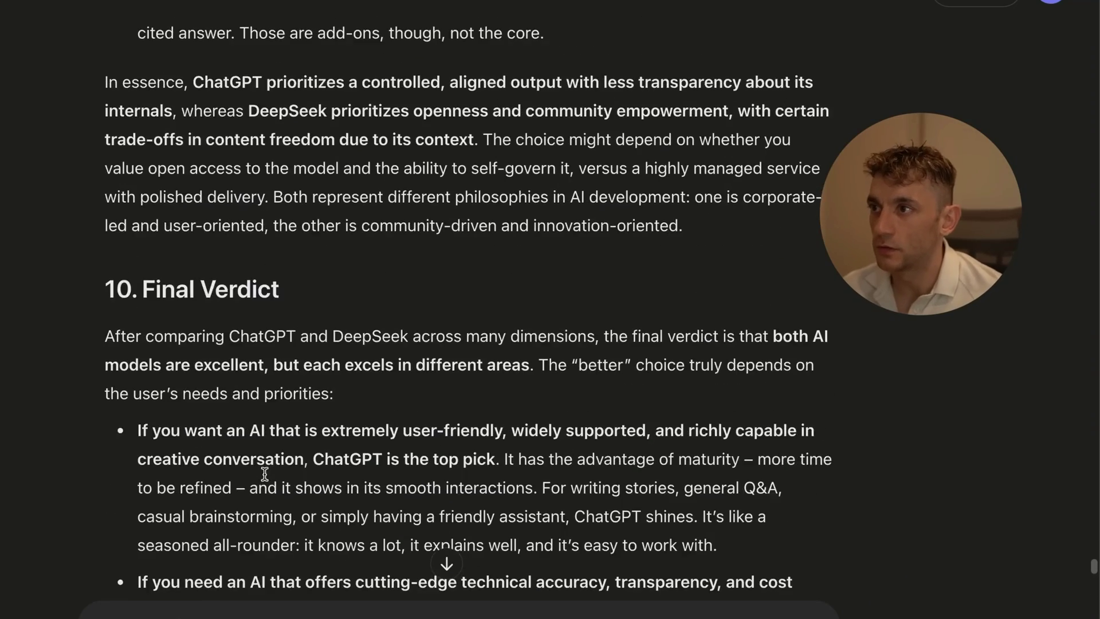
{"action": "scroll", "coordinate": [266, 487], "scroll_direction": "up", "scroll_amount": 15}
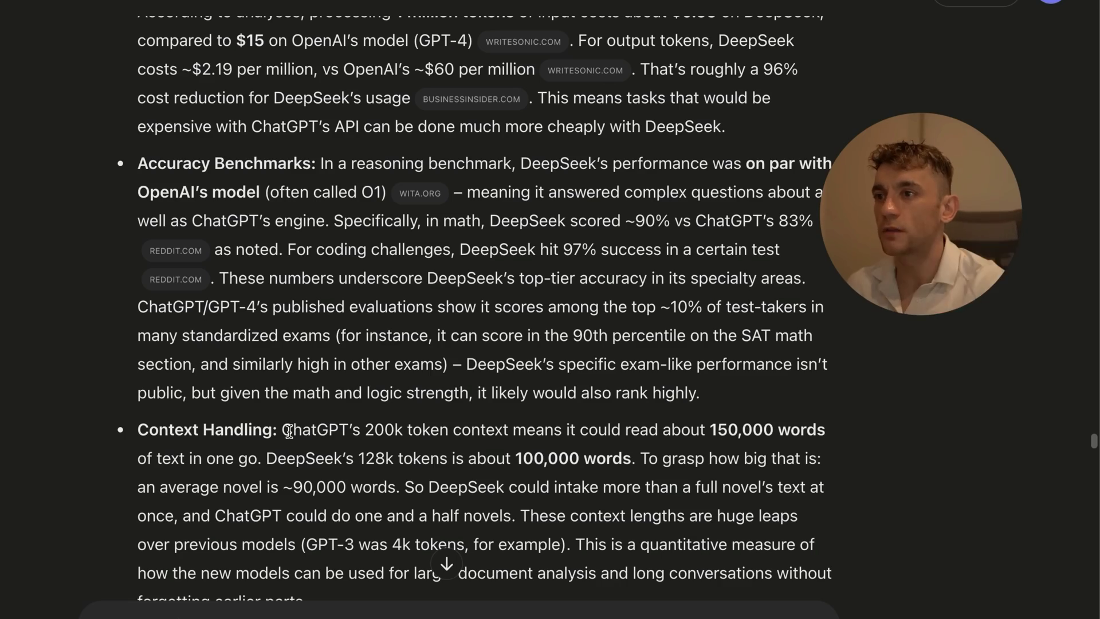
- Read 'References and Factual Sources in Answers', highlighting ChatGPT's uncited-sources bullet and NASA-quoting sentence
{"action": "scroll", "coordinate": [328, 508], "scroll_direction": "down", "scroll_amount": 15}
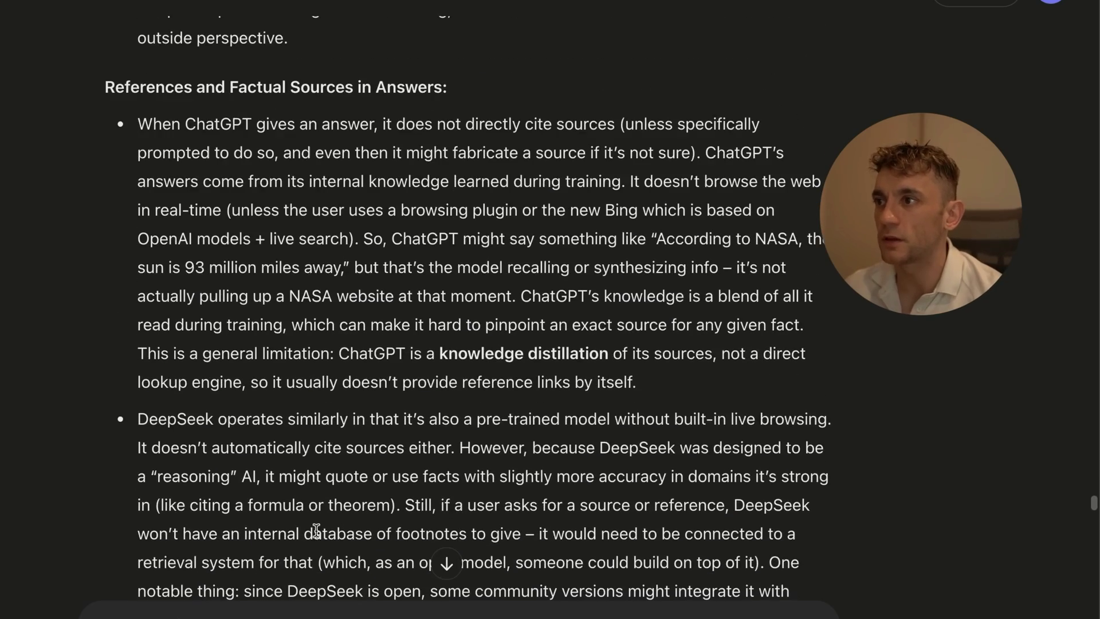
{"action": "scroll", "coordinate": [318, 542], "scroll_direction": "up", "scroll_amount": 5}
{"action": "scroll", "coordinate": [344, 555], "scroll_direction": "down", "scroll_amount": 4}
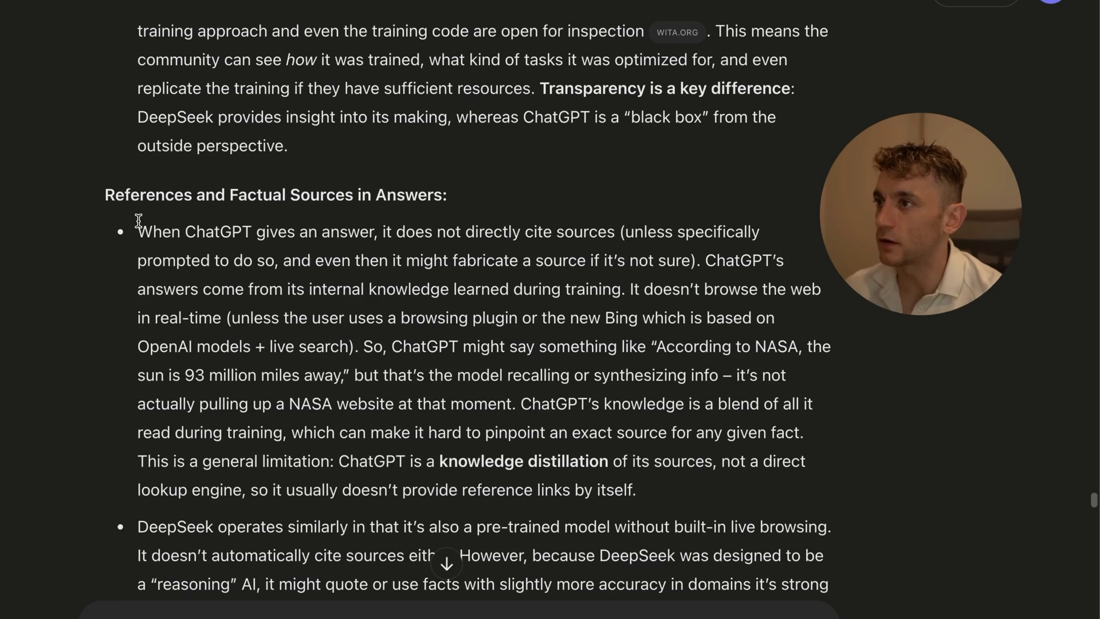
{"action": "left_click_drag", "start_coordinate": [138, 220], "coordinate": [756, 494]}
{"action": "left_click", "coordinate": [563, 434]}
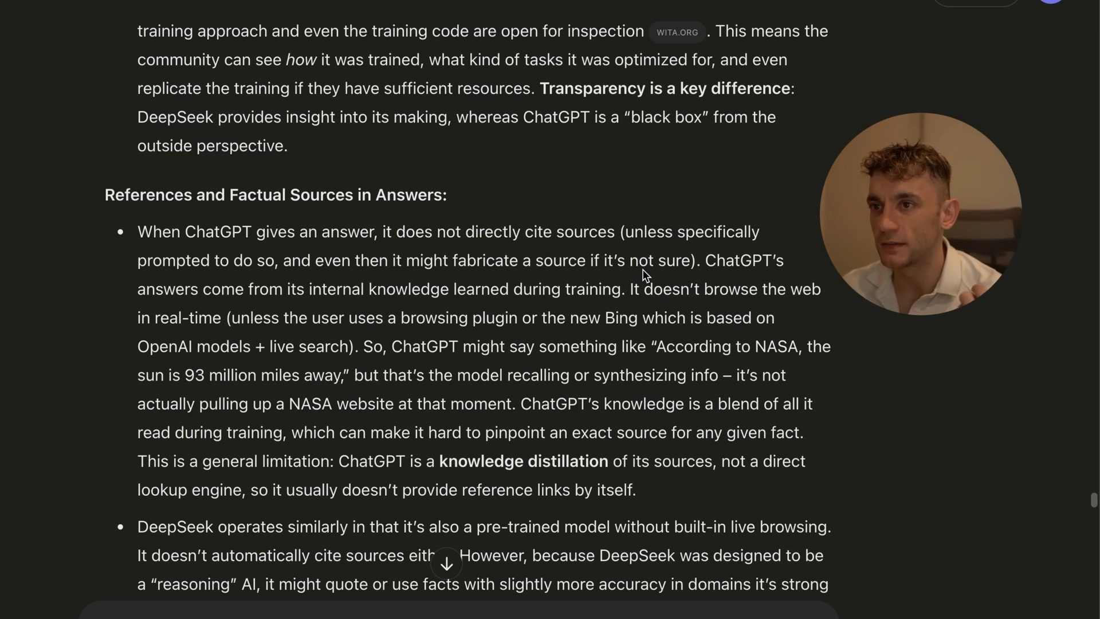
{"action": "left_click_drag", "start_coordinate": [105, 194], "coordinate": [466, 209]}
{"action": "left_click", "coordinate": [327, 304]}
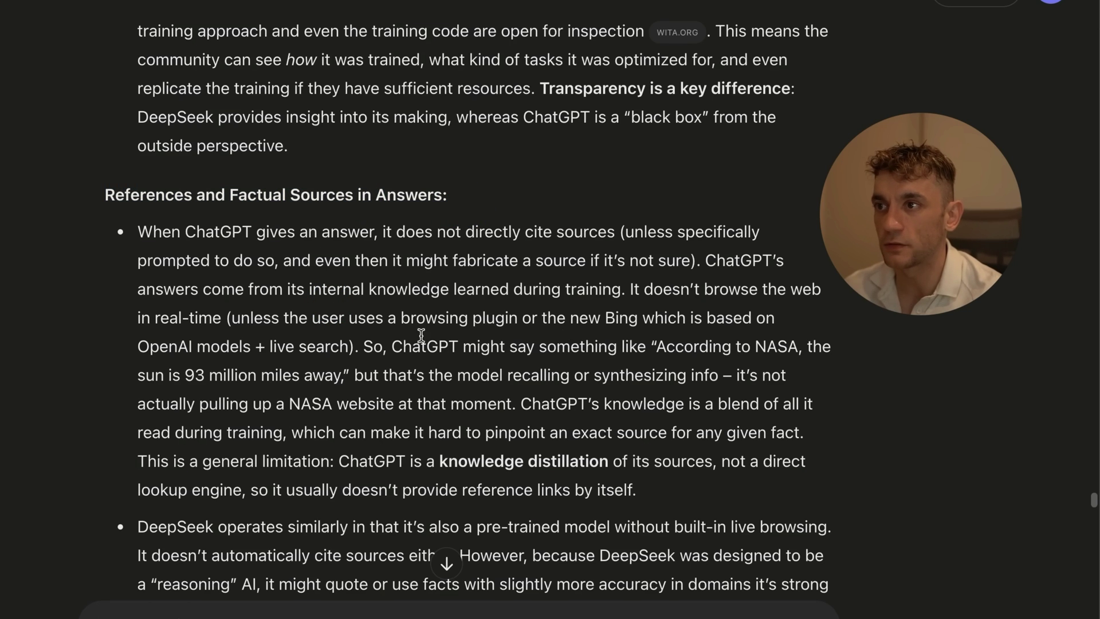
{"action": "left_click_drag", "start_coordinate": [357, 348], "coordinate": [535, 422]}
- Read the DeepSeek paragraph on citing sources, then bring up the script reply ending with Version 3
{"action": "scroll", "coordinate": [287, 243], "scroll_direction": "down", "scroll_amount": 3}
{"action": "left_click_drag", "start_coordinate": [287, 243], "coordinate": [735, 247]}
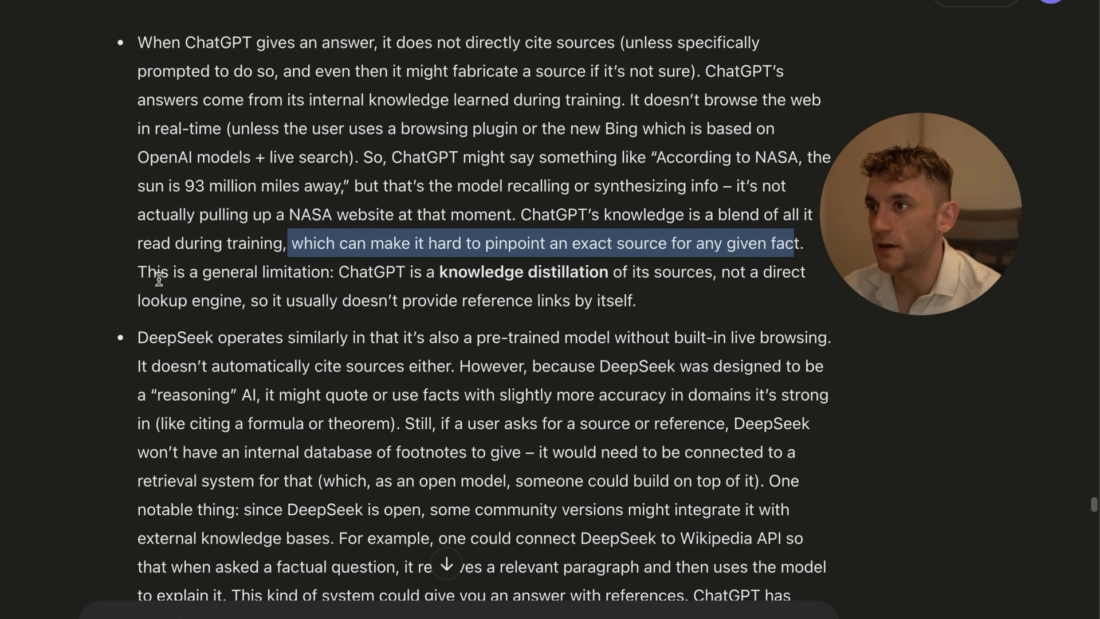
{"action": "left_click_drag", "start_coordinate": [149, 313], "coordinate": [853, 561]}
{"action": "scroll", "coordinate": [853, 561], "scroll_direction": "down", "scroll_amount": 3}
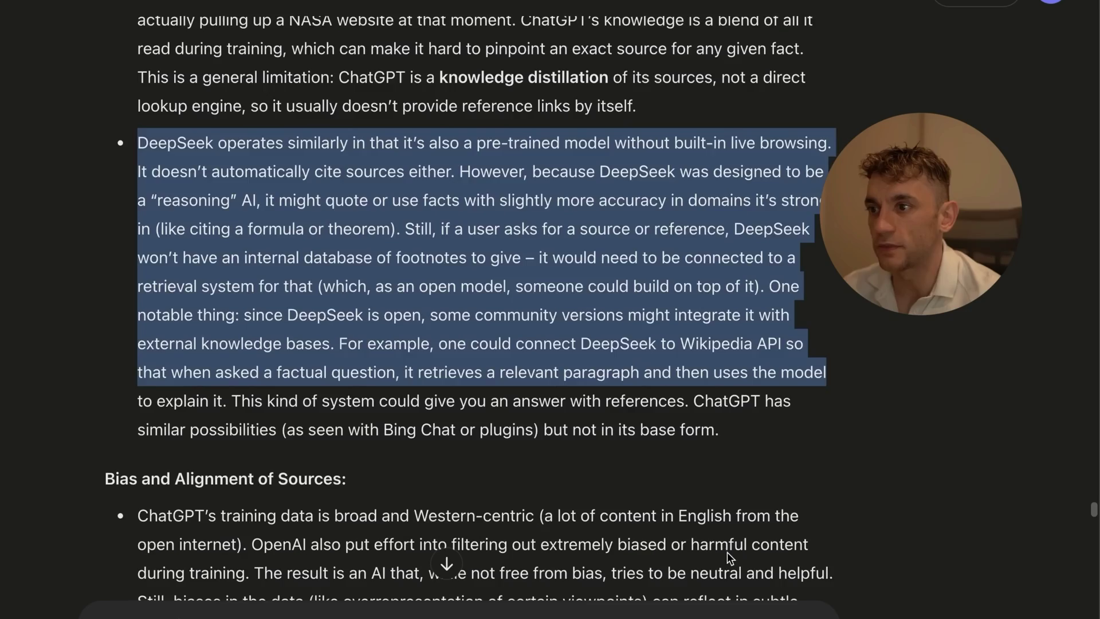
{"action": "left_click", "coordinate": [556, 421]}
{"action": "scroll", "coordinate": [556, 421], "scroll_direction": "up", "scroll_amount": 20}
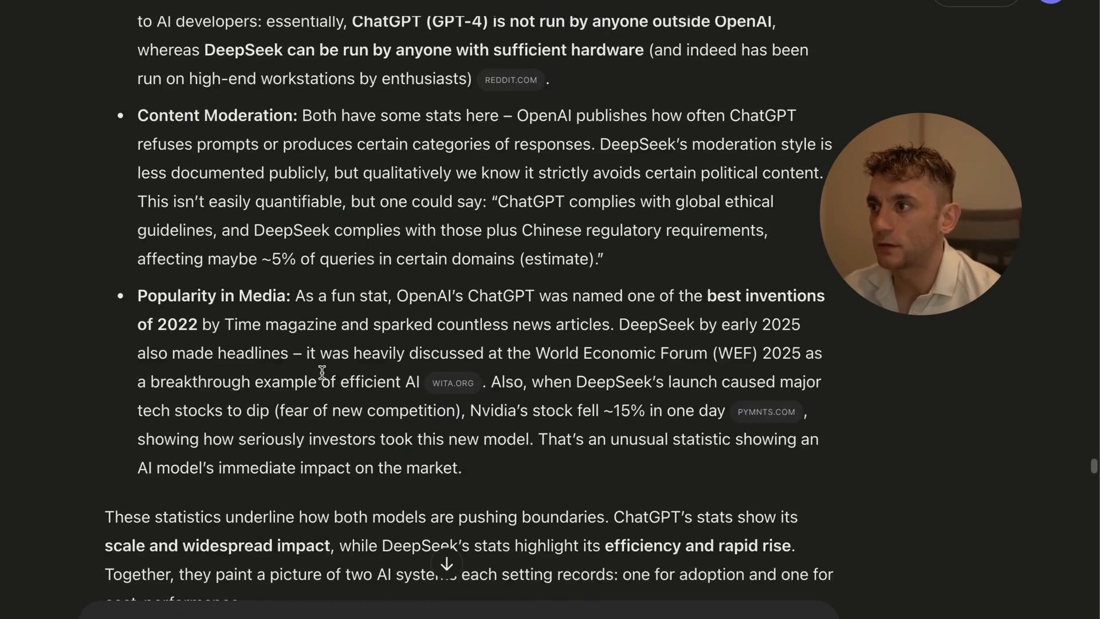
{"action": "scroll", "coordinate": [236, 462], "scroll_direction": "up", "scroll_amount": 20}
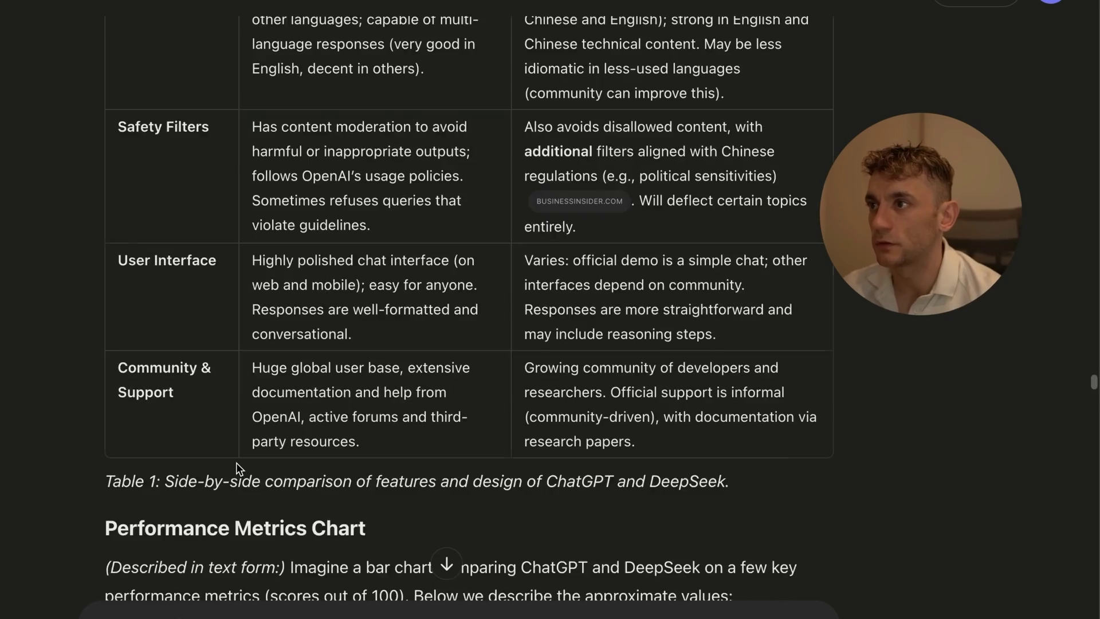
{"action": "scroll", "coordinate": [236, 462], "scroll_direction": "up", "scroll_amount": 15}
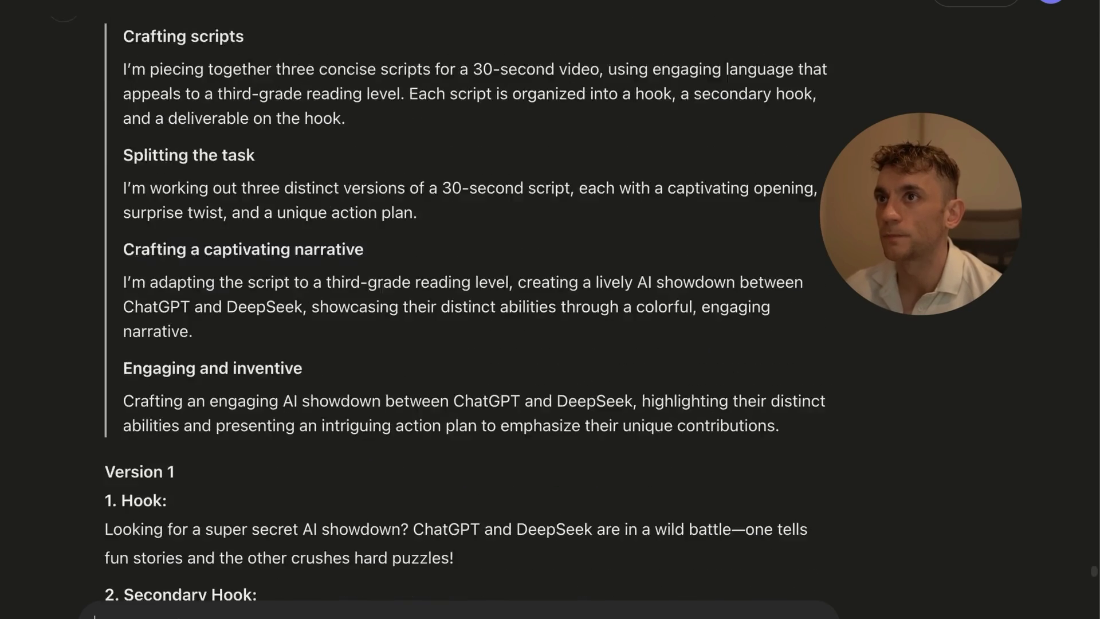
{"action": "scroll", "coordinate": [458, 286], "scroll_direction": "down", "scroll_amount": 10}
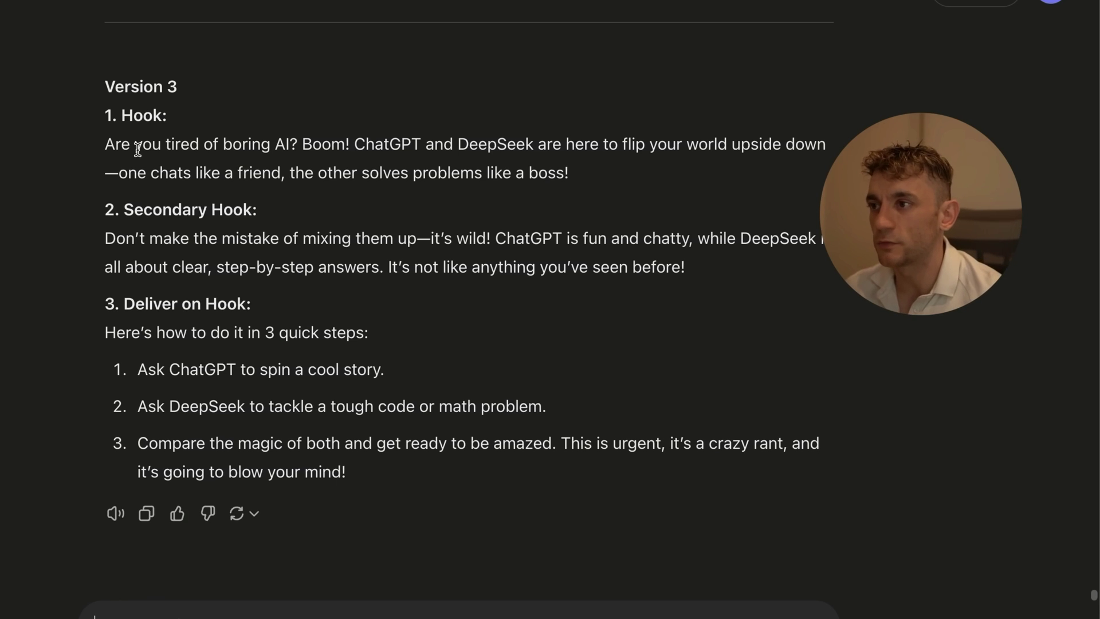
{"action": "mouse_move", "coordinate": [880, 282]}
{"action": "left_click_drag", "start_coordinate": [879, 281], "coordinate": [894, 553]}
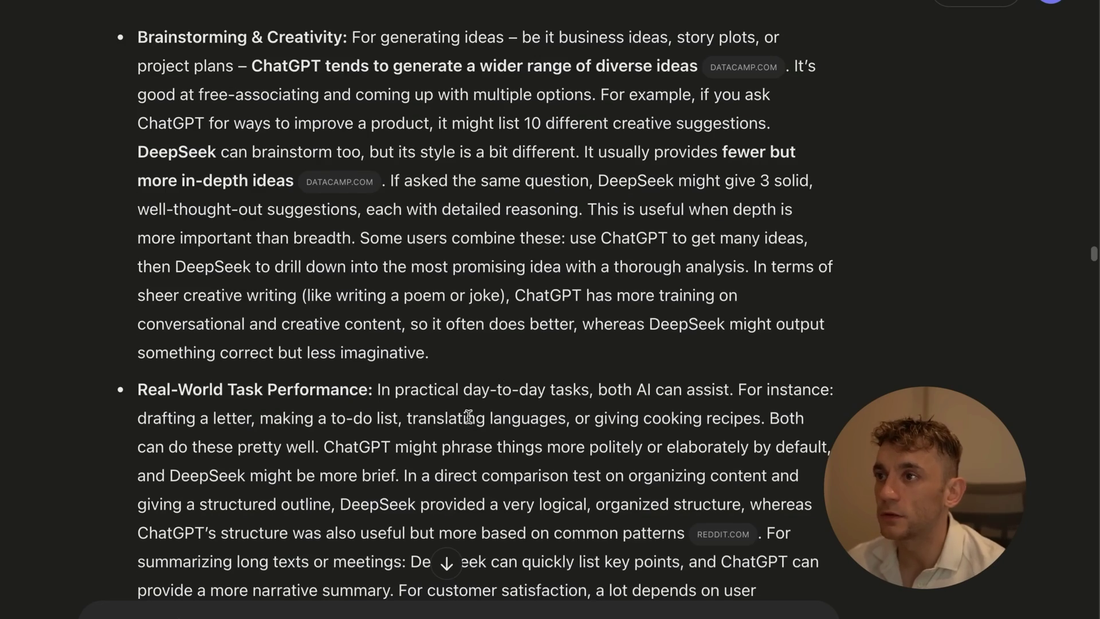
{"action": "scroll", "coordinate": [550, 309], "scroll_direction": "down", "scroll_amount": 10}
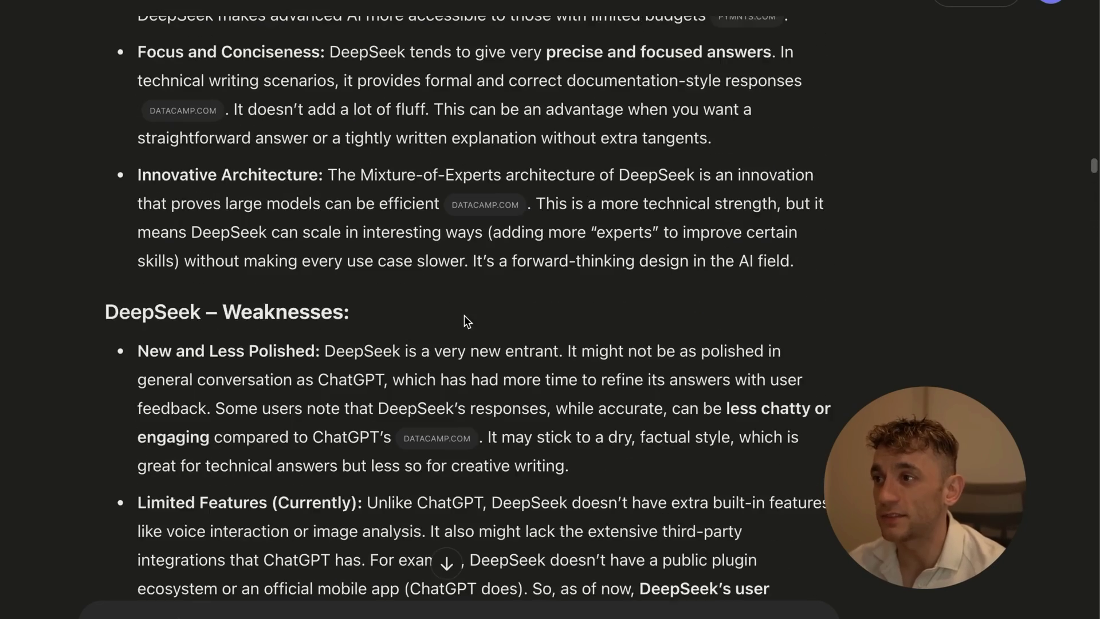
{"action": "scroll", "coordinate": [467, 320], "scroll_direction": "up", "scroll_amount": 15}
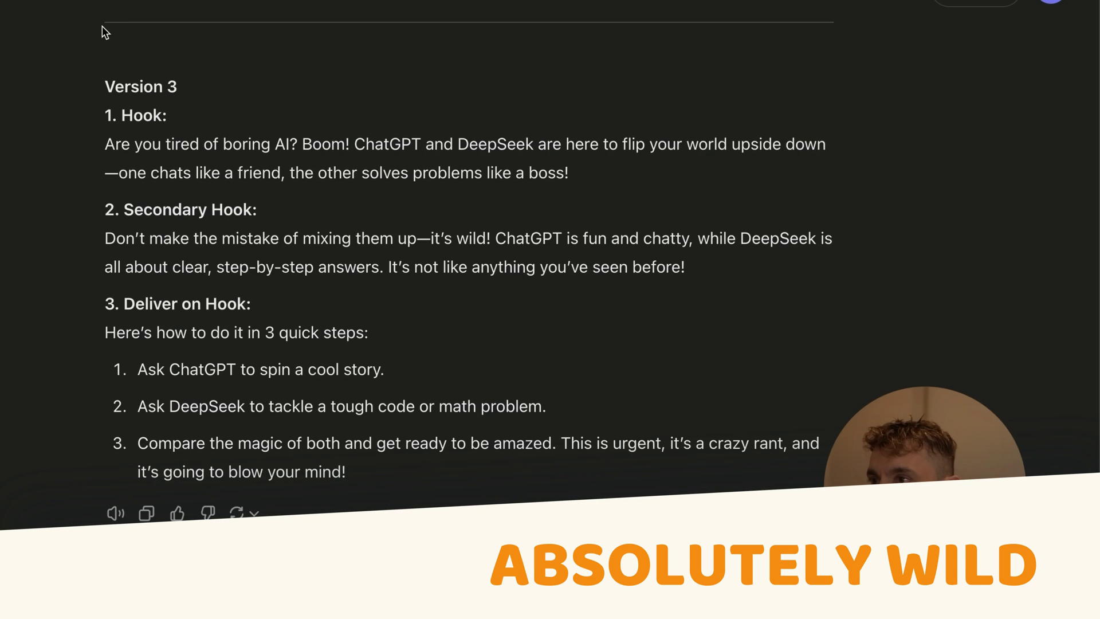
{"action": "left_click_drag", "start_coordinate": [102, 26], "coordinate": [578, 484]}
{"action": "left_click", "coordinate": [158, 29]}
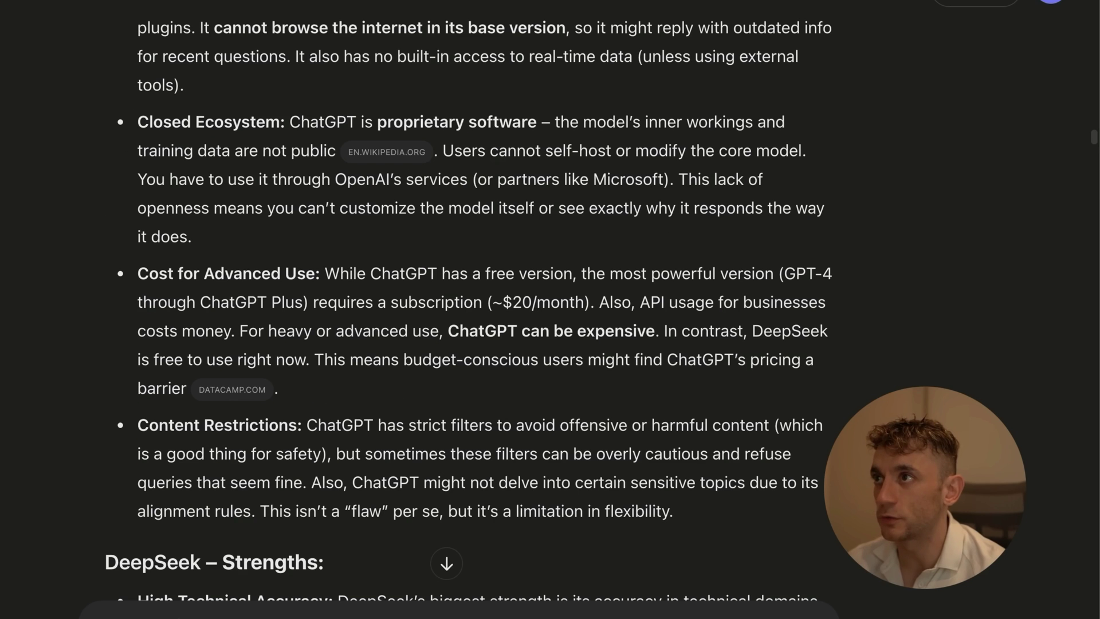
{"action": "scroll", "coordinate": [435, 407], "scroll_direction": "up", "scroll_amount": 5}
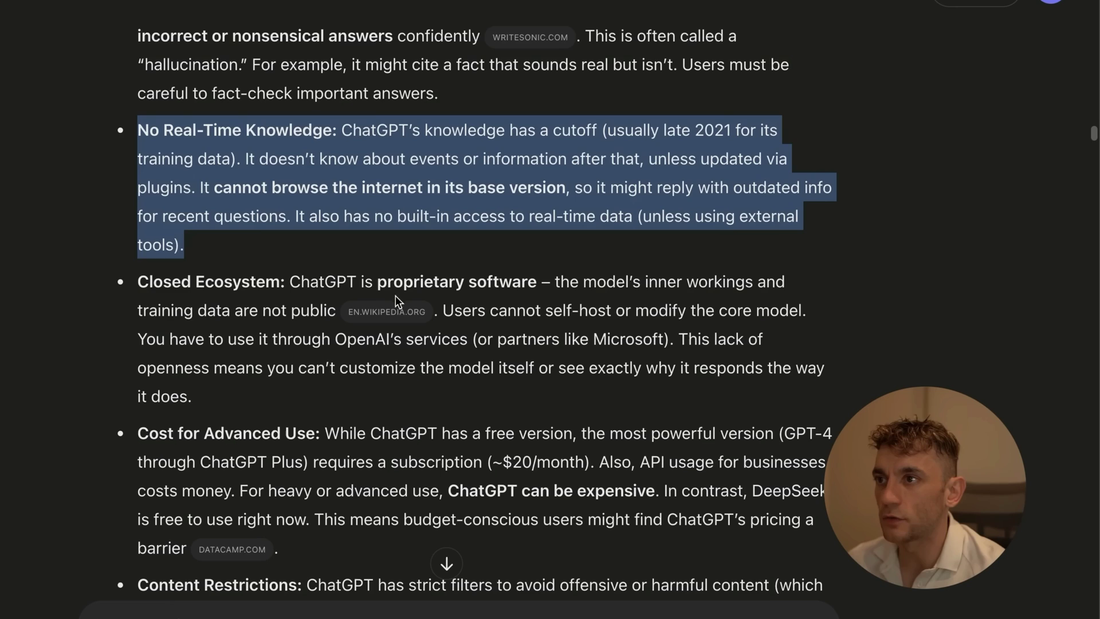
{"action": "left_click_drag", "start_coordinate": [380, 283], "coordinate": [542, 281]}
{"action": "left_click", "coordinate": [541, 281]}
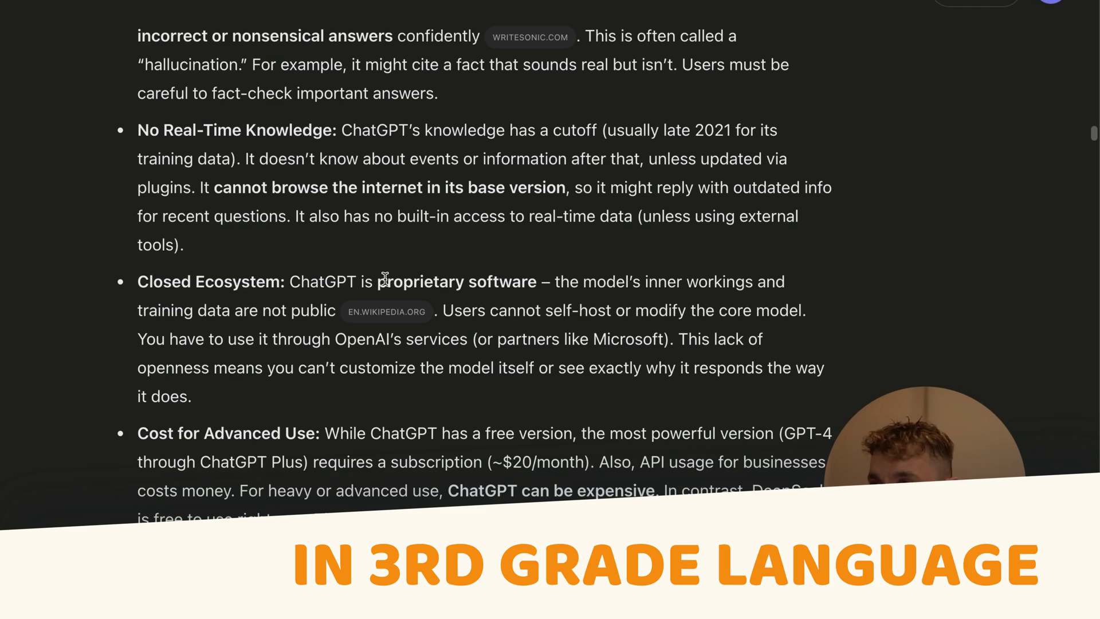
{"action": "left_click_drag", "start_coordinate": [380, 279], "coordinate": [550, 282]}
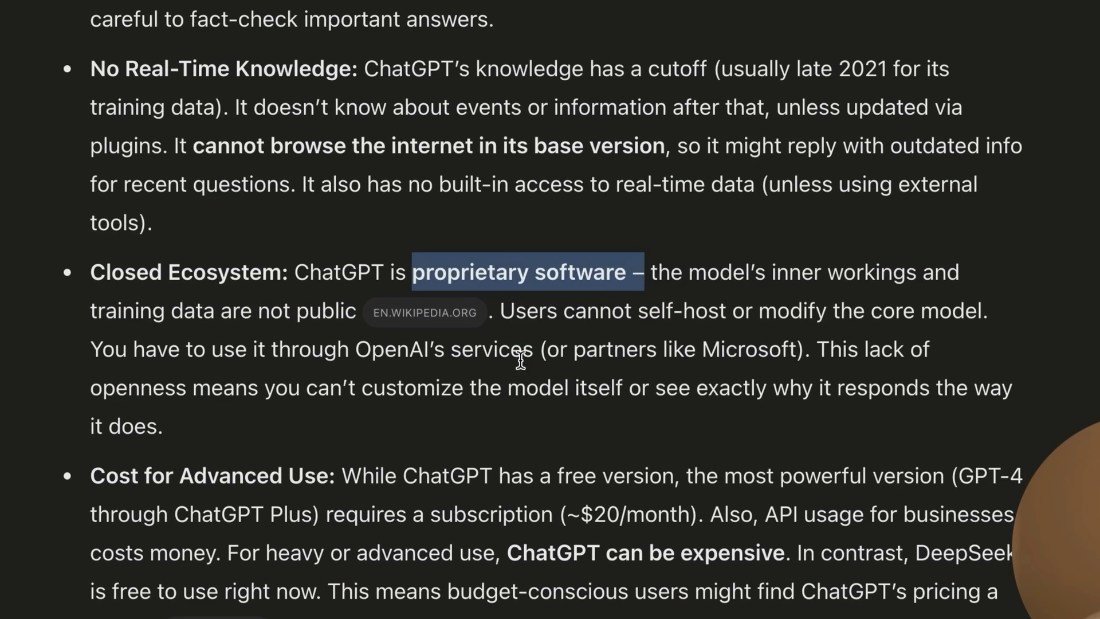
{"action": "left_click", "coordinate": [644, 324]}
{"action": "scroll", "coordinate": [644, 325], "scroll_direction": "up", "scroll_amount": 20}
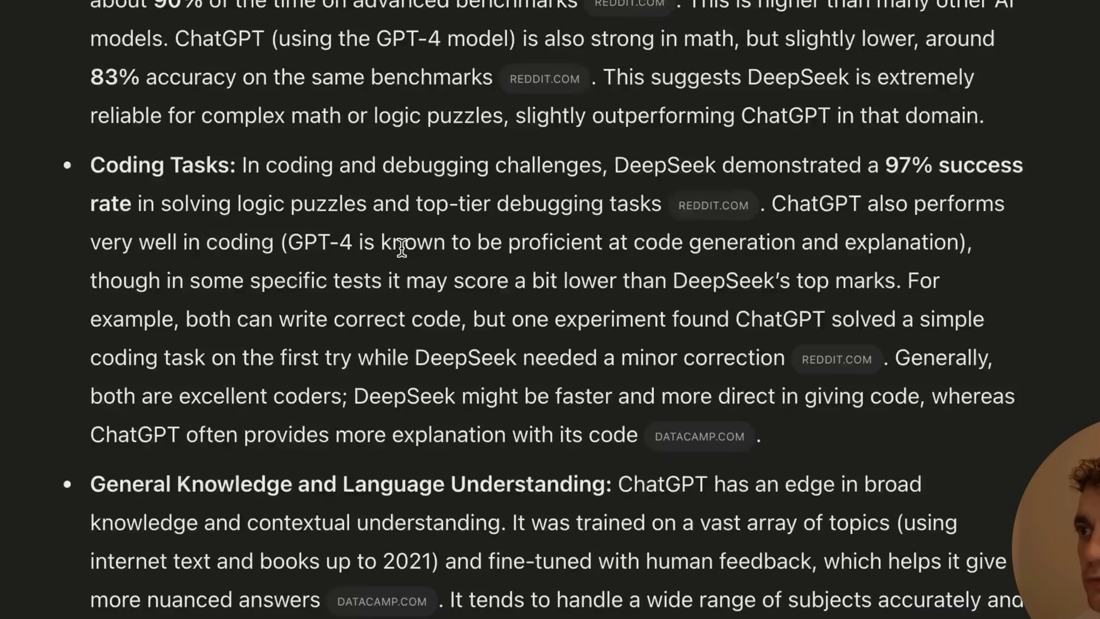
{"action": "left_click", "coordinate": [70, 553]}
{"action": "scroll", "coordinate": [70, 552], "scroll_direction": "down", "scroll_amount": 20}
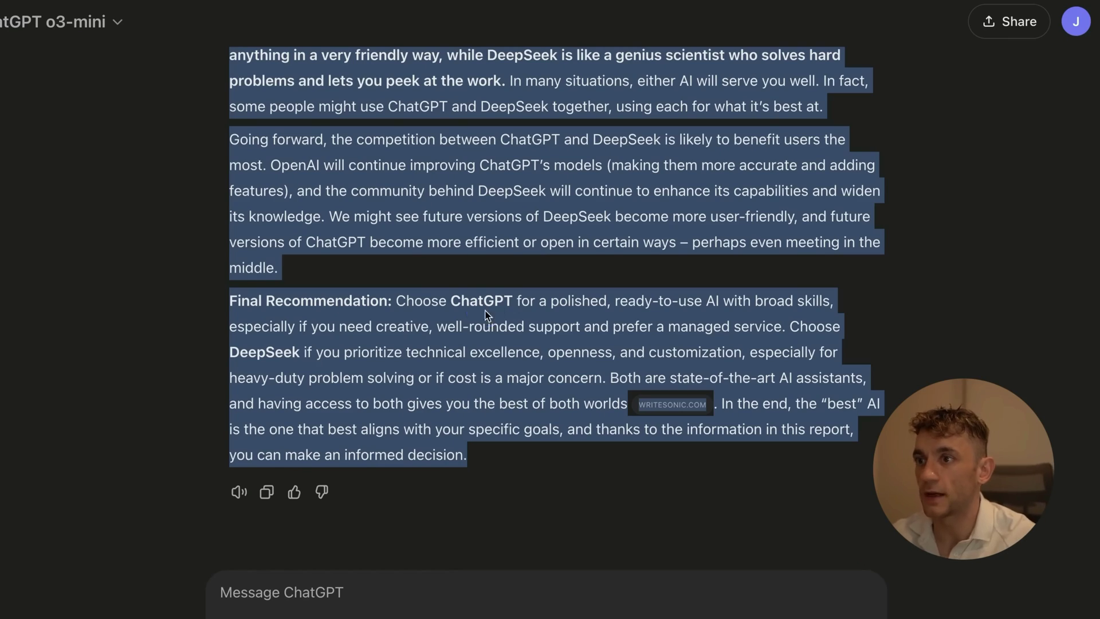
- Clear the report selection and narrow the ChatGPT window to leave room for Perplexity on the right
{"action": "left_click", "coordinate": [389, 475]}
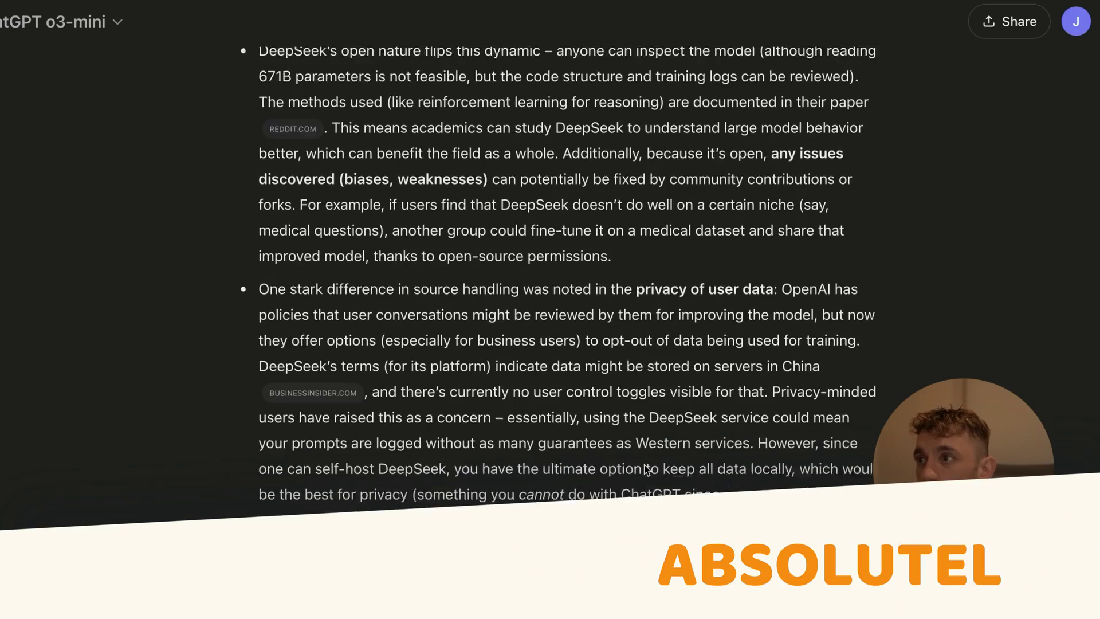
{"action": "scroll", "coordinate": [596, 393], "scroll_direction": "down", "scroll_amount": 20}
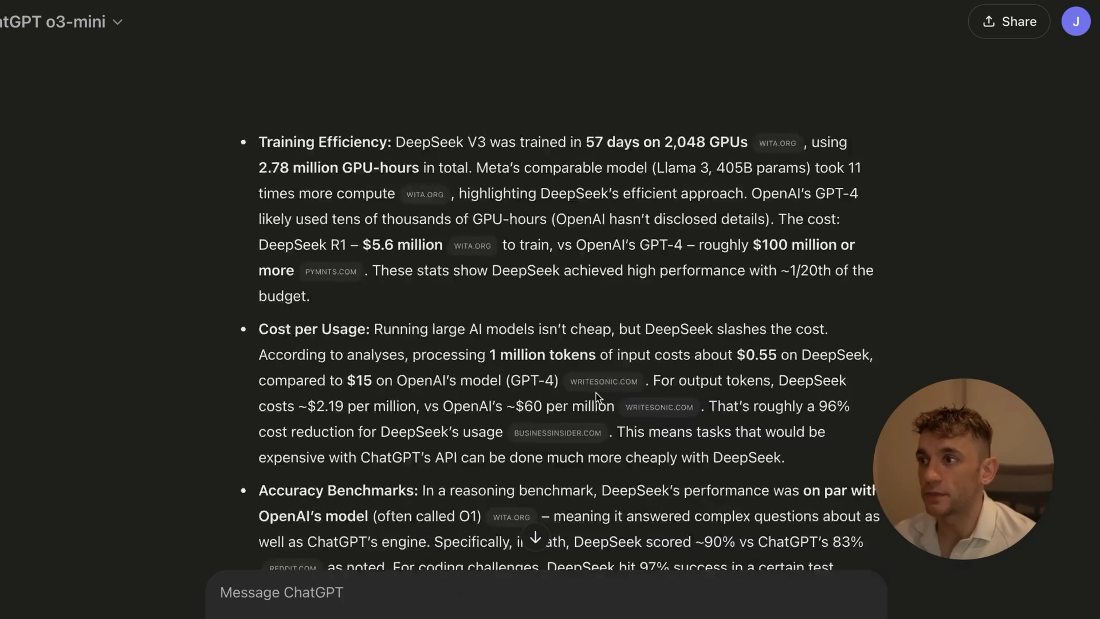
{"action": "scroll", "coordinate": [596, 393], "scroll_direction": "down", "scroll_amount": 2}
{"action": "scroll", "coordinate": [601, 391], "scroll_direction": "up", "scroll_amount": 6}
{"action": "scroll", "coordinate": [607, 390], "scroll_direction": "down", "scroll_amount": 20}
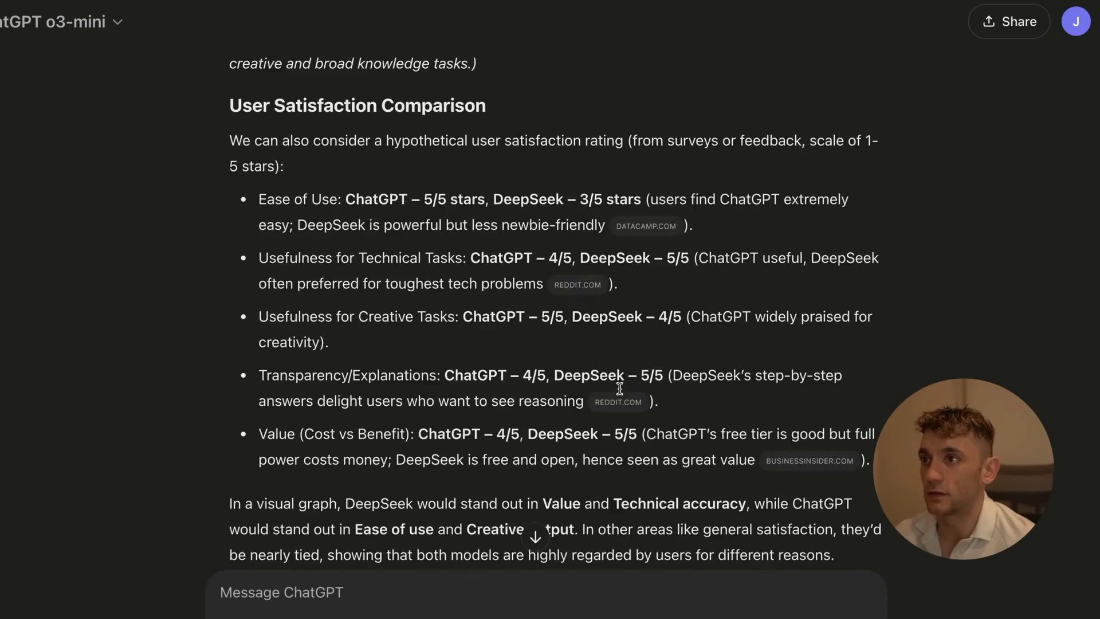
{"action": "scroll", "coordinate": [619, 388], "scroll_direction": "up", "scroll_amount": 5}
{"action": "scroll", "coordinate": [619, 388], "scroll_direction": "down", "scroll_amount": 8}
{"action": "scroll", "coordinate": [644, 416], "scroll_direction": "up", "scroll_amount": 4}
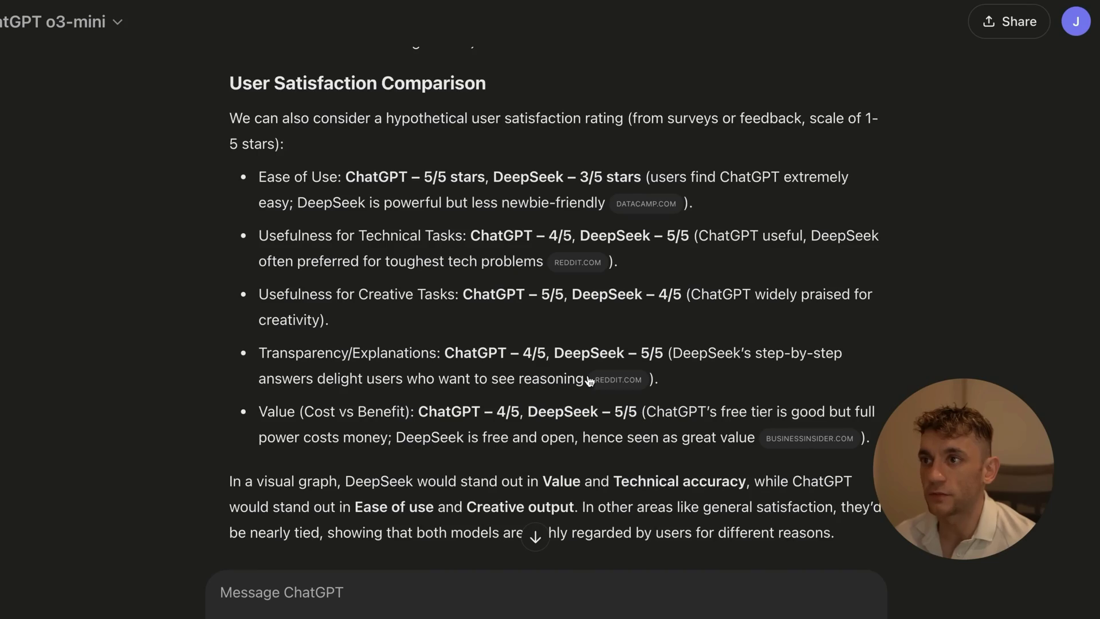
{"action": "left_click_drag", "start_coordinate": [981, 480], "coordinate": [976, 80]}
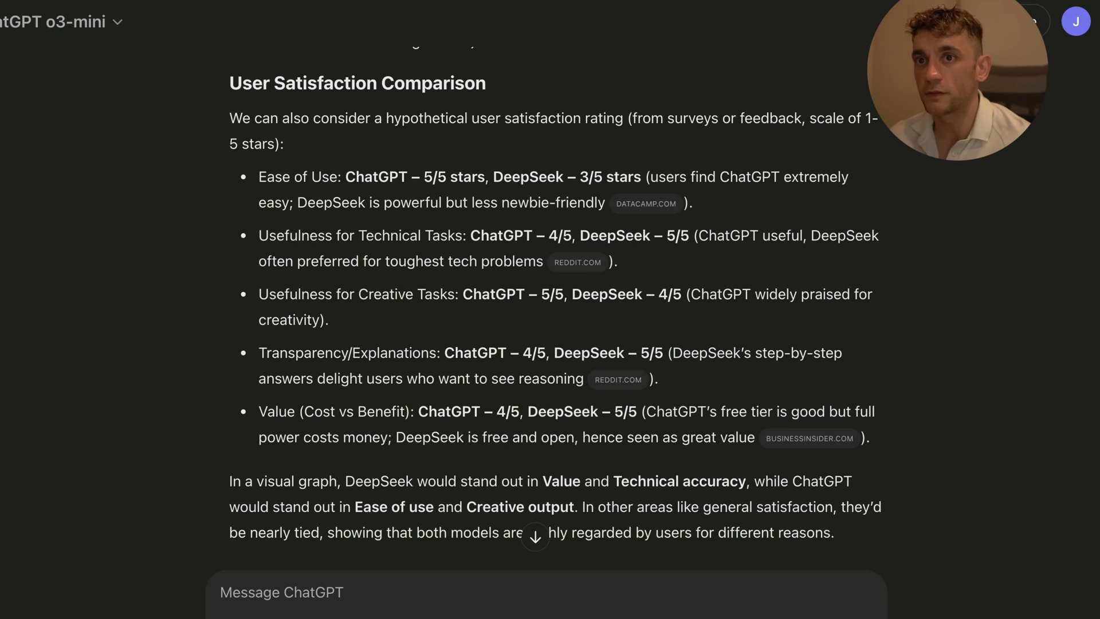
{"action": "left_click_drag", "start_coordinate": [1097, 184], "coordinate": [231, 309]}
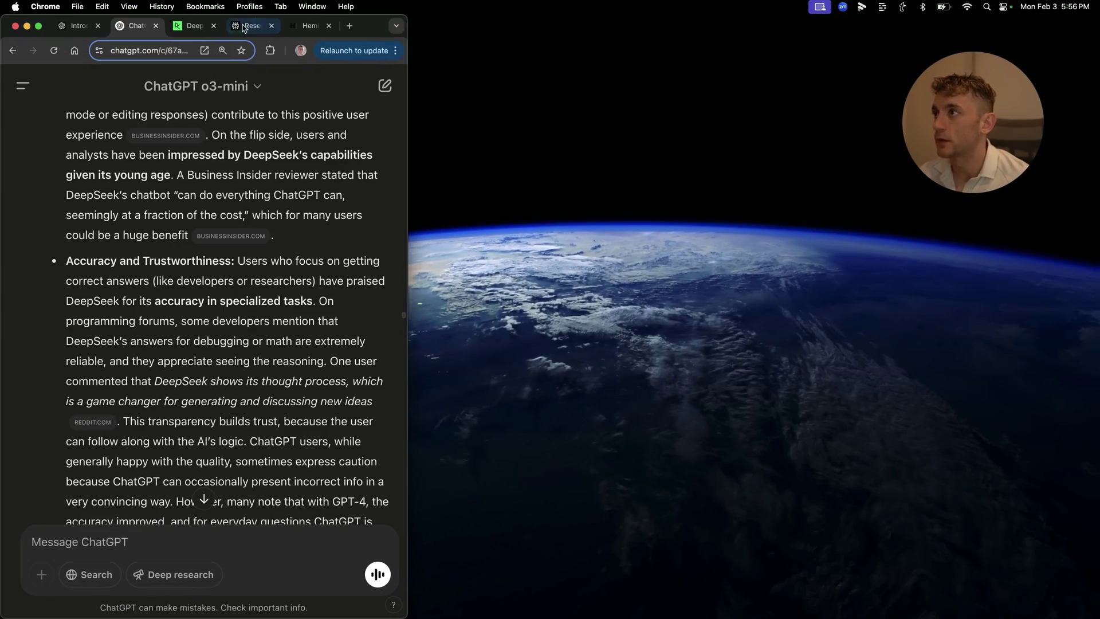
- Move Perplexity's answer into its own window, widen ChatGPT, and compare the two answers side by side
{"action": "left_click_drag", "start_coordinate": [244, 28], "coordinate": [636, 33]}
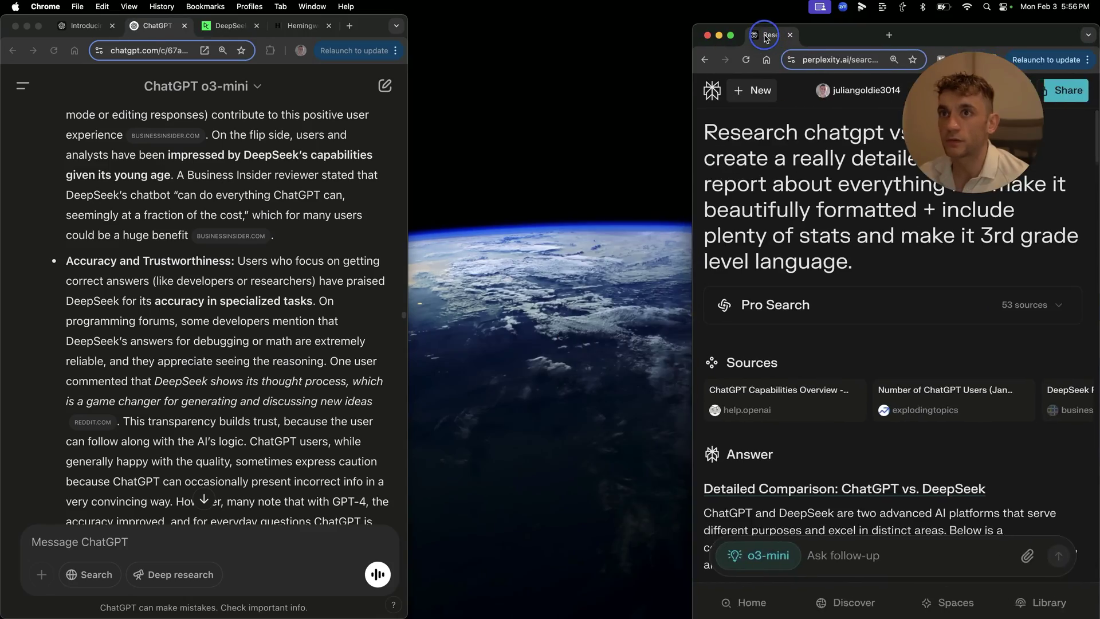
{"action": "left_click_drag", "start_coordinate": [406, 267], "coordinate": [562, 269]}
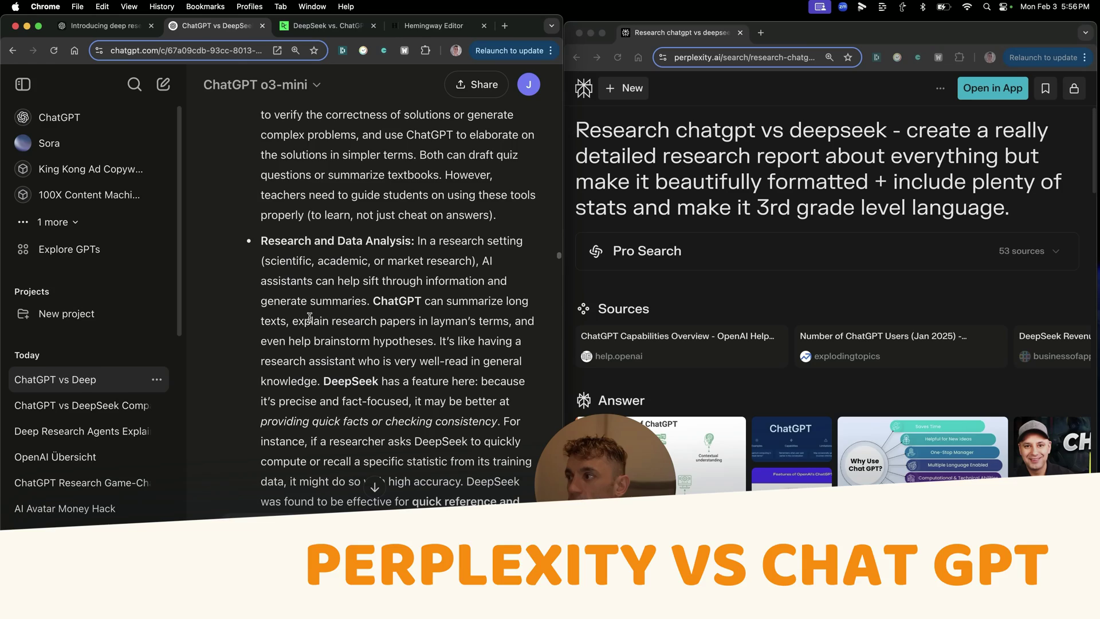
{"action": "scroll", "coordinate": [295, 311], "scroll_direction": "down", "scroll_amount": 20}
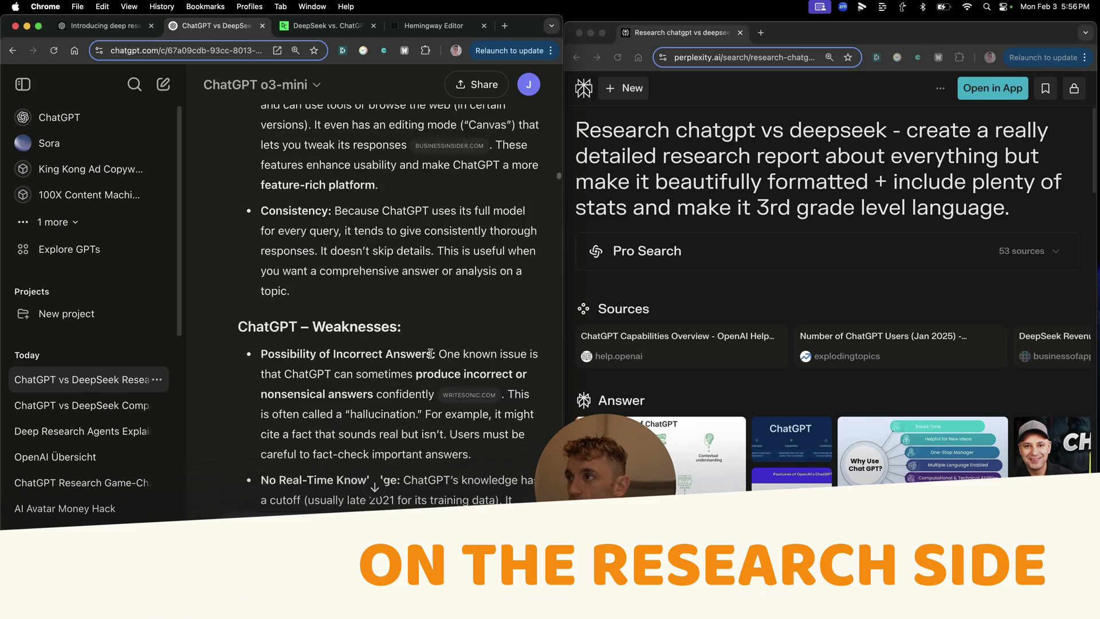
{"action": "scroll", "coordinate": [627, 304], "scroll_direction": "down", "scroll_amount": 8}
{"action": "scroll", "coordinate": [750, 344], "scroll_direction": "up", "scroll_amount": 3}
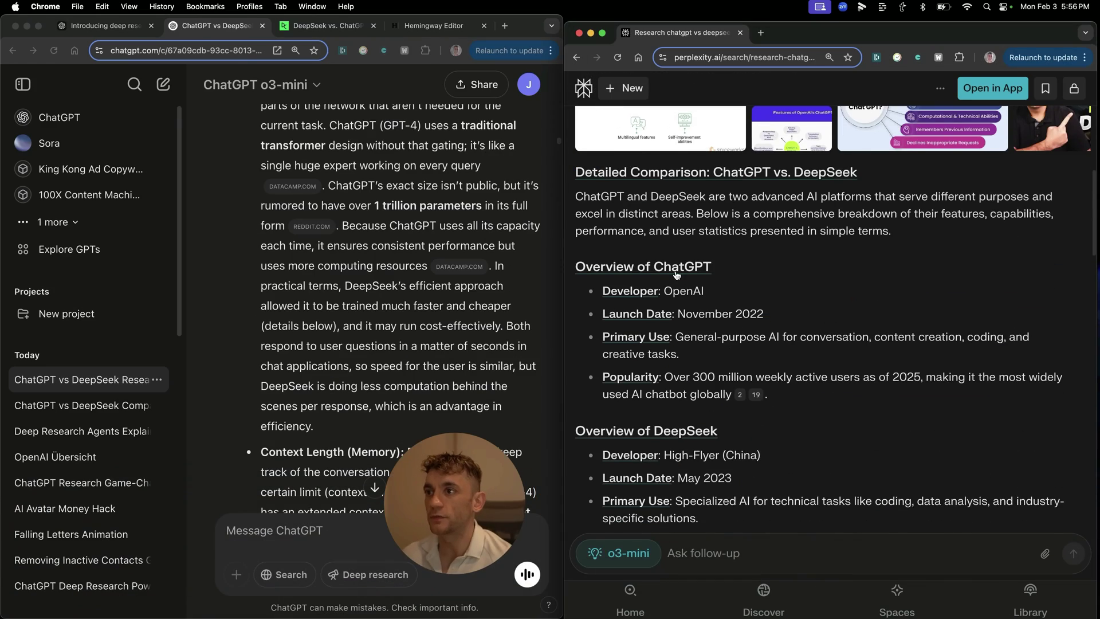
{"action": "scroll", "coordinate": [751, 343], "scroll_direction": "down", "scroll_amount": 15}
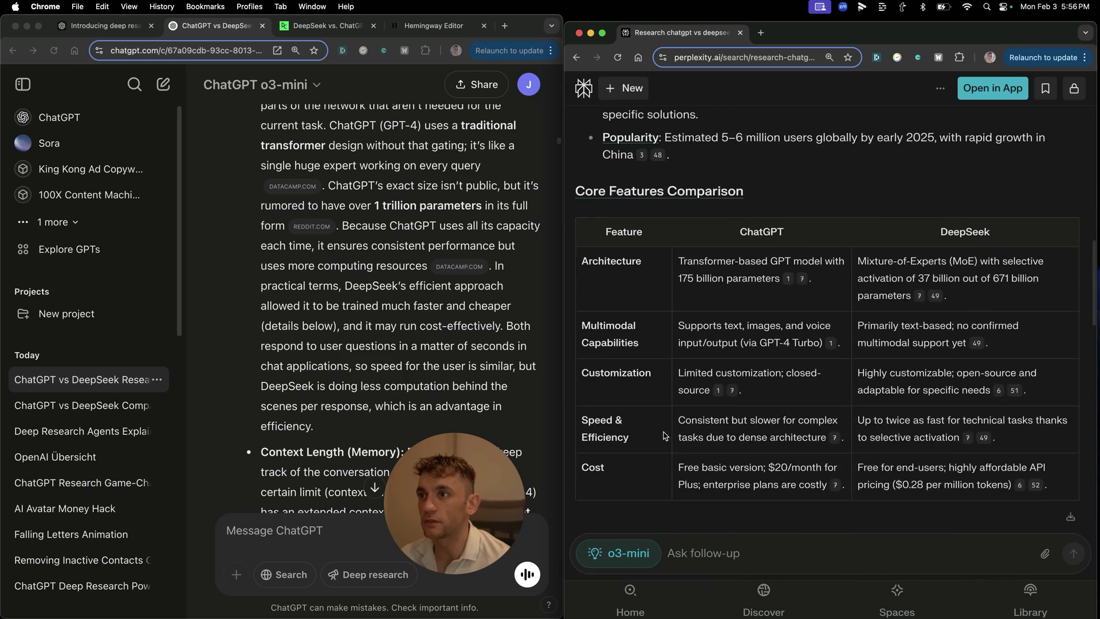
{"action": "scroll", "coordinate": [694, 447], "scroll_direction": "down", "scroll_amount": 5}
{"action": "scroll", "coordinate": [336, 330], "scroll_direction": "up", "scroll_amount": 20}
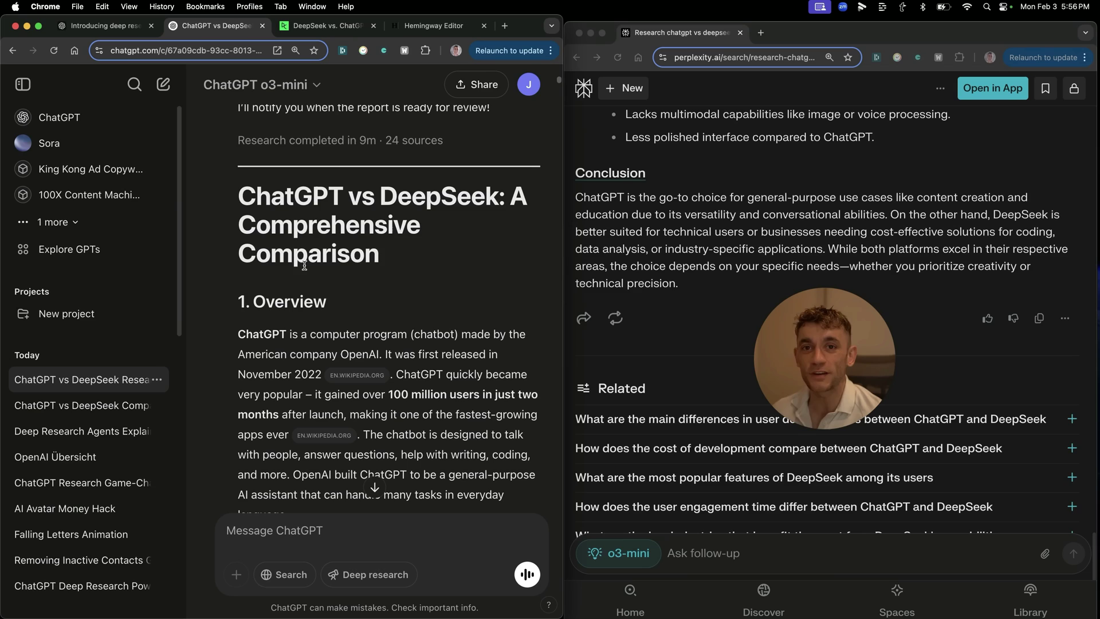
- Highlight the report title, scroll through the report, and maximize the ChatGPT window full-screen
{"action": "triple_click", "coordinate": [453, 258]}
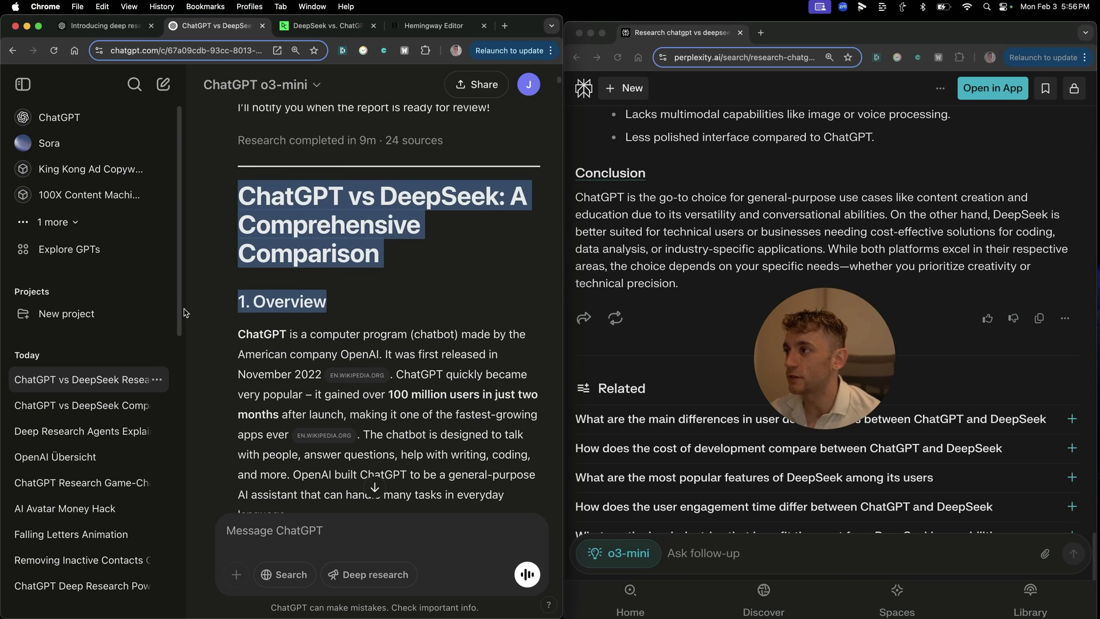
{"action": "scroll", "coordinate": [384, 409], "scroll_direction": "down", "scroll_amount": 15}
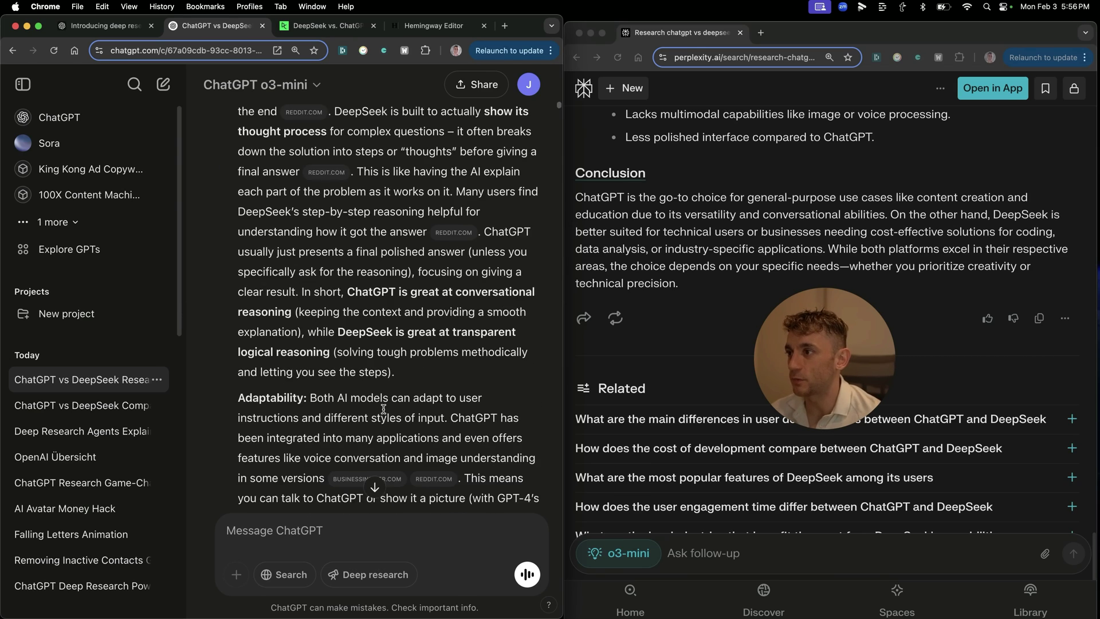
{"action": "scroll", "coordinate": [383, 409], "scroll_direction": "down", "scroll_amount": 10}
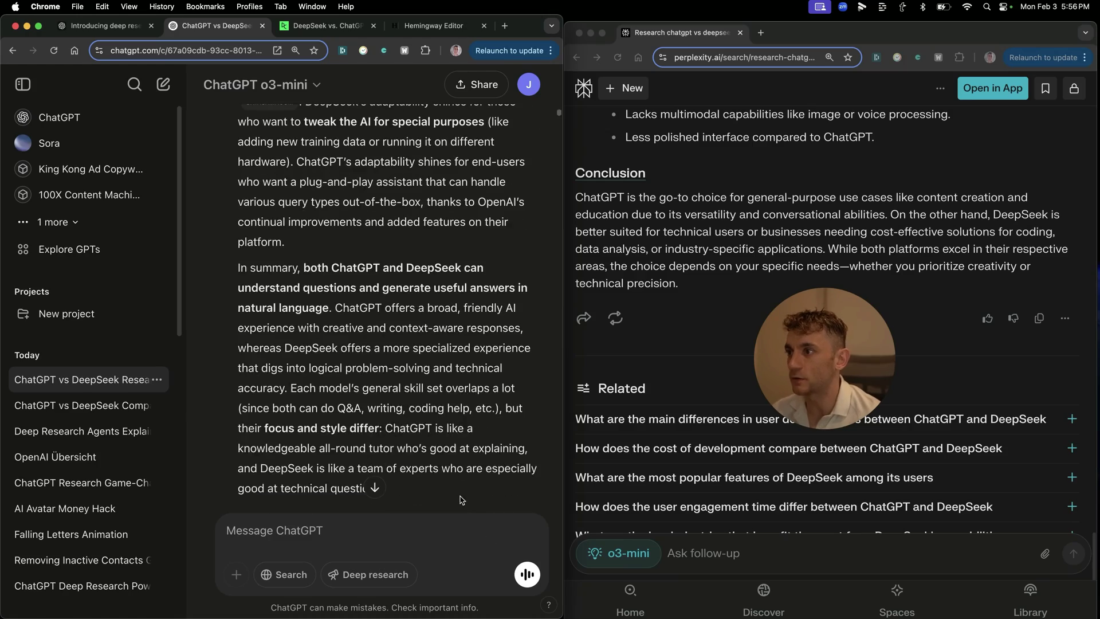
{"action": "scroll", "coordinate": [452, 497], "scroll_direction": "down", "scroll_amount": 15}
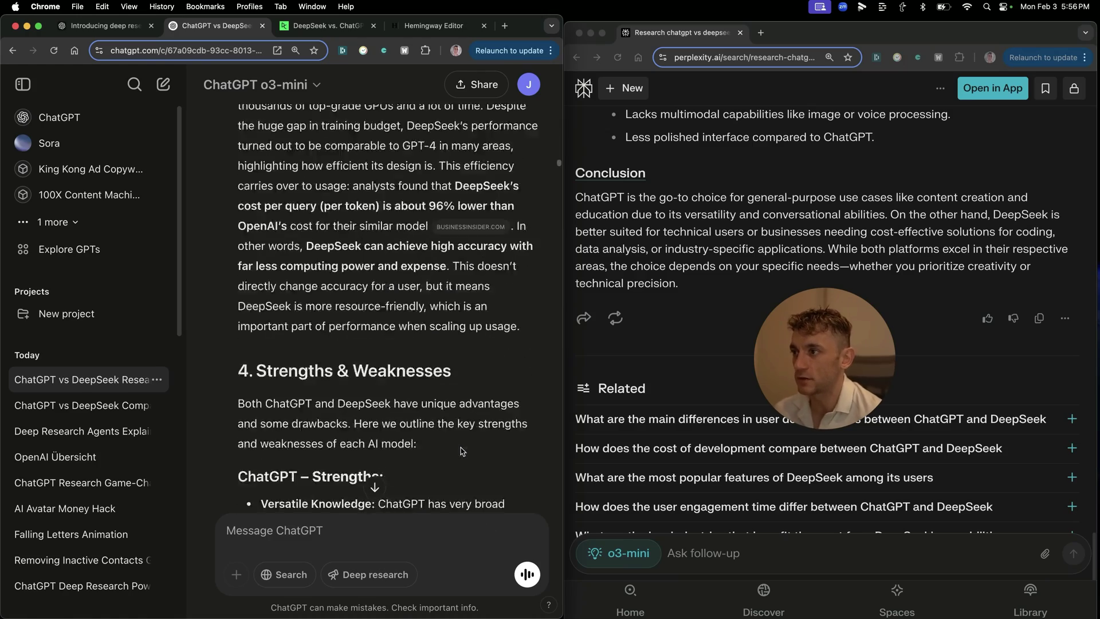
{"action": "scroll", "coordinate": [450, 444], "scroll_direction": "down", "scroll_amount": 4}
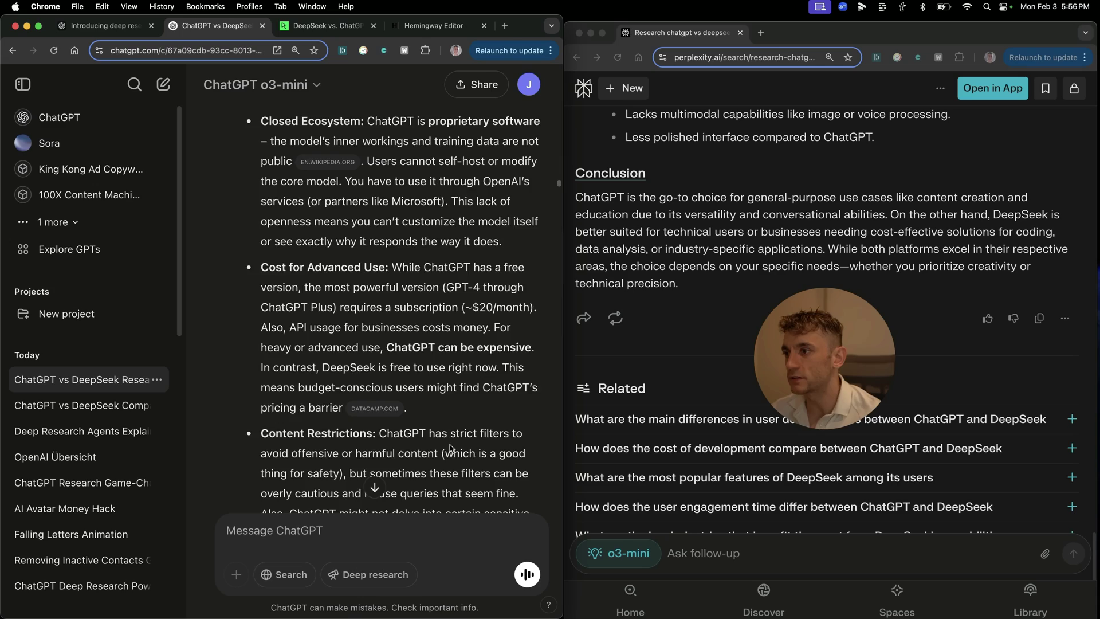
{"action": "scroll", "coordinate": [451, 447], "scroll_direction": "down", "scroll_amount": 8}
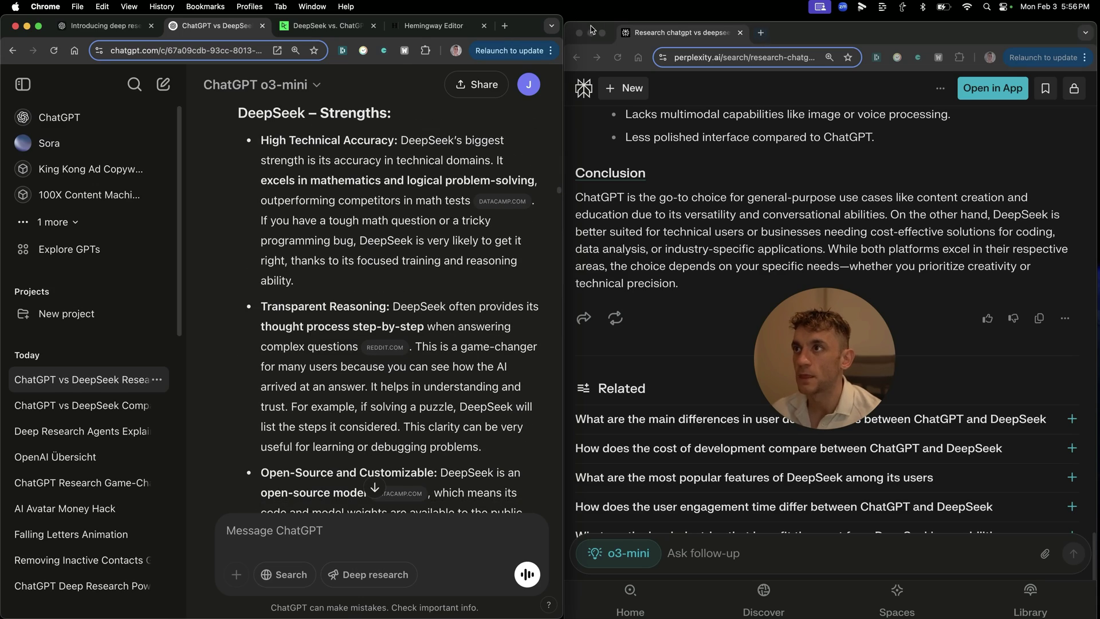
{"action": "double_click", "coordinate": [526, 23]}
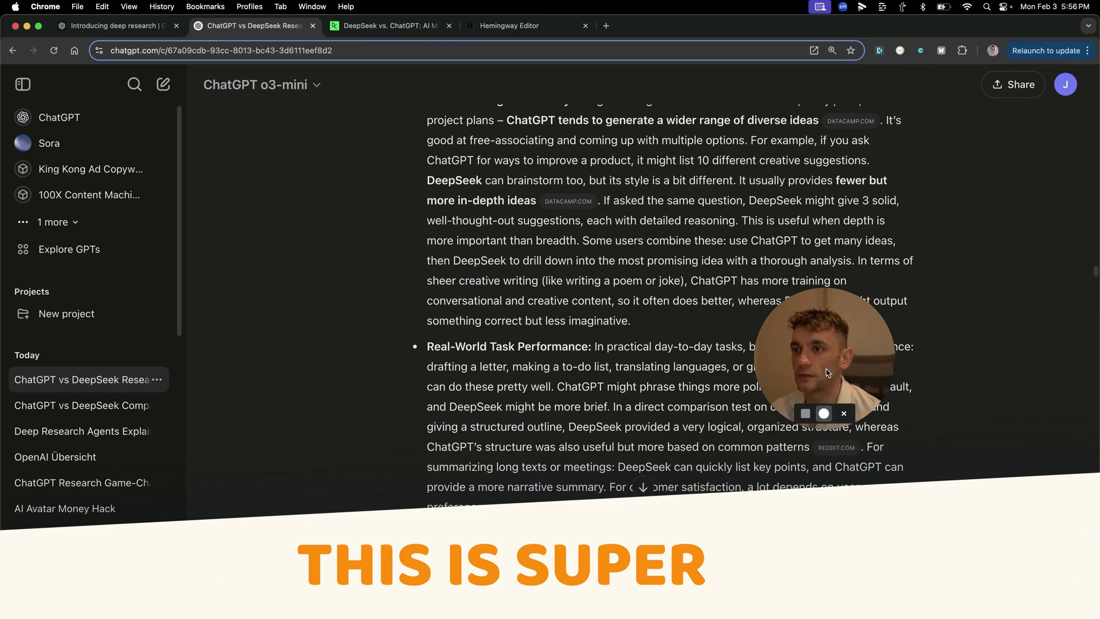
{"action": "left_click_drag", "start_coordinate": [826, 373], "coordinate": [1003, 204]}
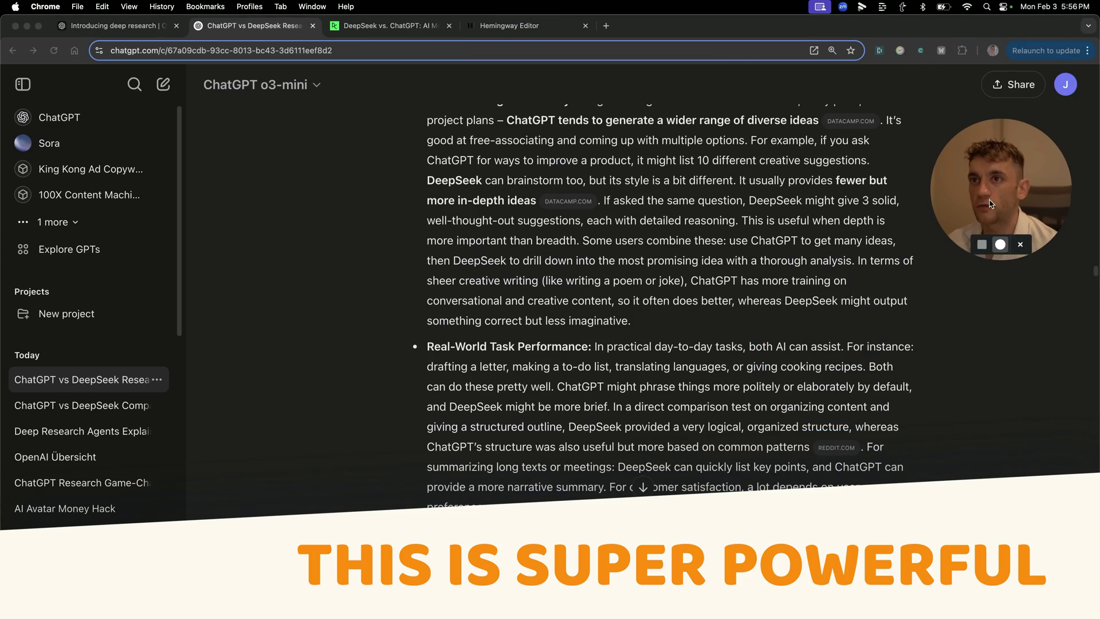
{"action": "scroll", "coordinate": [341, 387], "scroll_direction": "down", "scroll_amount": 20}
{"action": "scroll", "coordinate": [340, 386], "scroll_direction": "down", "scroll_amount": 9}
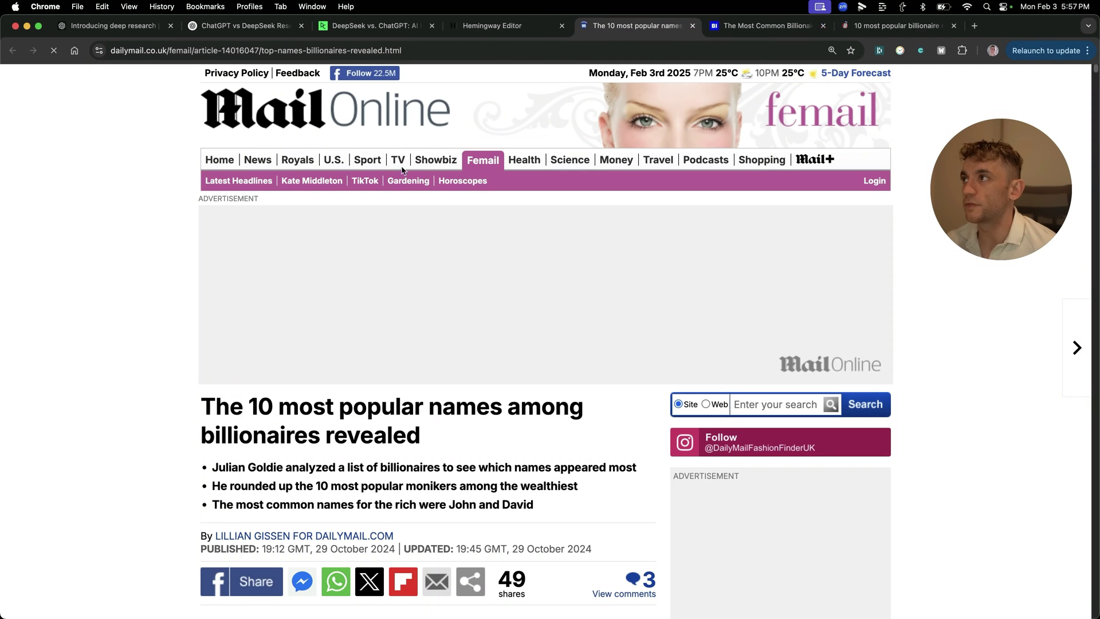
- Skim the Business Insider and New York Post billionaire-names articles, then switch back to the ChatGPT vs DeepSeek tab
{"action": "left_click", "coordinate": [794, 25]}
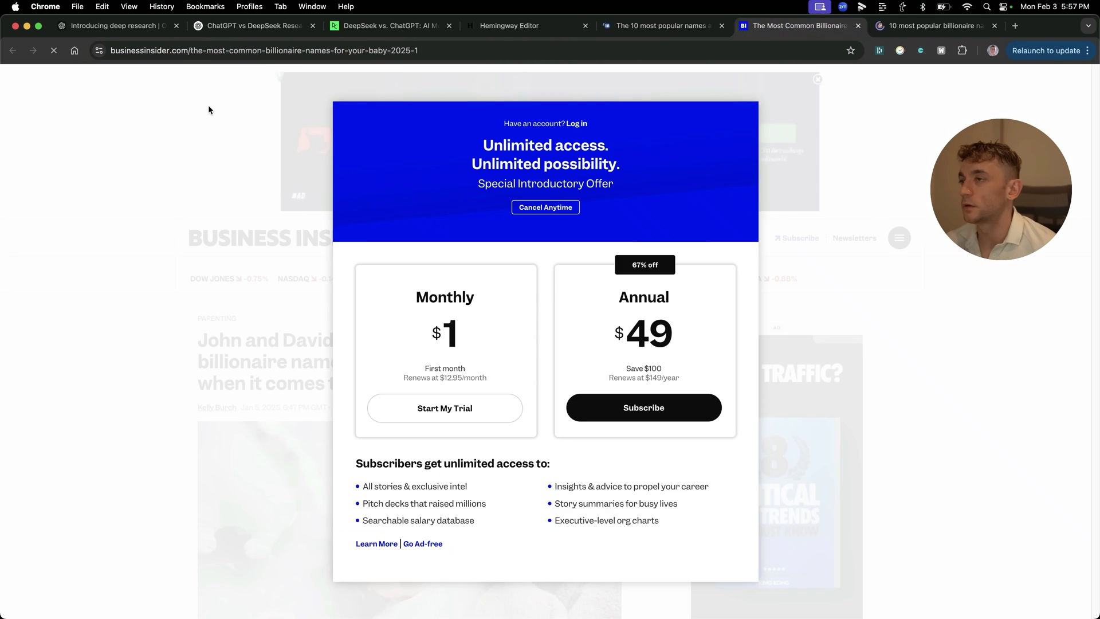
{"action": "left_click", "coordinate": [934, 25]}
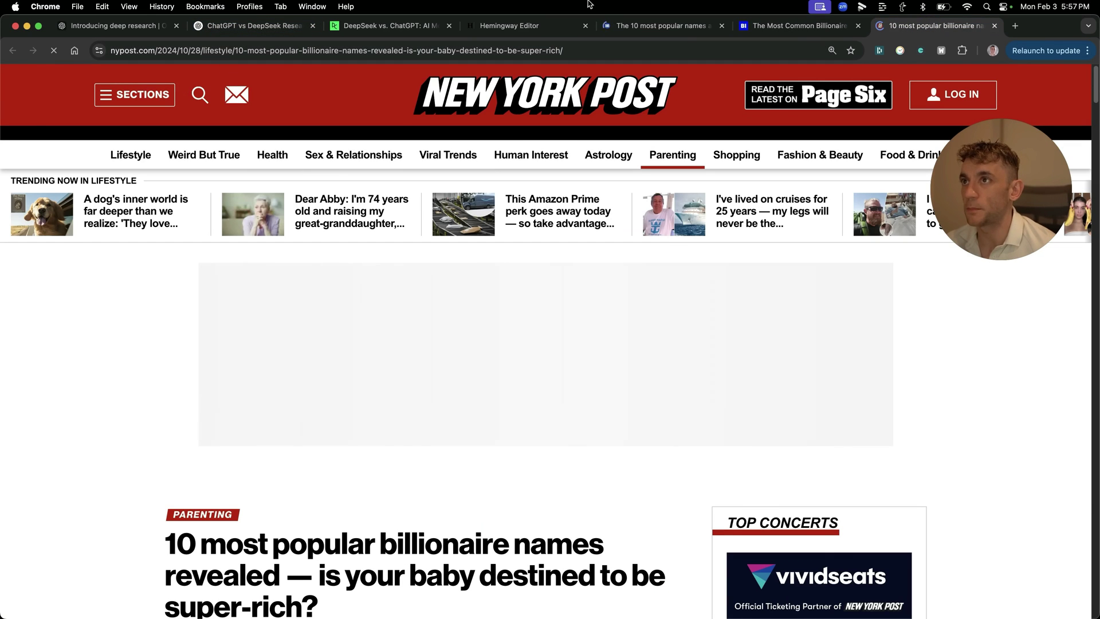
{"action": "left_click_drag", "start_coordinate": [164, 508], "coordinate": [447, 602]}
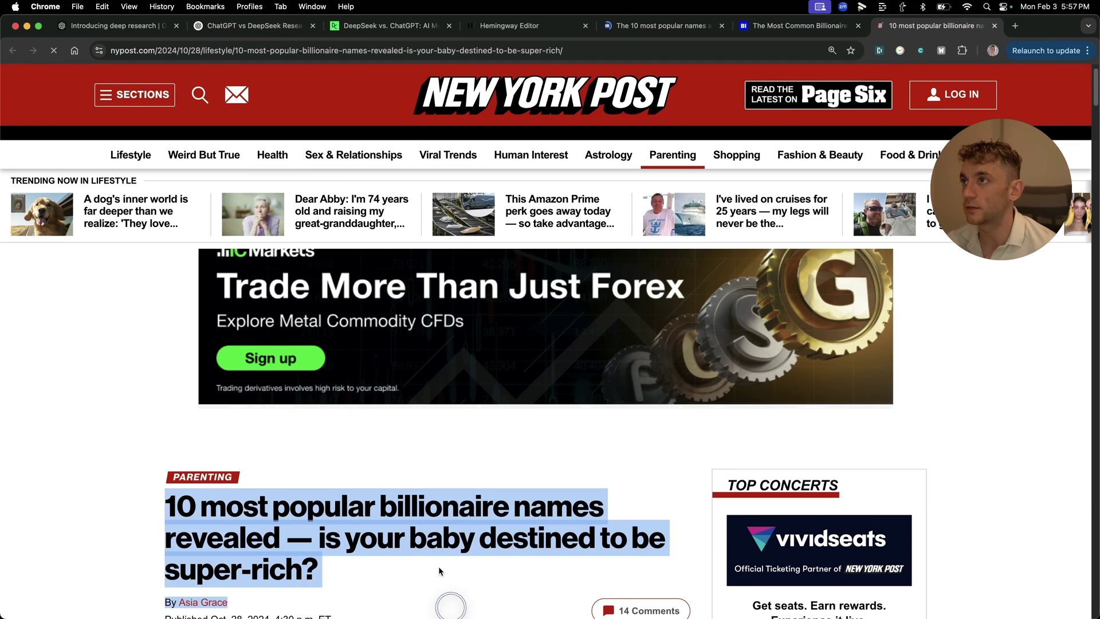
{"action": "left_click", "coordinate": [446, 596]}
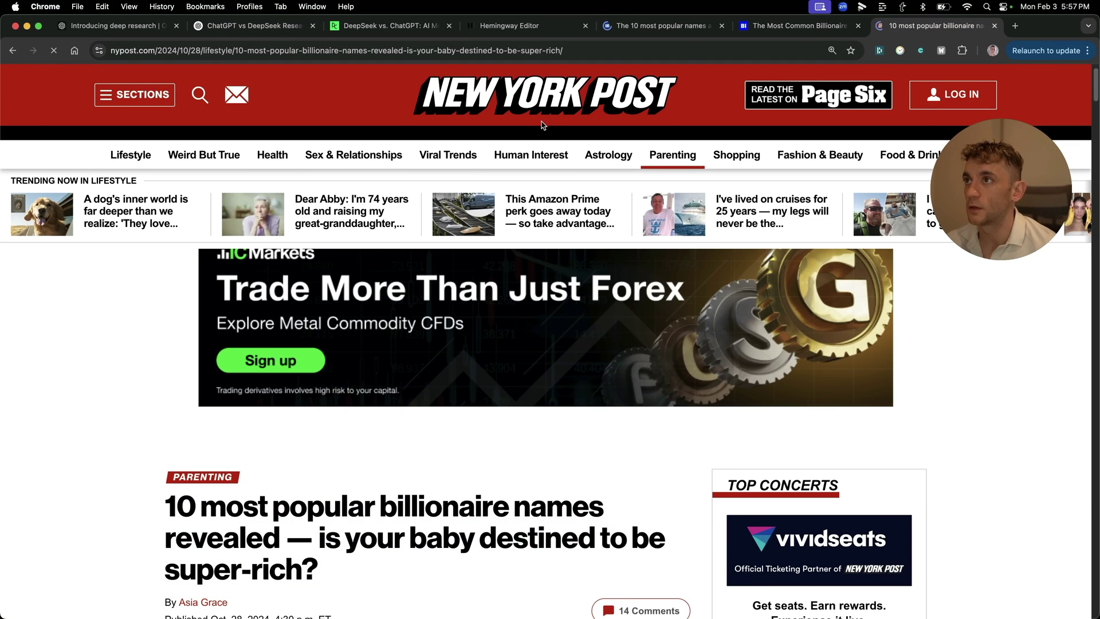
{"action": "left_click", "coordinate": [261, 28]}
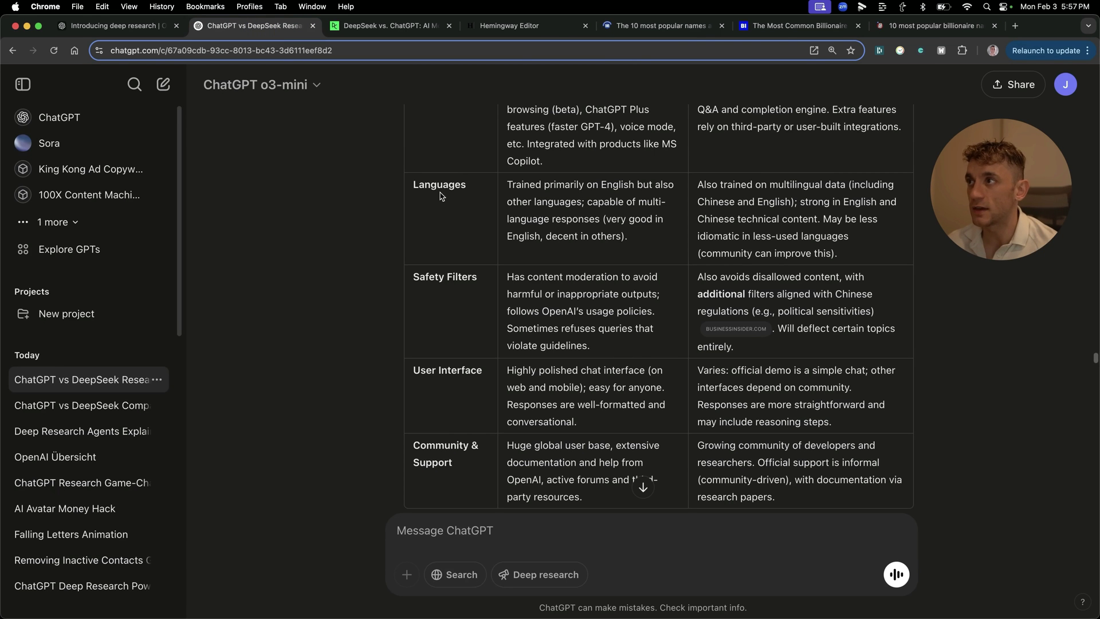
- Close the two billionaire article tabs and select the report's DeepSeek 'expert librarian' user quote
{"action": "middle_click", "coordinate": [429, 29]}
{"action": "middle_click", "coordinate": [430, 28]}
{"action": "middle_click", "coordinate": [429, 29]}
{"action": "scroll", "coordinate": [583, 305], "scroll_direction": "up", "scroll_amount": 10}
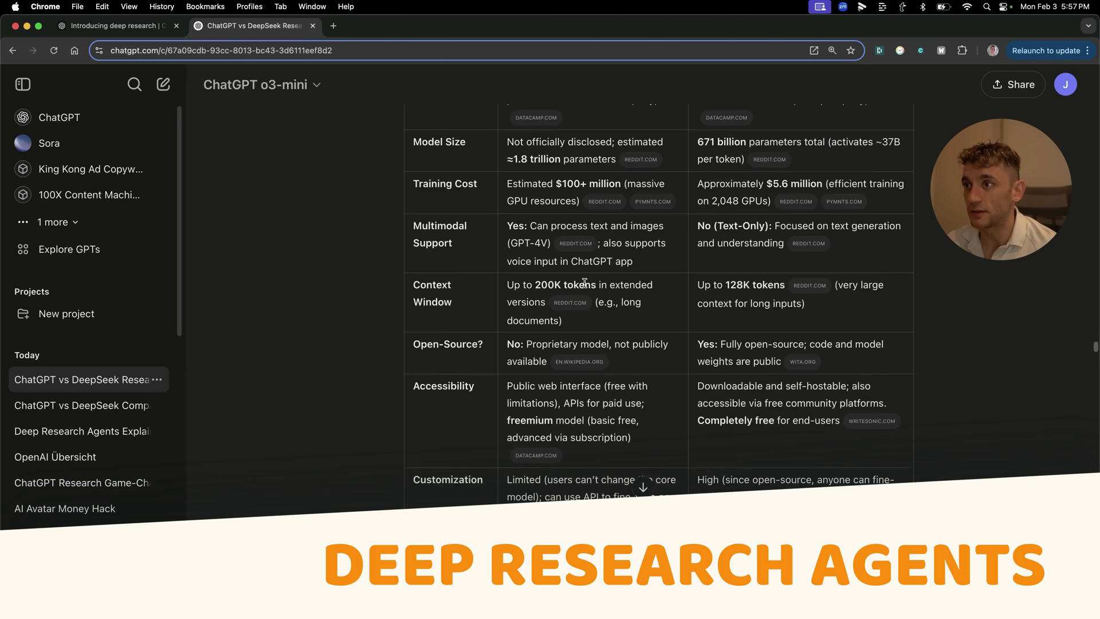
{"action": "scroll", "coordinate": [550, 284], "scroll_direction": "up", "scroll_amount": 8}
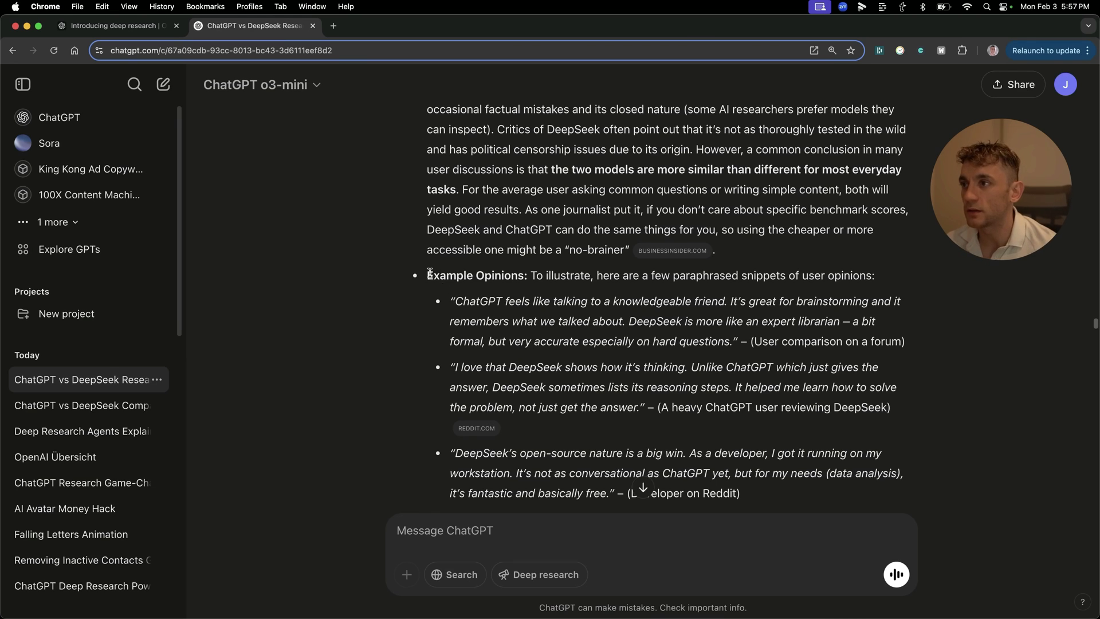
{"action": "left_click_drag", "start_coordinate": [429, 273], "coordinate": [916, 341]}
{"action": "left_click", "coordinate": [512, 375]}
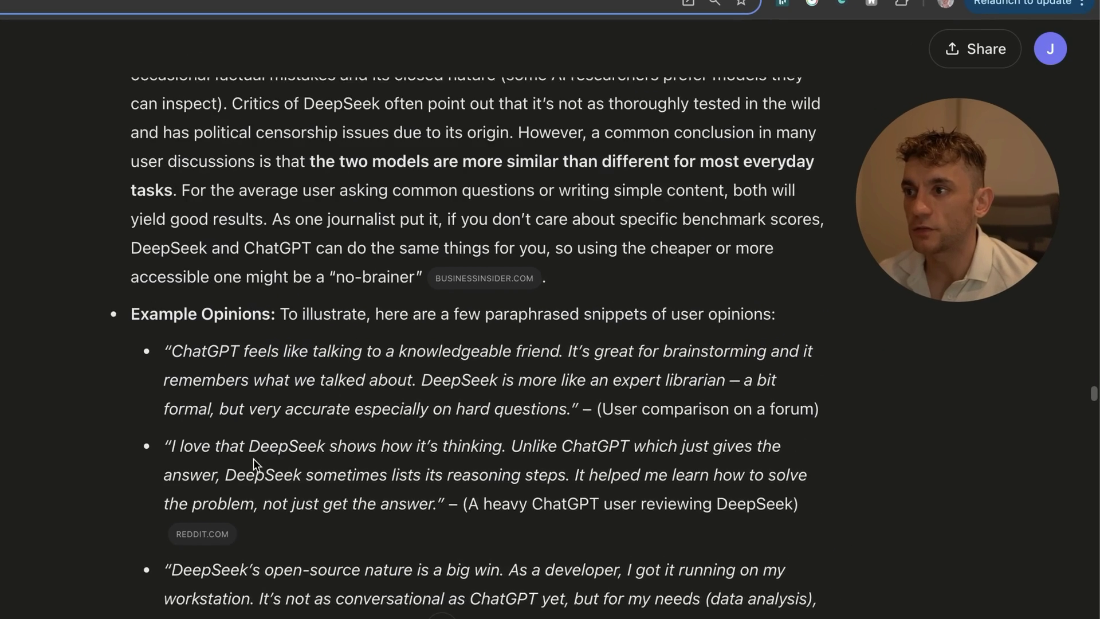
{"action": "scroll", "coordinate": [254, 459], "scroll_direction": "down", "scroll_amount": 3}
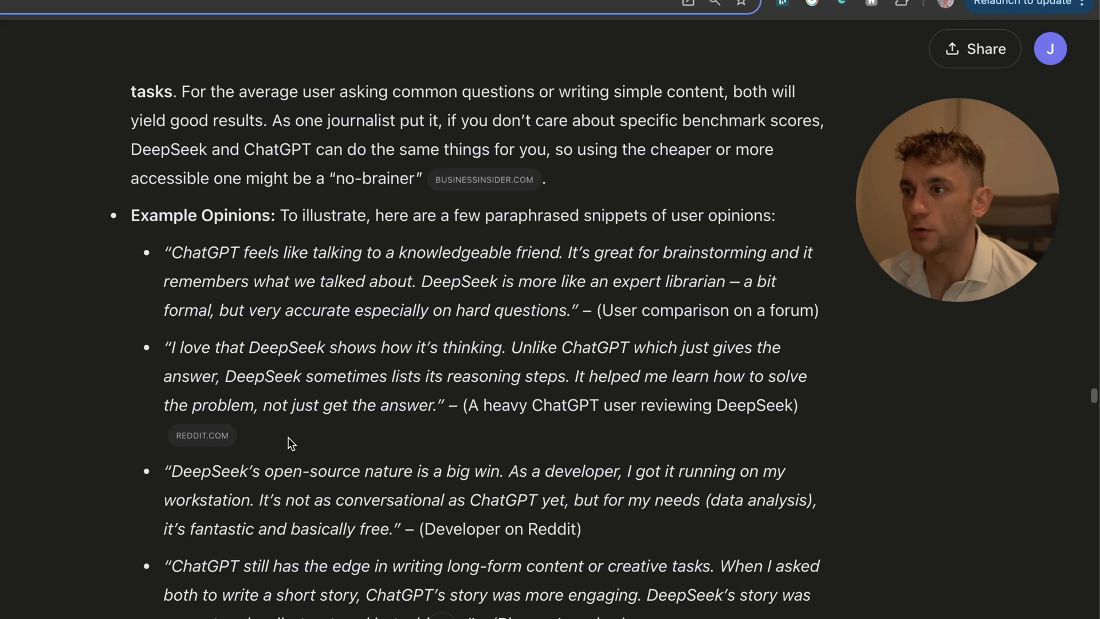
{"action": "left_click_drag", "start_coordinate": [583, 308], "coordinate": [198, 238]}
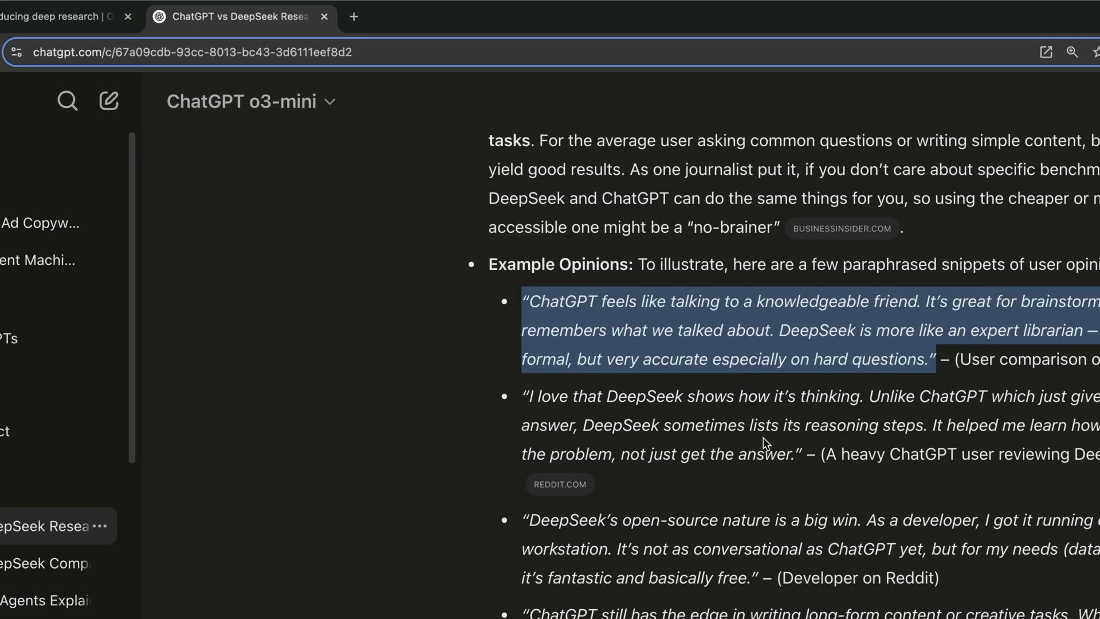
- Search the librarian quote, then its shortened ending phrase, in exact quotes, find no matches, and return to ChatGPT
{"action": "left_click", "coordinate": [378, 297]}
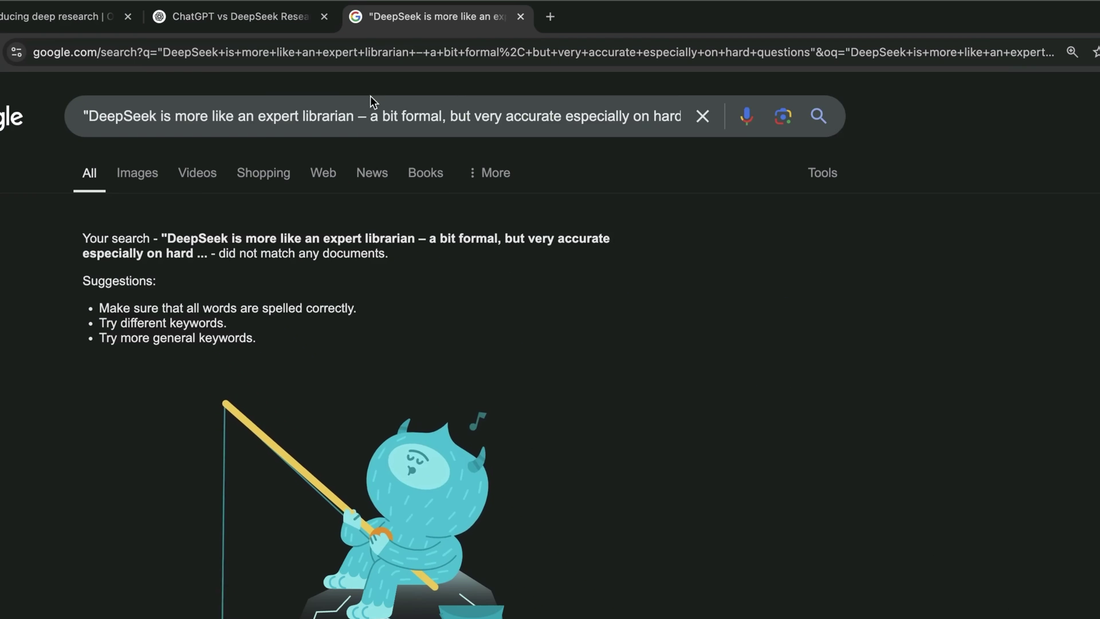
{"action": "left_click", "coordinate": [362, 114]}
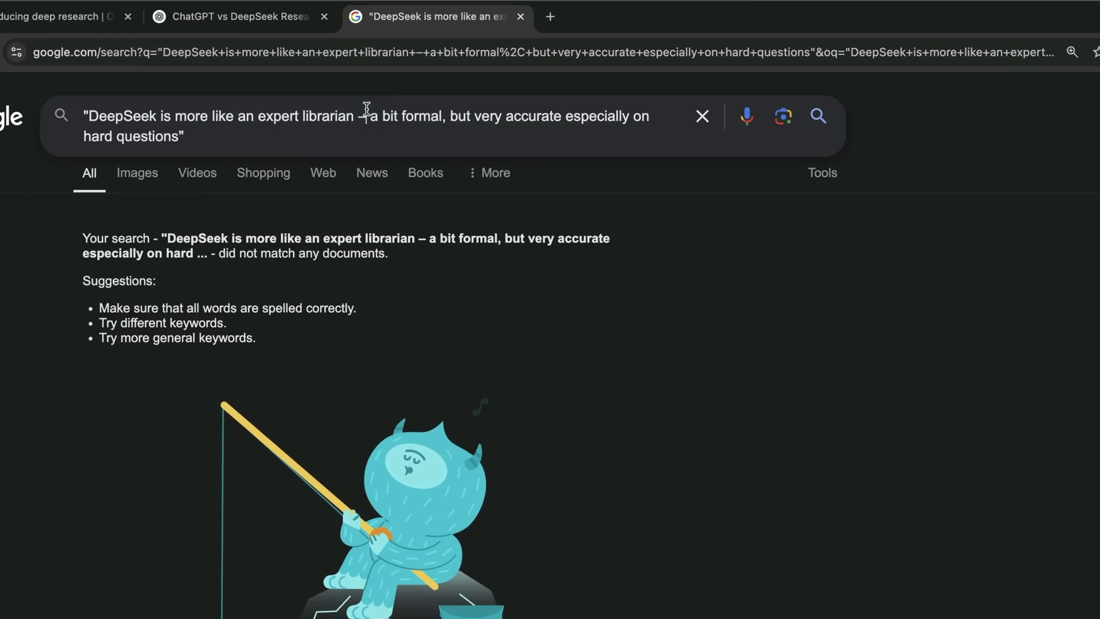
{"action": "left_click_drag", "start_coordinate": [361, 115], "coordinate": [346, 116]}
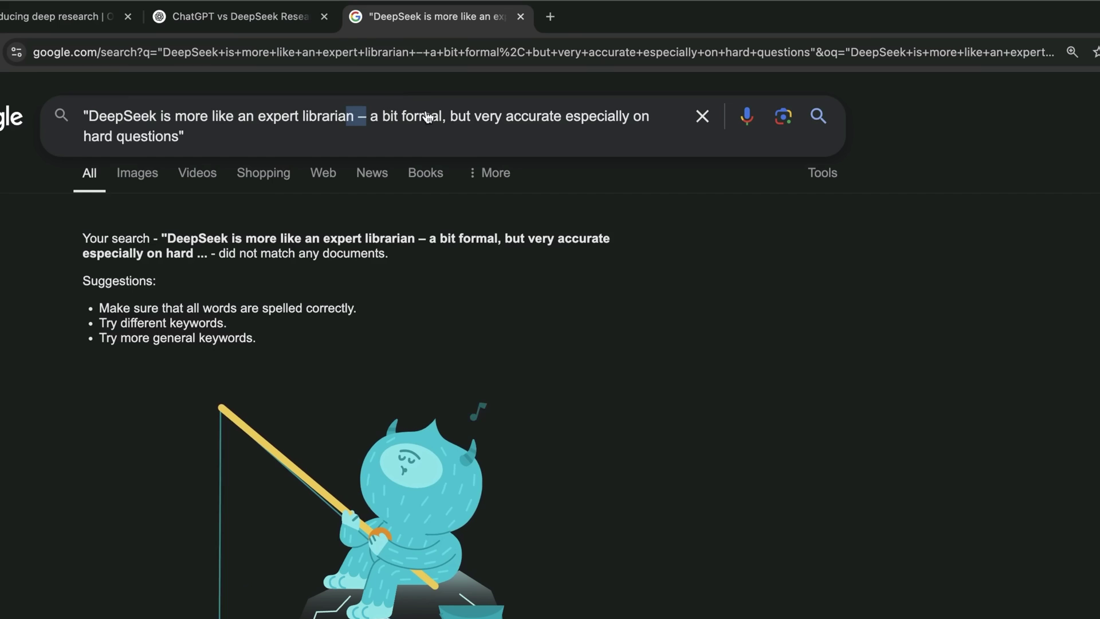
{"action": "left_click", "coordinate": [87, 116], "text": "shift"}
{"action": "key", "text": "BackSpace"}
{"action": "key", "text": "Return"}
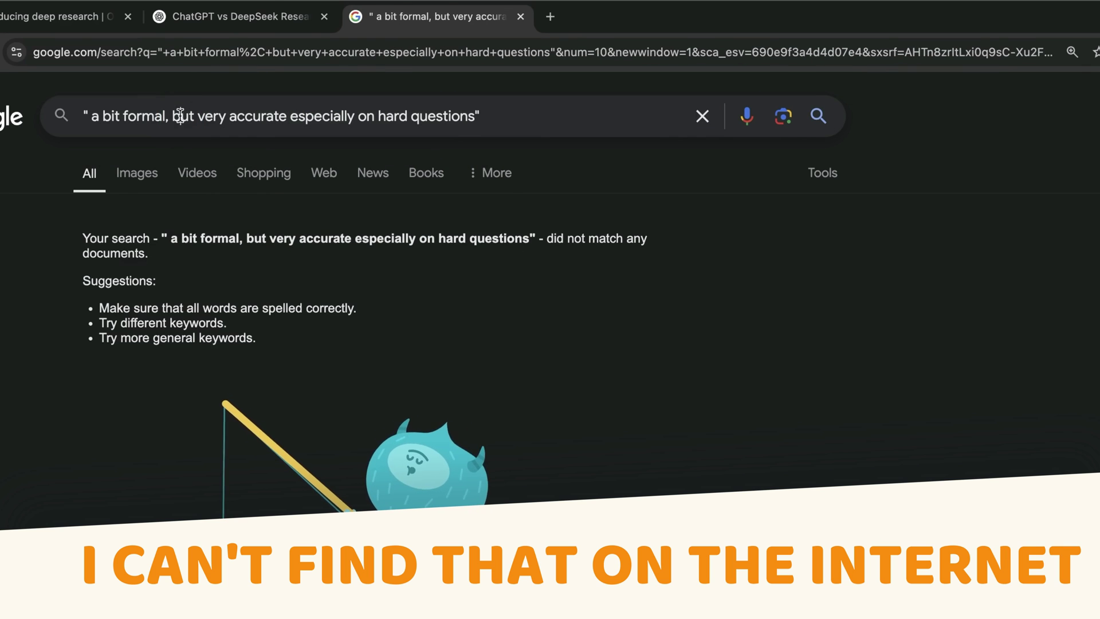
{"action": "key", "text": "BackSpace"}
{"action": "key", "text": "Return"}
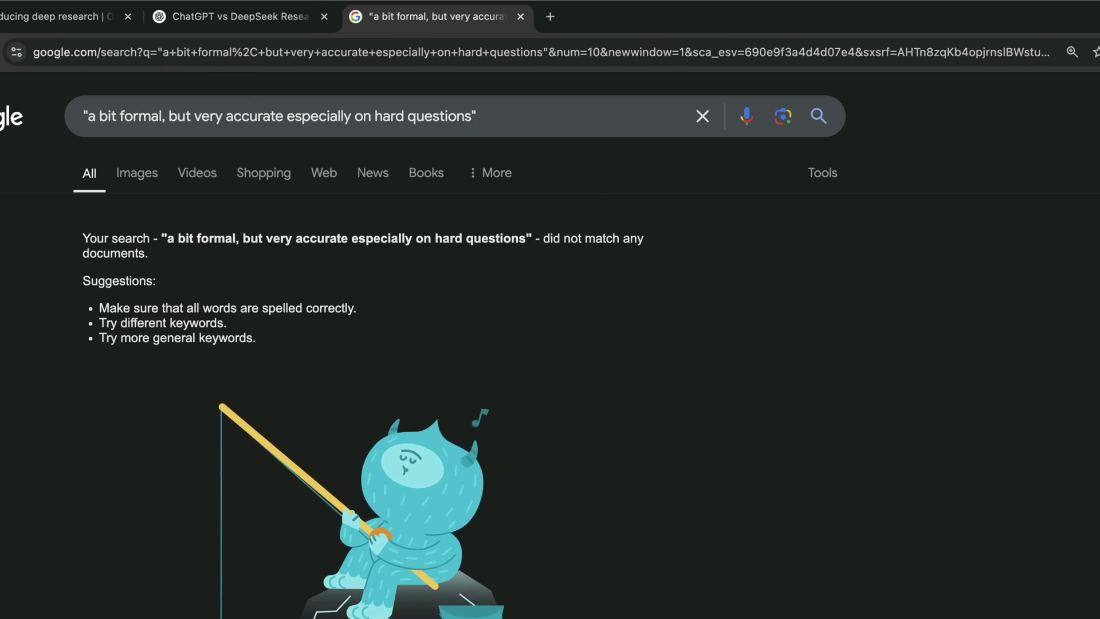
{"action": "left_click", "coordinate": [270, 8]}
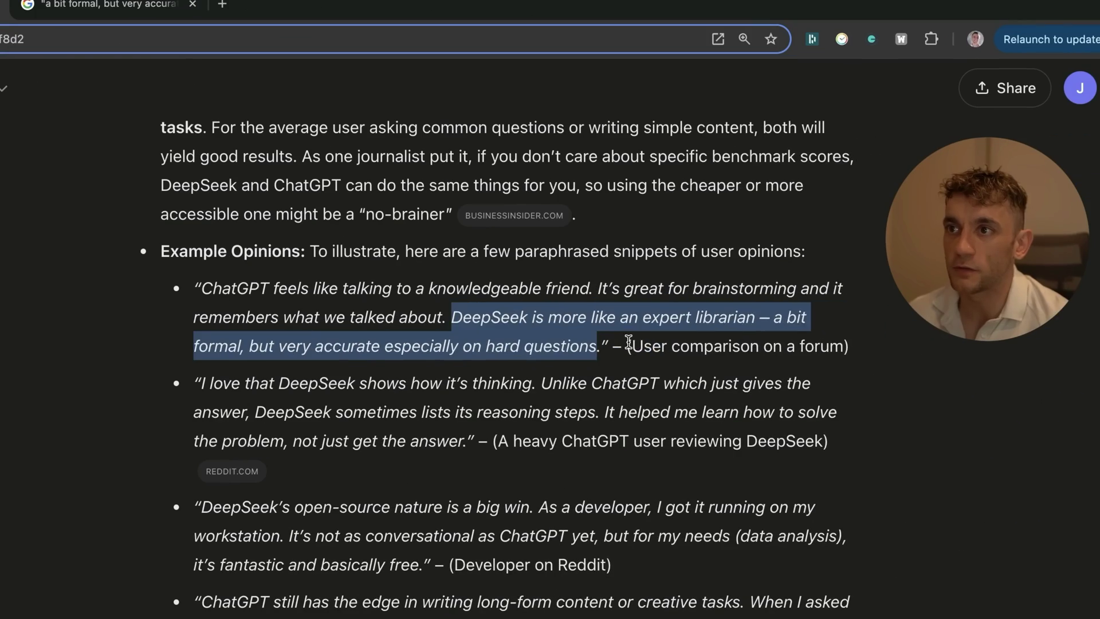
{"action": "left_click_drag", "start_coordinate": [846, 346], "coordinate": [644, 361]}
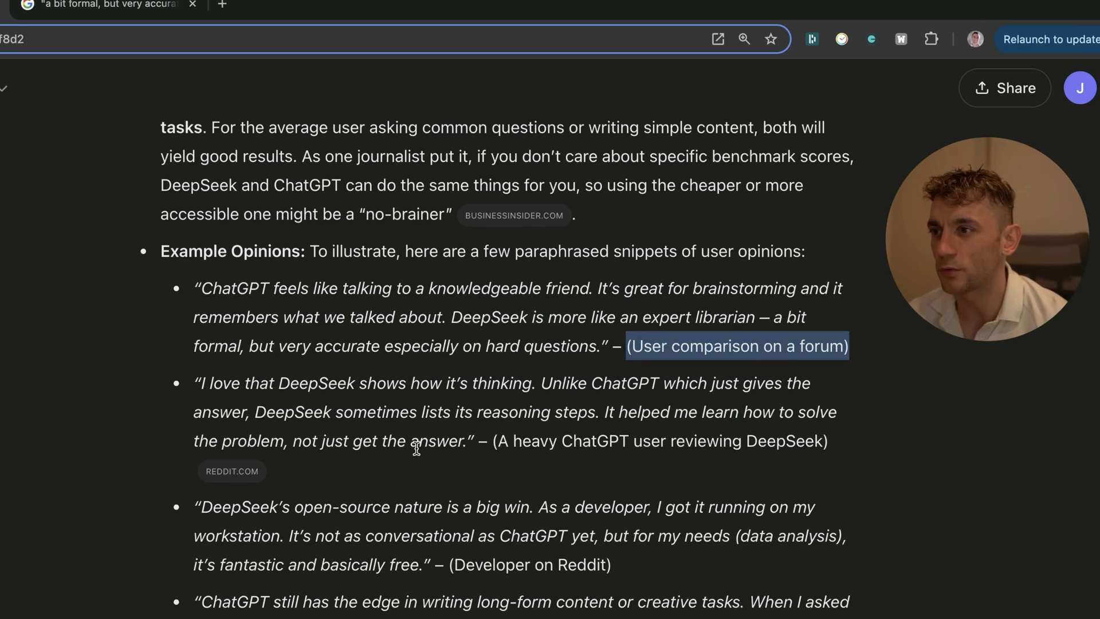
{"action": "scroll", "coordinate": [416, 448], "scroll_direction": "down", "scroll_amount": 3}
{"action": "scroll", "coordinate": [553, 496], "scroll_direction": "up", "scroll_amount": 5}
{"action": "left_click_drag", "start_coordinate": [166, 467], "coordinate": [829, 521]}
{"action": "left_click", "coordinate": [557, 464]}
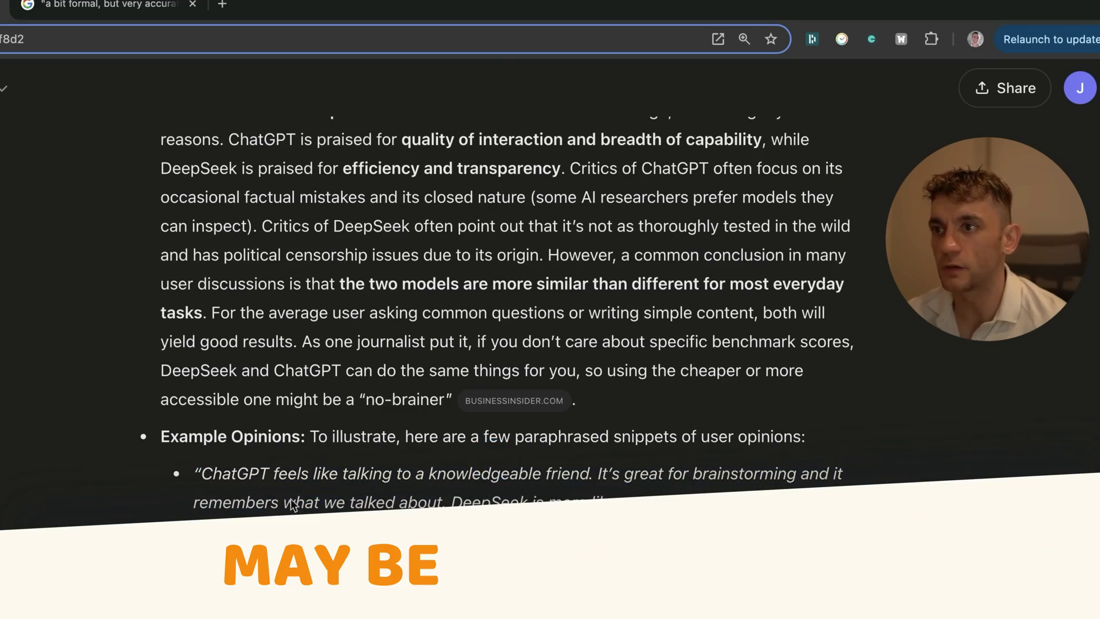
{"action": "scroll", "coordinate": [345, 507], "scroll_direction": "up", "scroll_amount": 20}
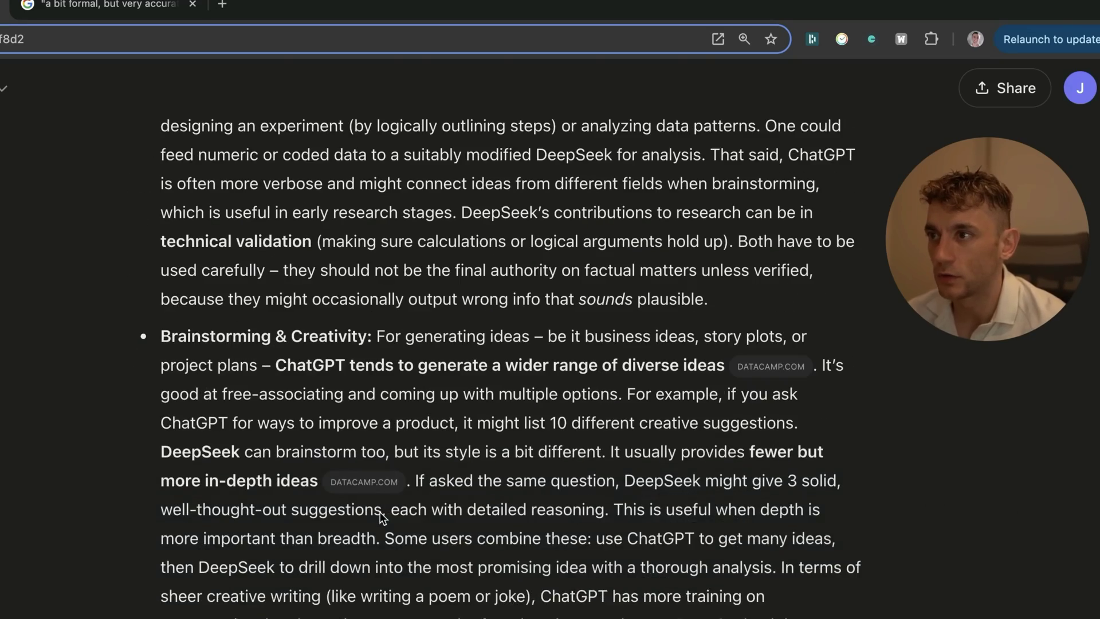
{"action": "scroll", "coordinate": [380, 512], "scroll_direction": "up", "scroll_amount": 20}
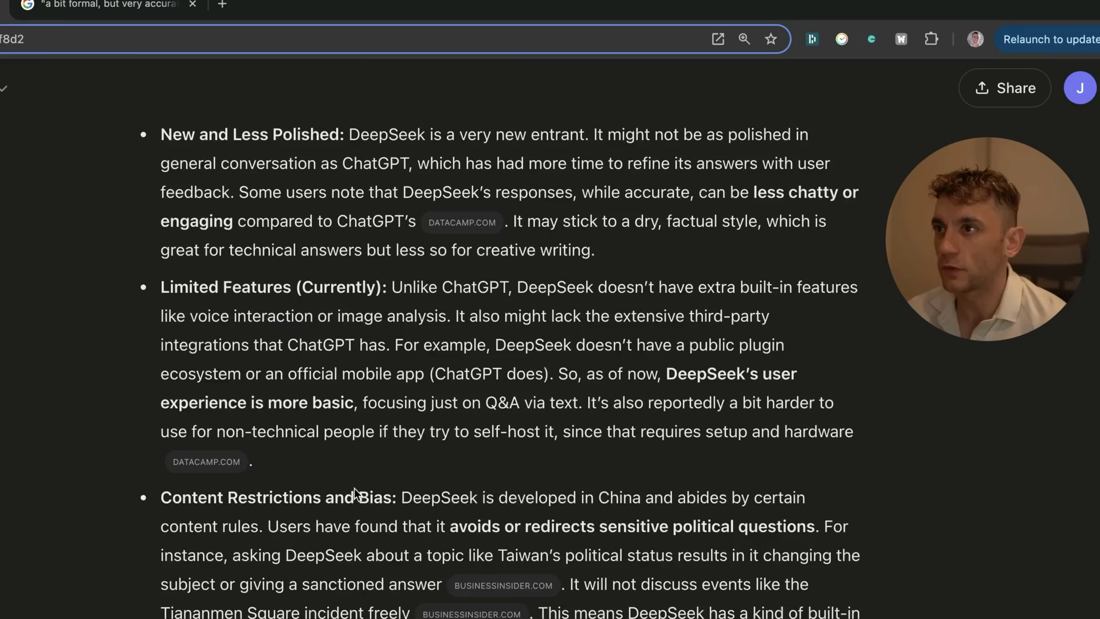
{"action": "scroll", "coordinate": [286, 427], "scroll_direction": "up", "scroll_amount": 20}
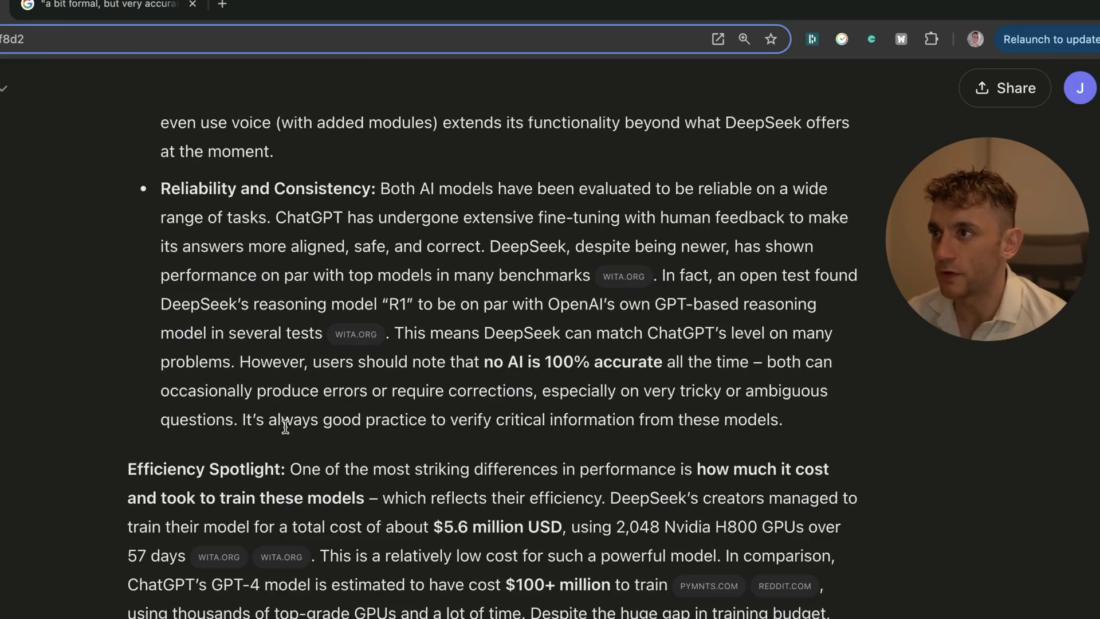
{"action": "scroll", "coordinate": [347, 541], "scroll_direction": "up", "scroll_amount": 20}
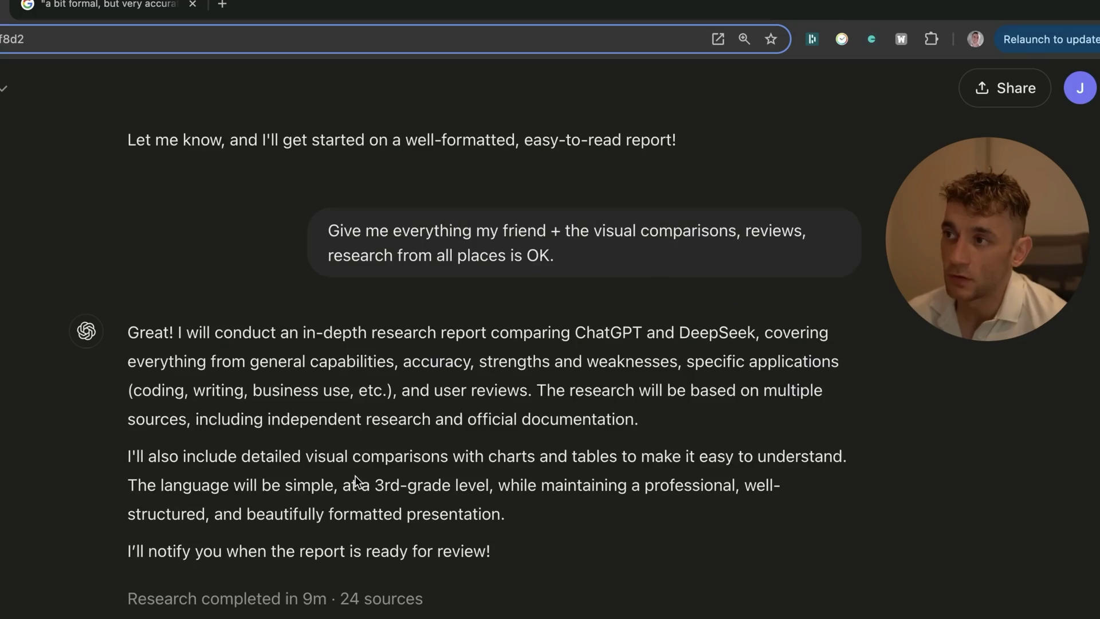
{"action": "scroll", "coordinate": [384, 504], "scroll_direction": "down", "scroll_amount": 15}
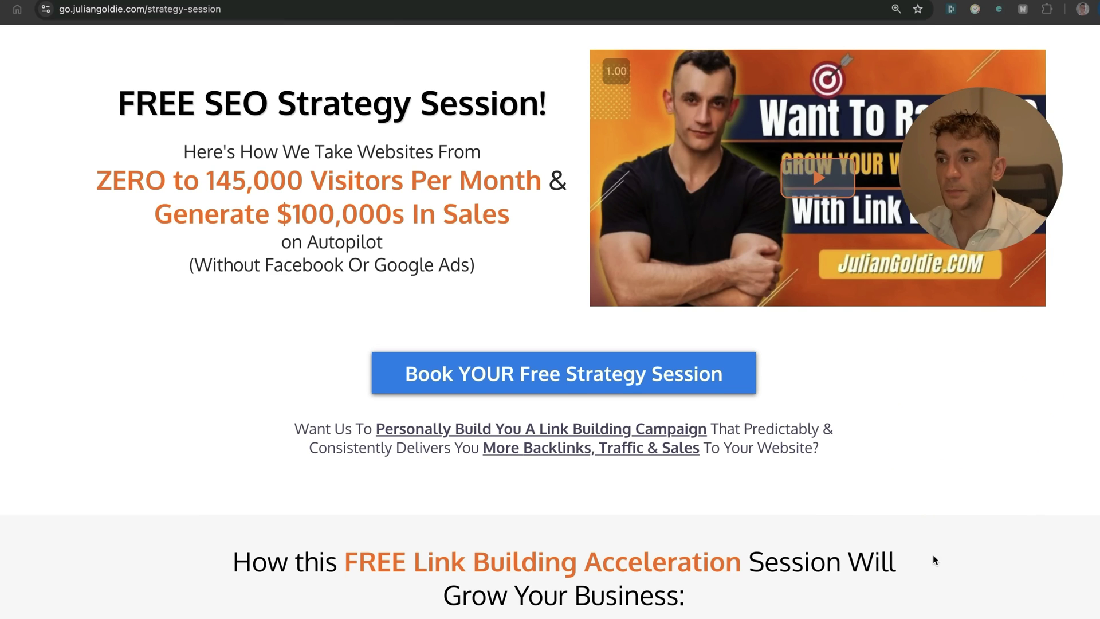
- Scroll the SEO strategy session page's benefit cards, highlighting headings like '10X Your SEO Traffic', down to the testimonials
{"action": "scroll", "coordinate": [933, 555], "scroll_direction": "down", "scroll_amount": 5}
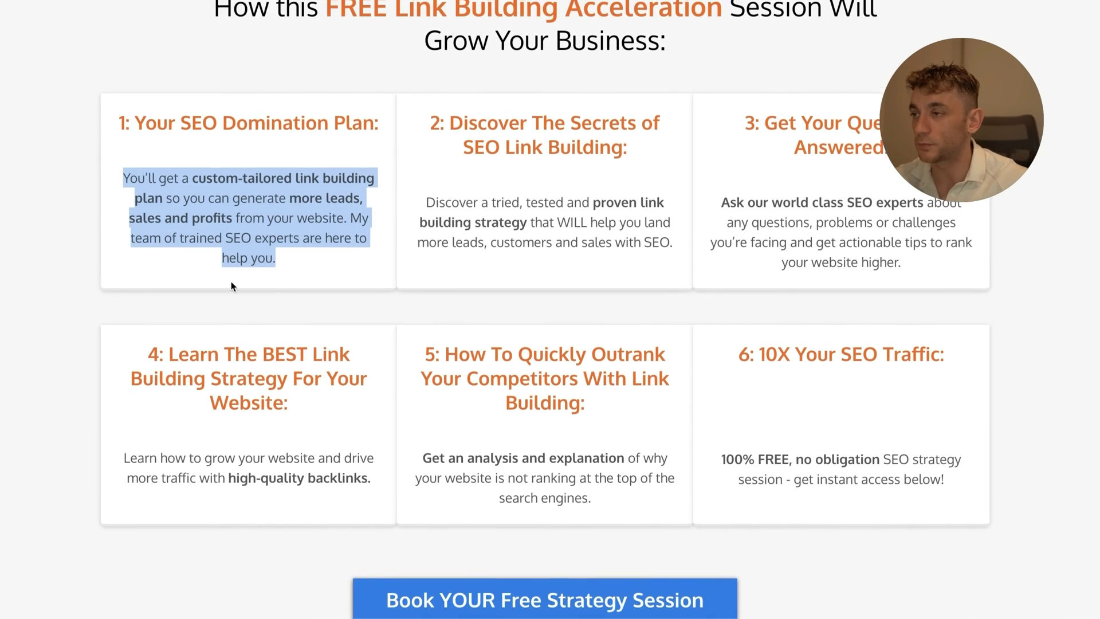
{"action": "scroll", "coordinate": [540, 258], "scroll_direction": "down", "scroll_amount": 1}
{"action": "triple_click", "coordinate": [545, 118]}
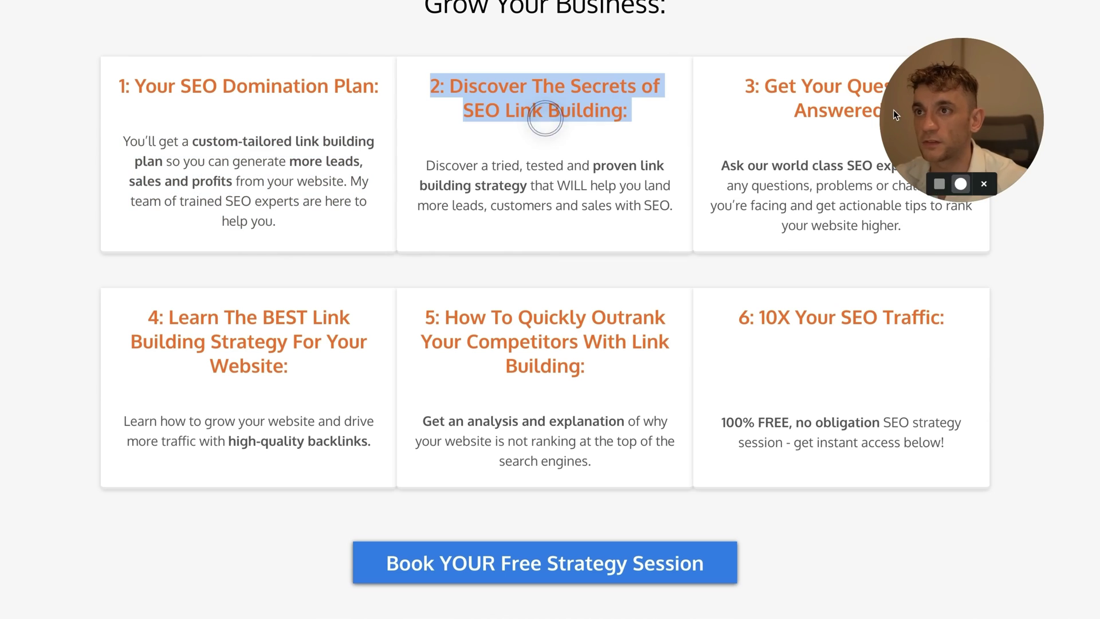
{"action": "left_click", "coordinate": [852, 150]}
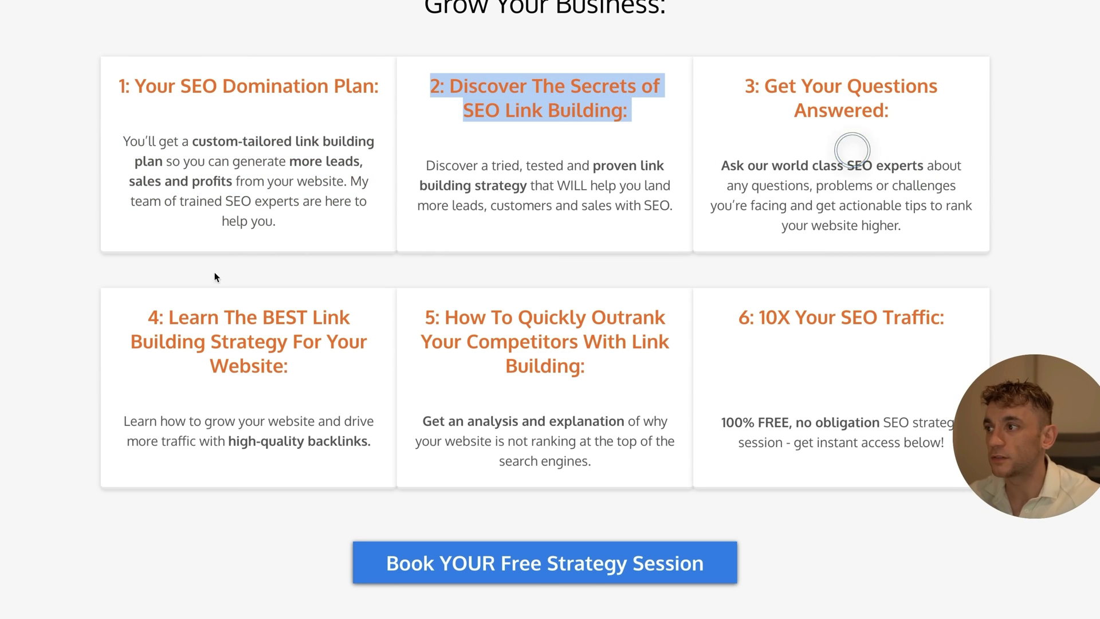
{"action": "left_click_drag", "start_coordinate": [1032, 438], "coordinate": [1034, 93]}
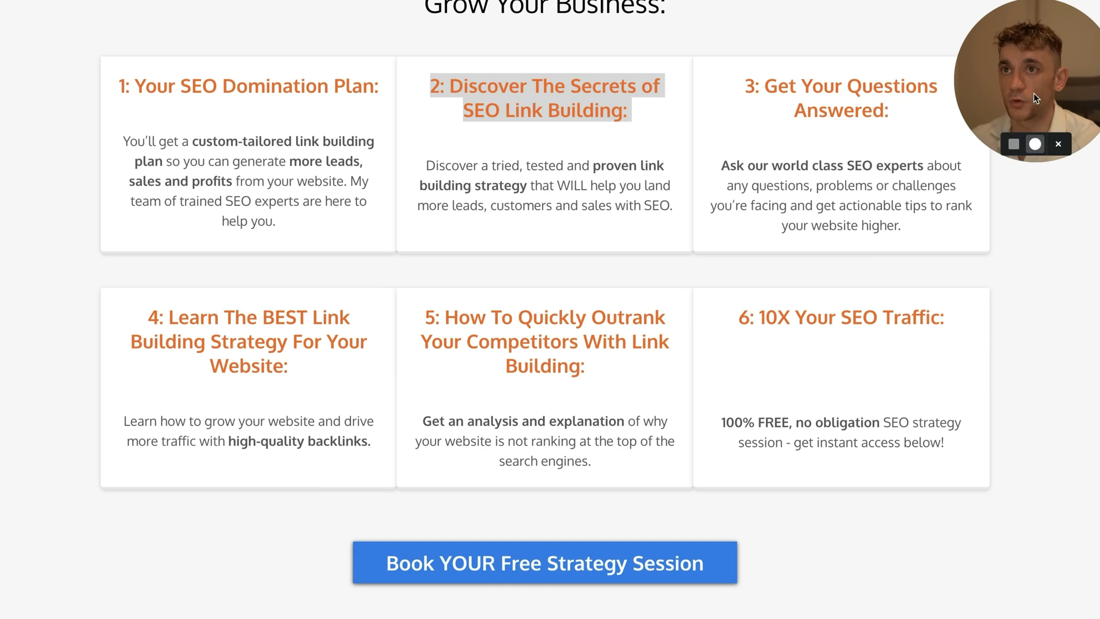
{"action": "left_click", "coordinate": [998, 323]}
{"action": "left_click", "coordinate": [476, 327]}
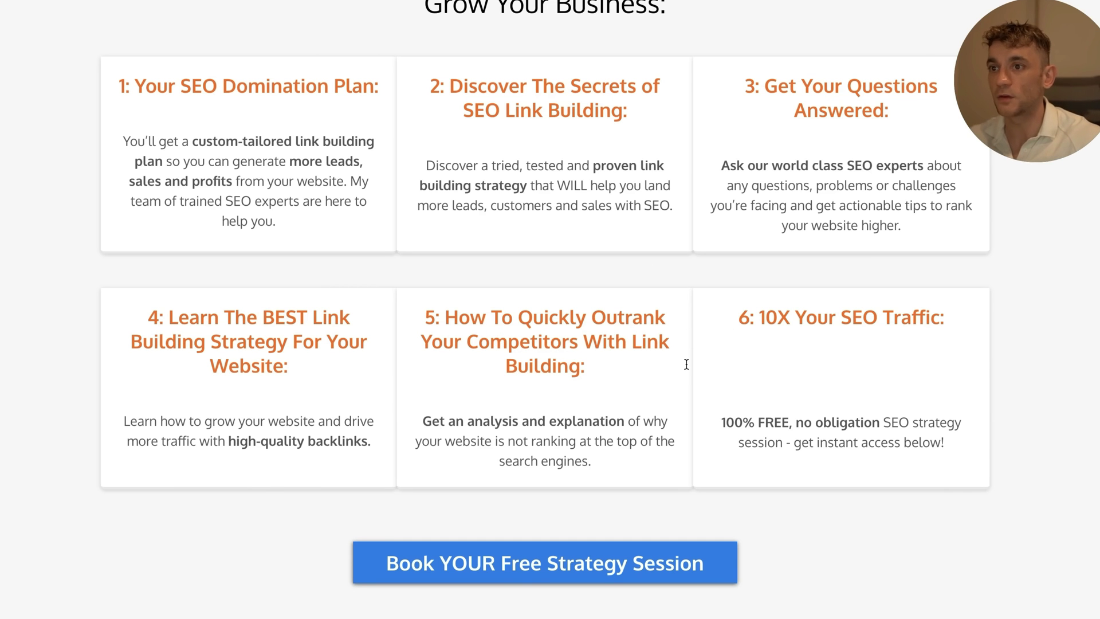
{"action": "triple_click", "coordinate": [1002, 332]}
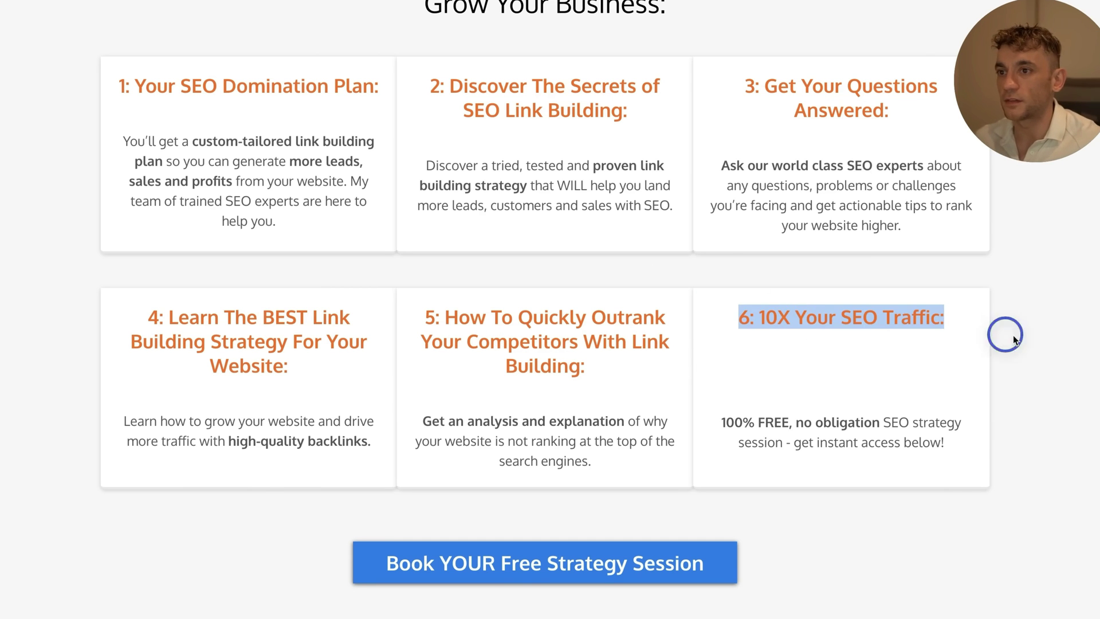
{"action": "left_click", "coordinate": [975, 361]}
{"action": "scroll", "coordinate": [921, 424], "scroll_direction": "down", "scroll_amount": 15}
{"action": "scroll", "coordinate": [895, 447], "scroll_direction": "down", "scroll_amount": 20}
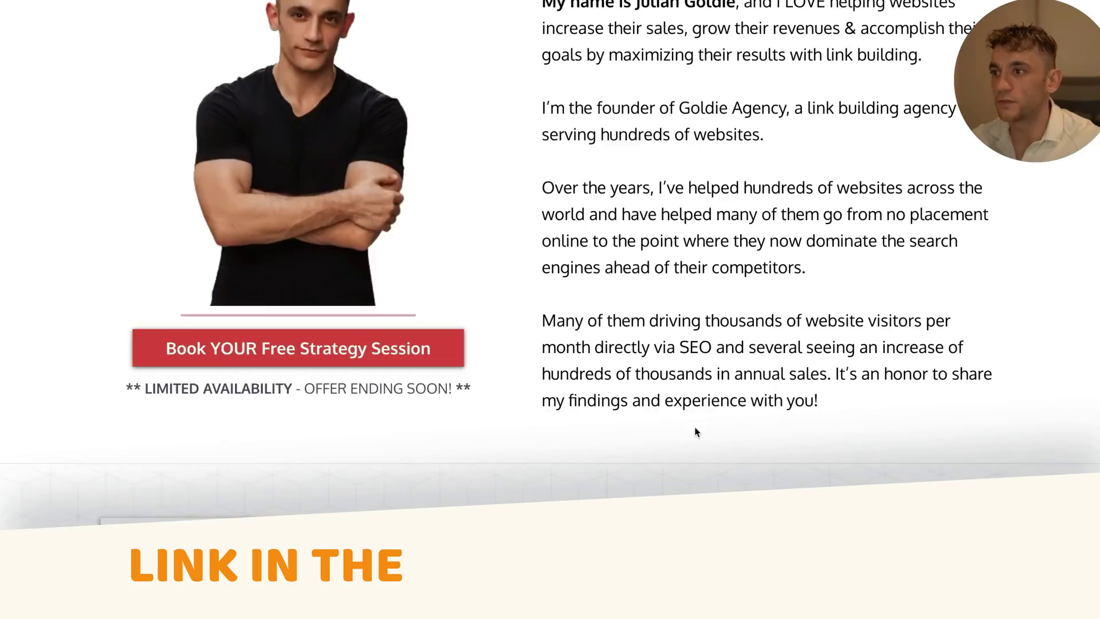
{"action": "scroll", "coordinate": [705, 447], "scroll_direction": "down", "scroll_amount": 20}
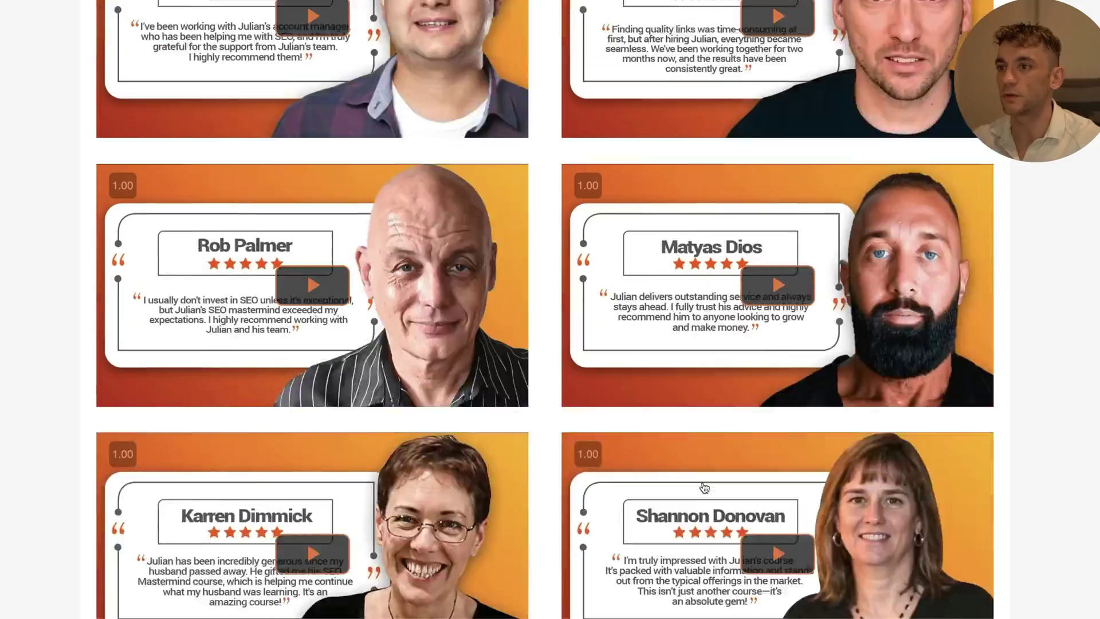